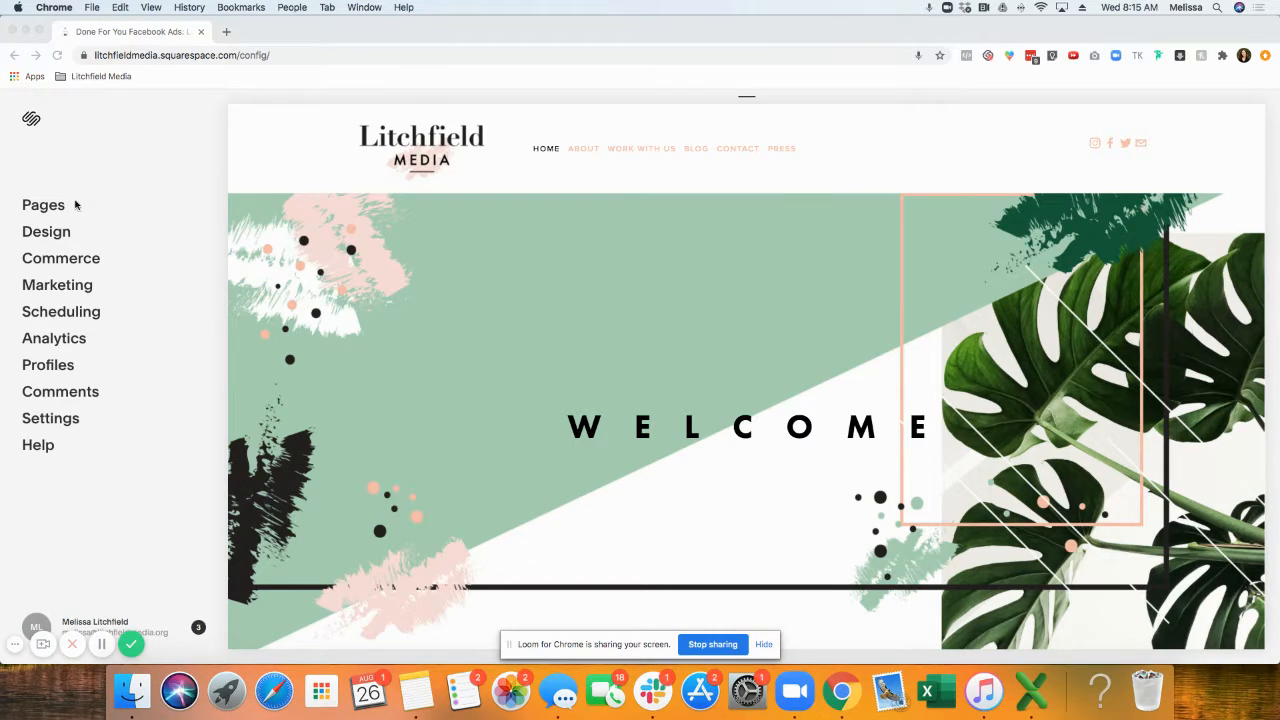
Step: Open the site's page list and look through the pages under Not Linked
click(54, 210)
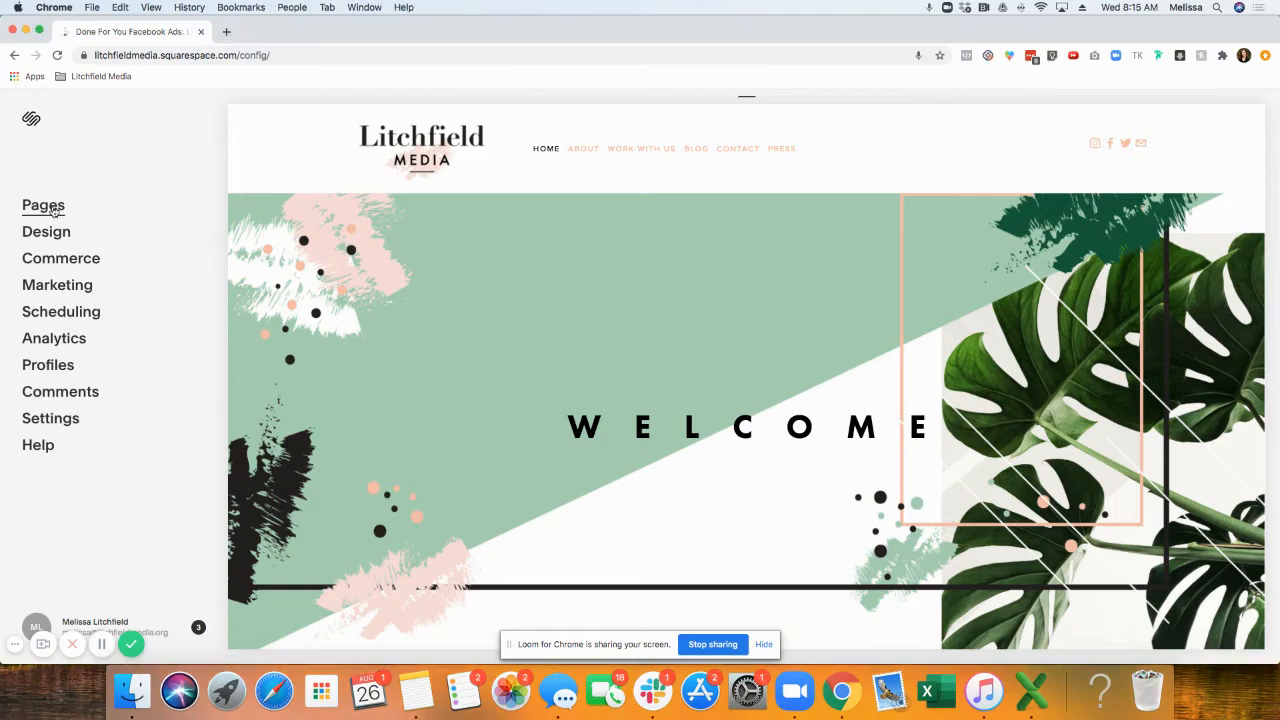
click(54, 208)
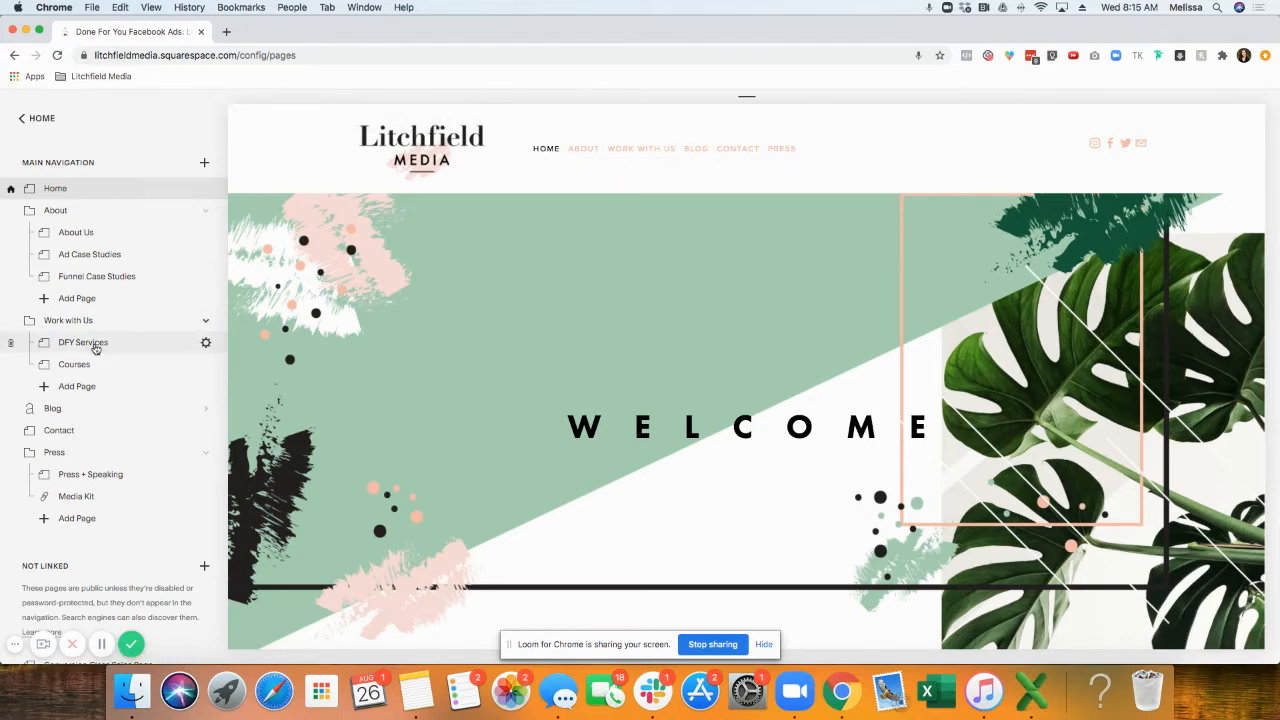
scroll(96, 348, down, 5)
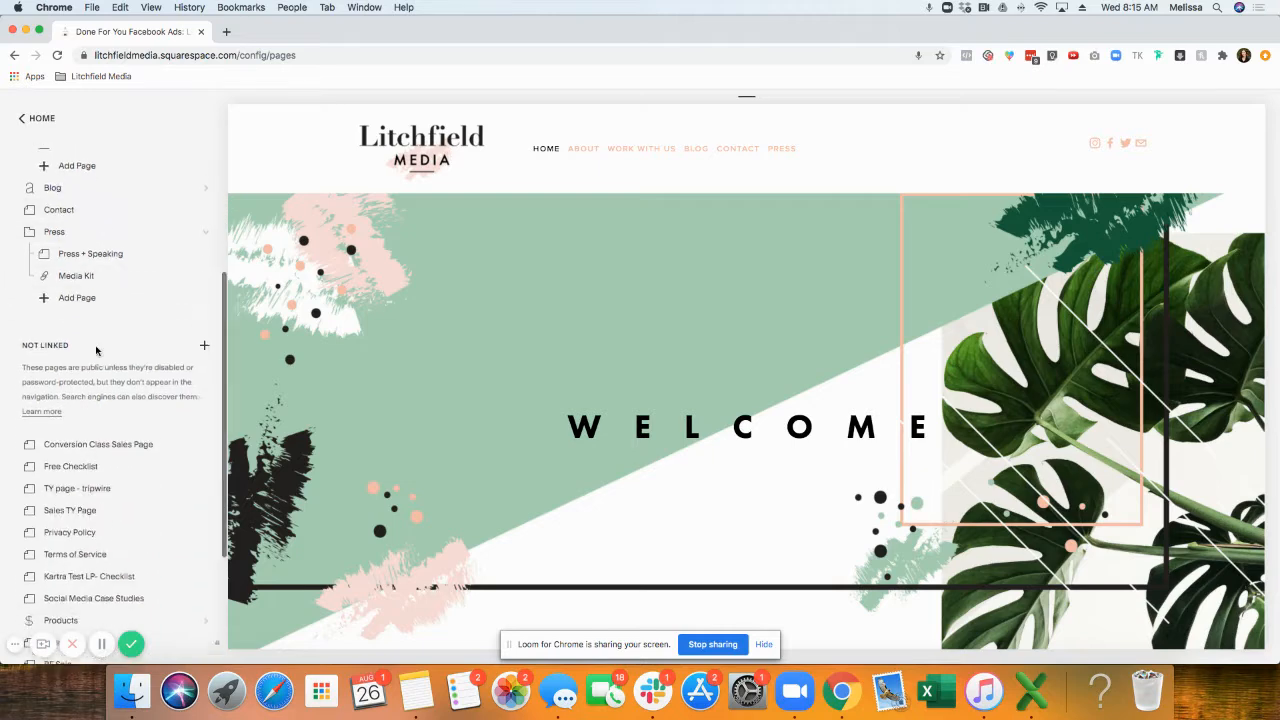
scroll(96, 348, down, 2)
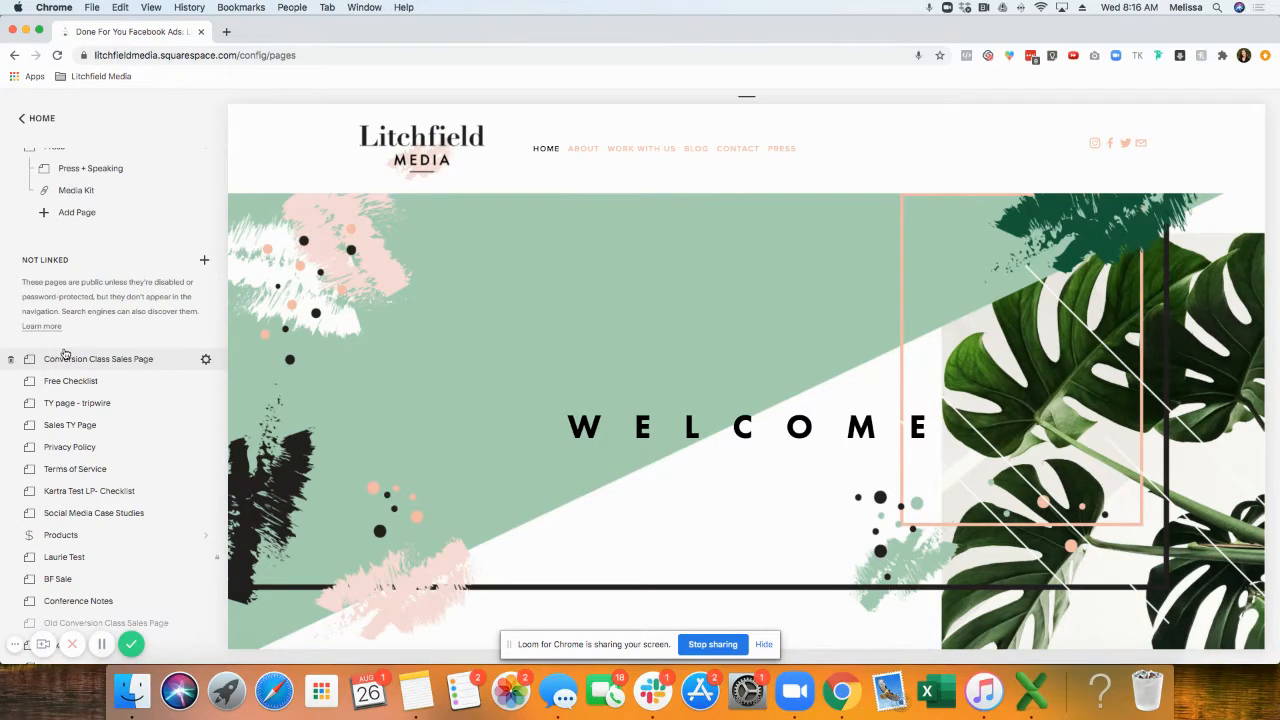
scroll(72, 351, down, 2)
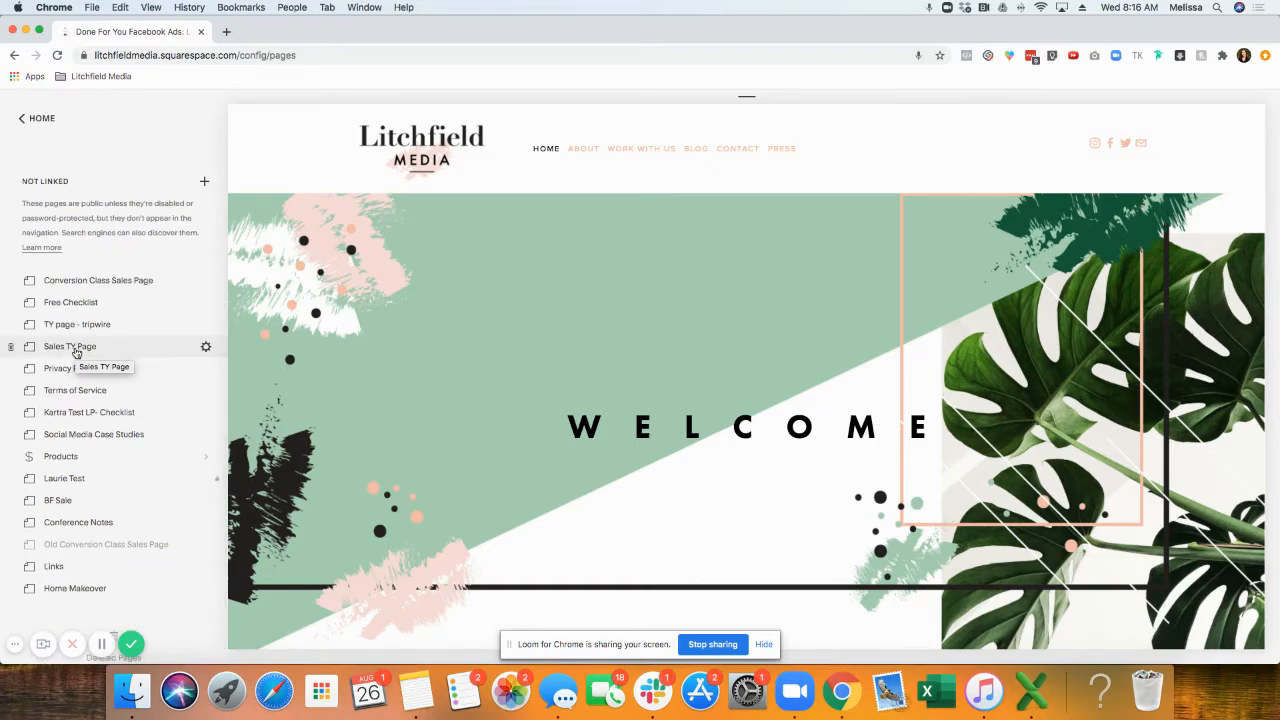
scroll(76, 352, up, 1)
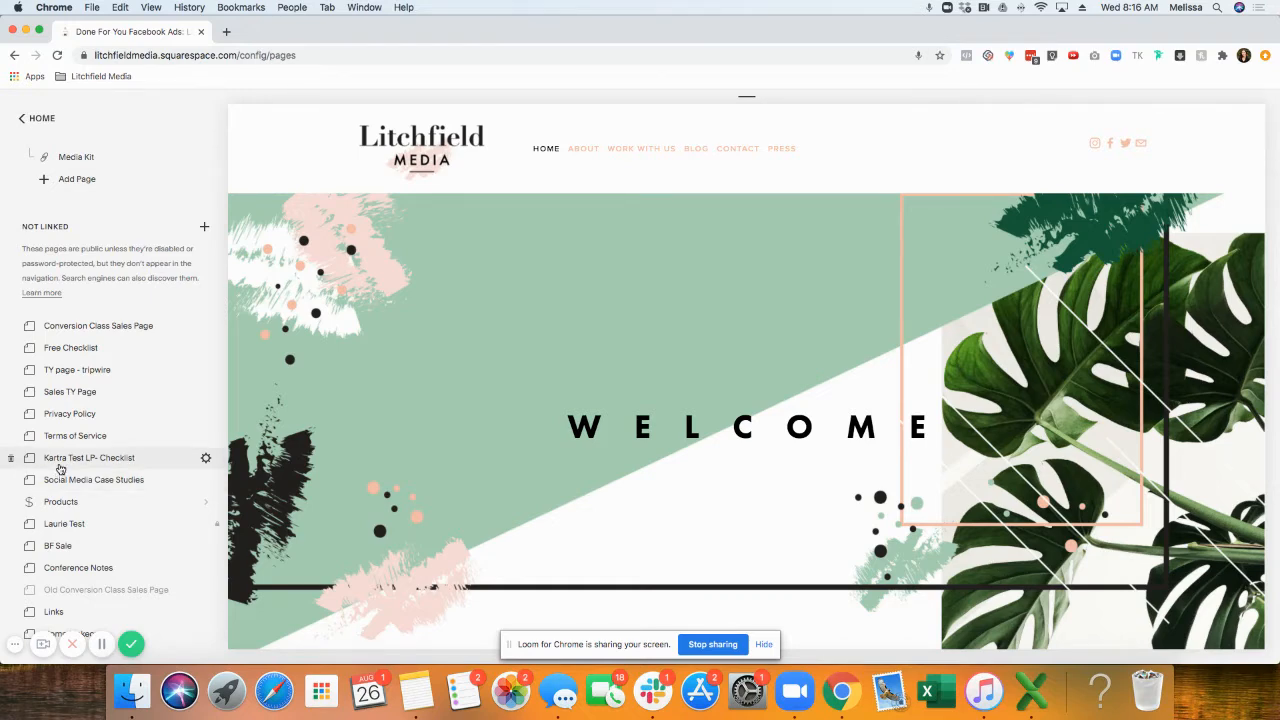
scroll(66, 452, down, 2)
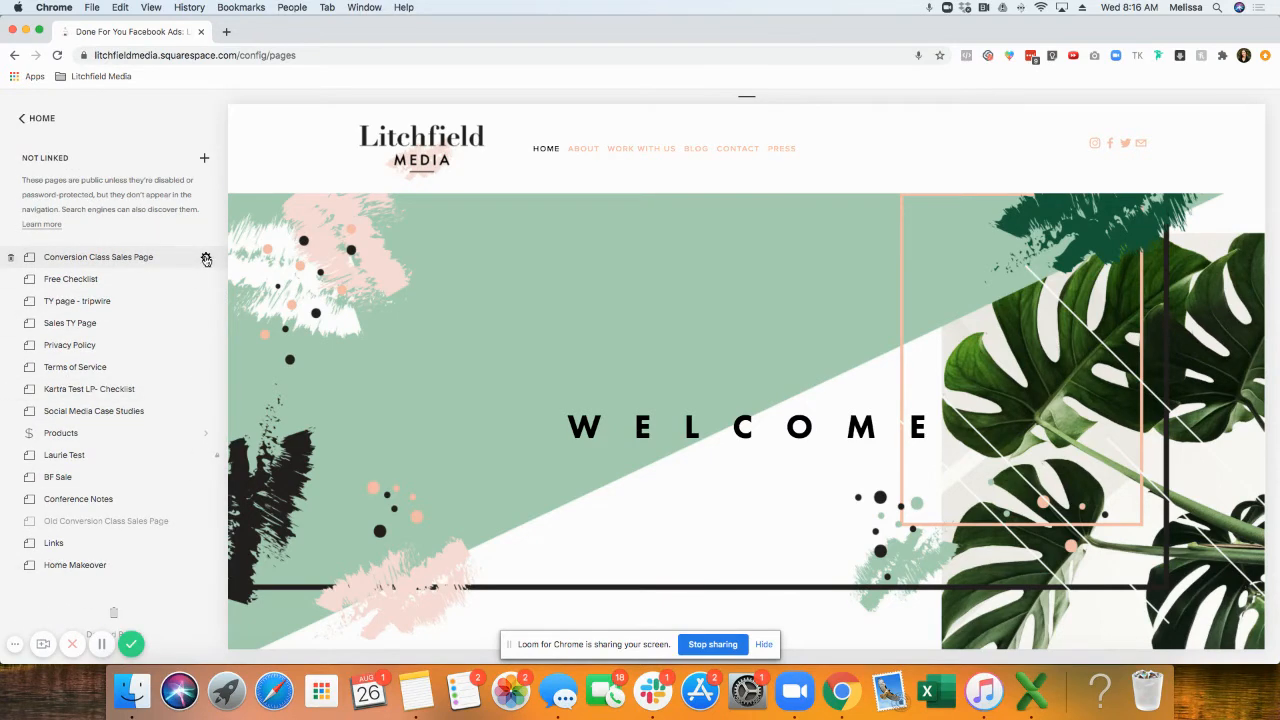
Step: Review the general page settings of the Conversion Class Sales Page and close them
click(206, 258)
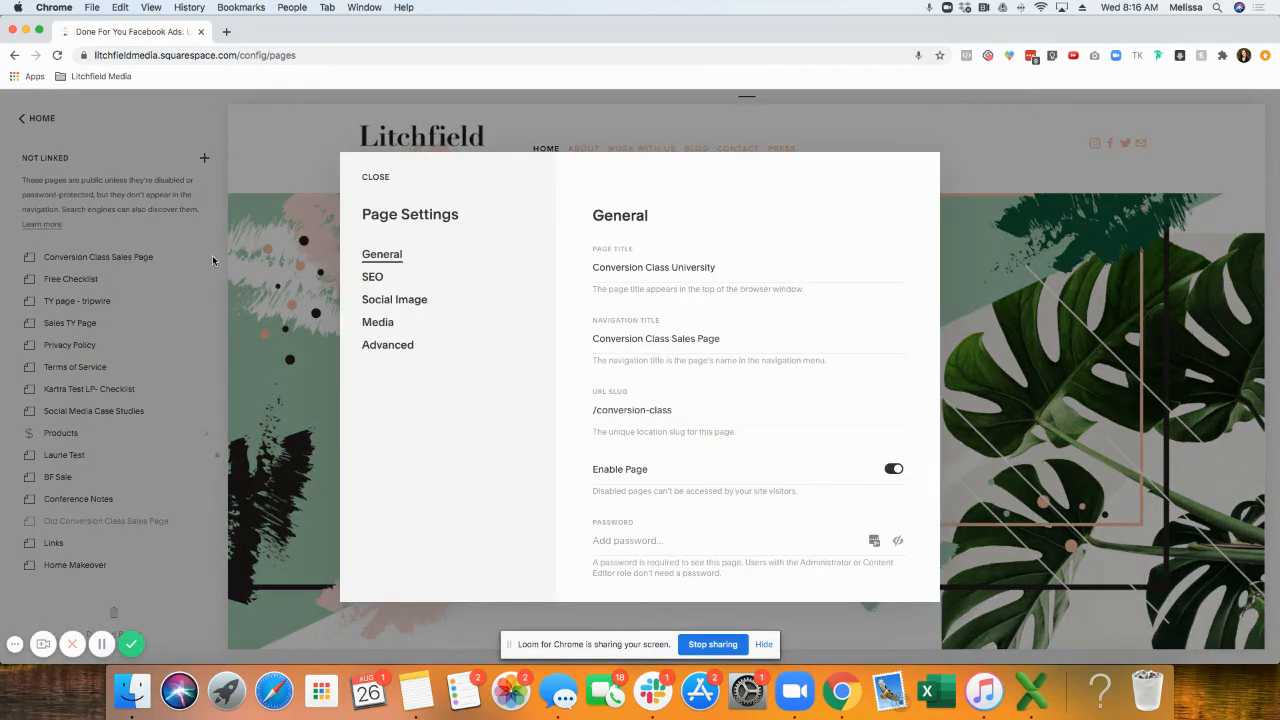
scroll(633, 297, down, 5)
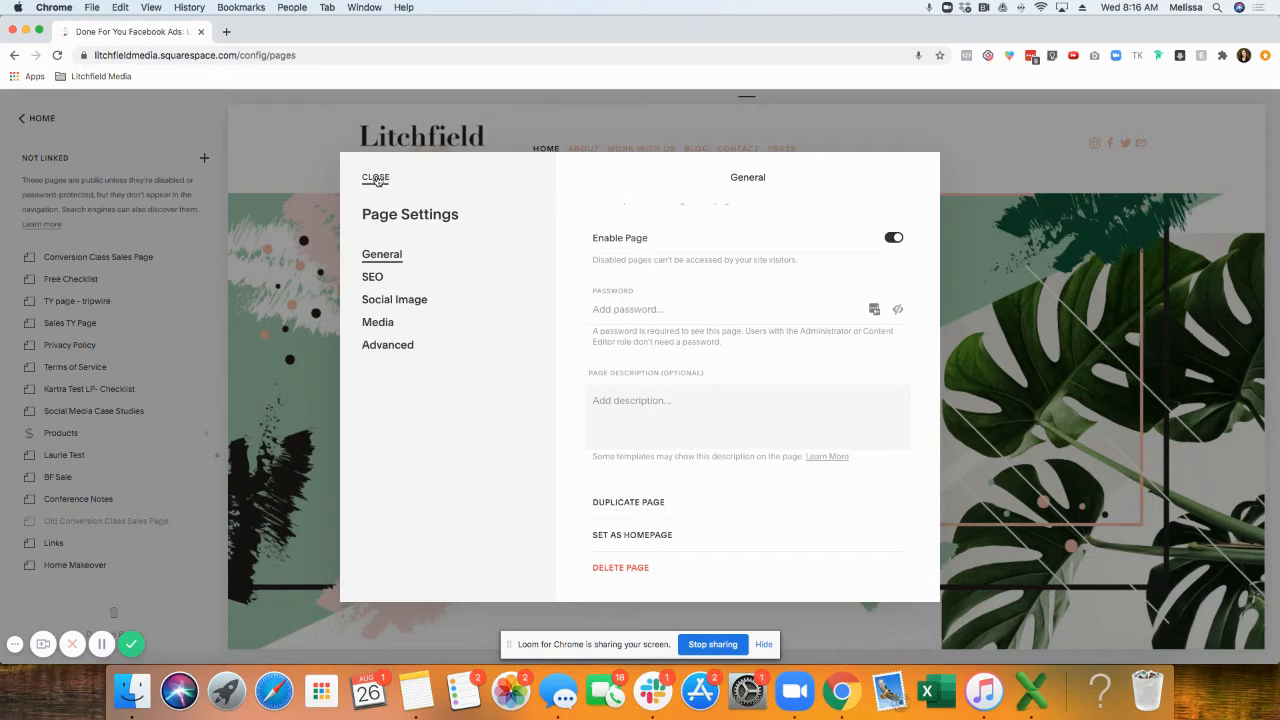
click(374, 177)
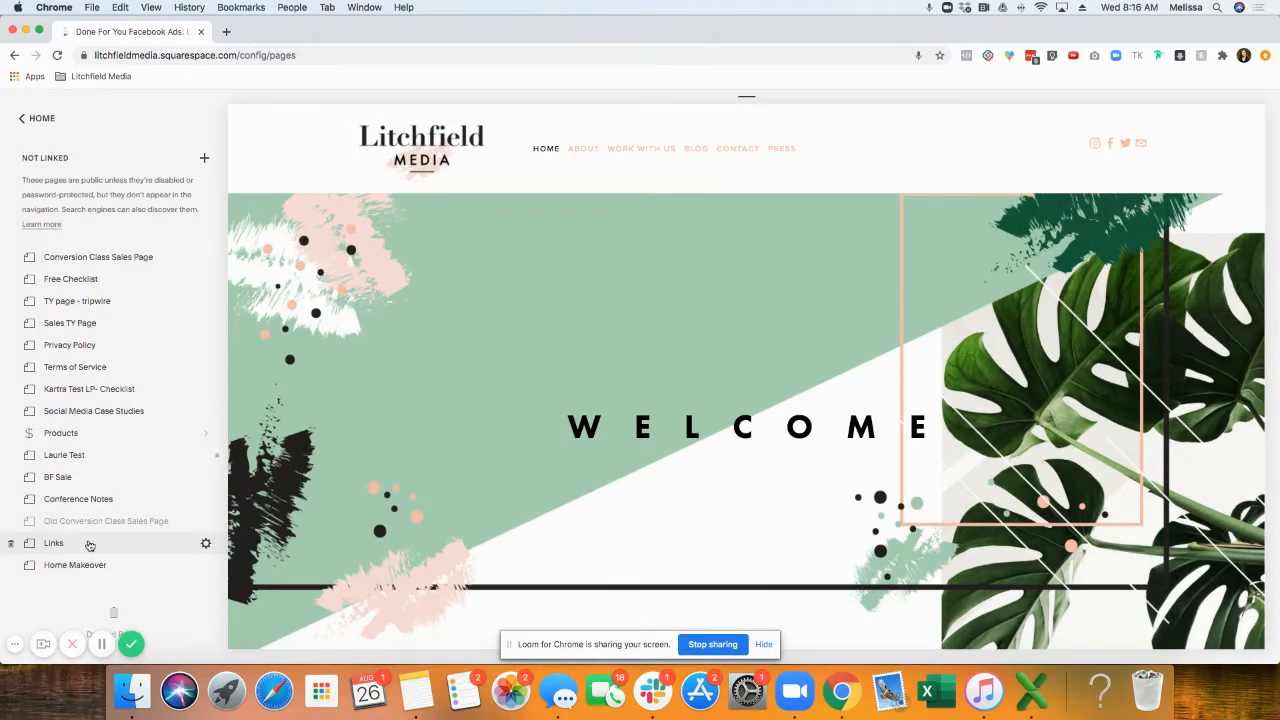
Step: Open the Links page and check the URL slug in its general page settings
click(89, 545)
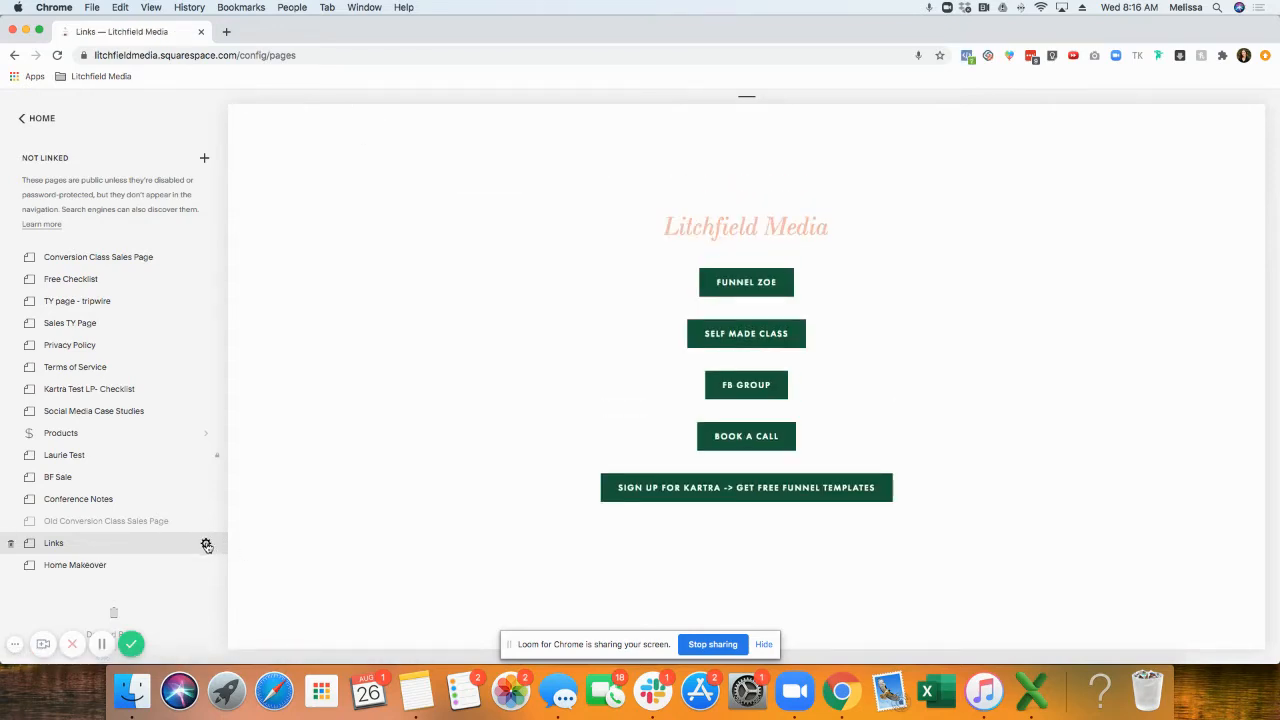
click(207, 546)
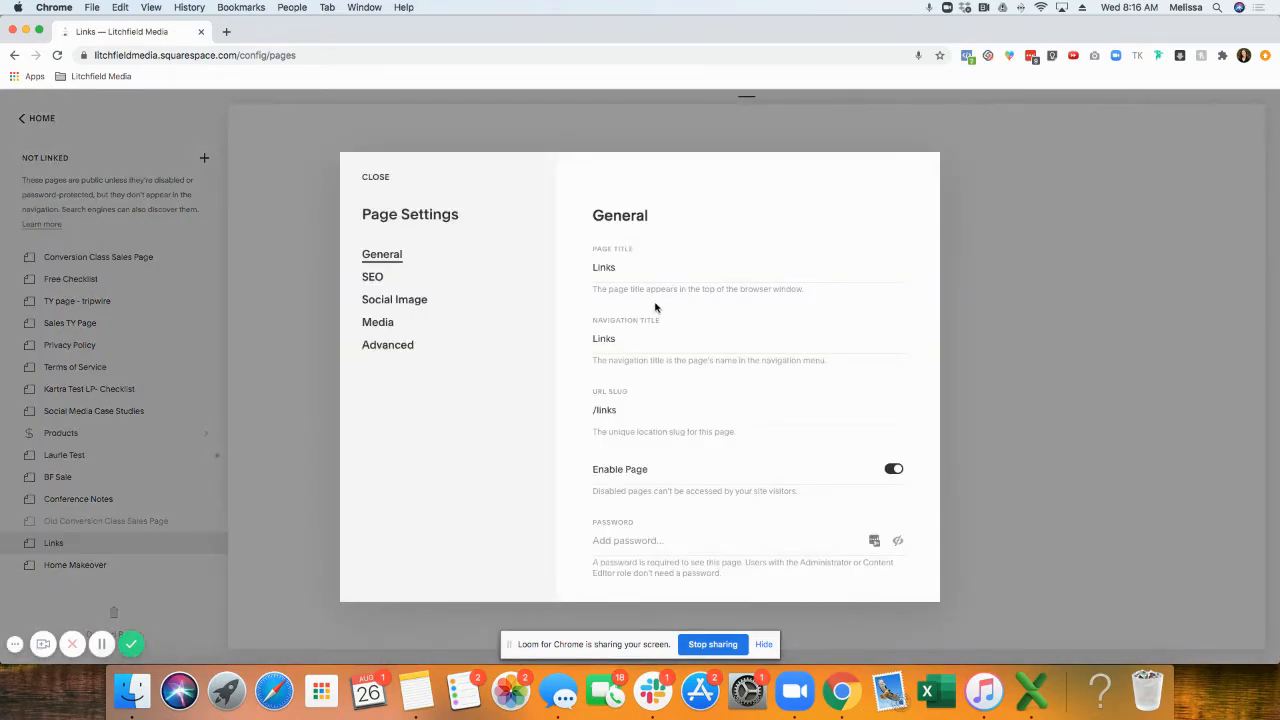
click(624, 411)
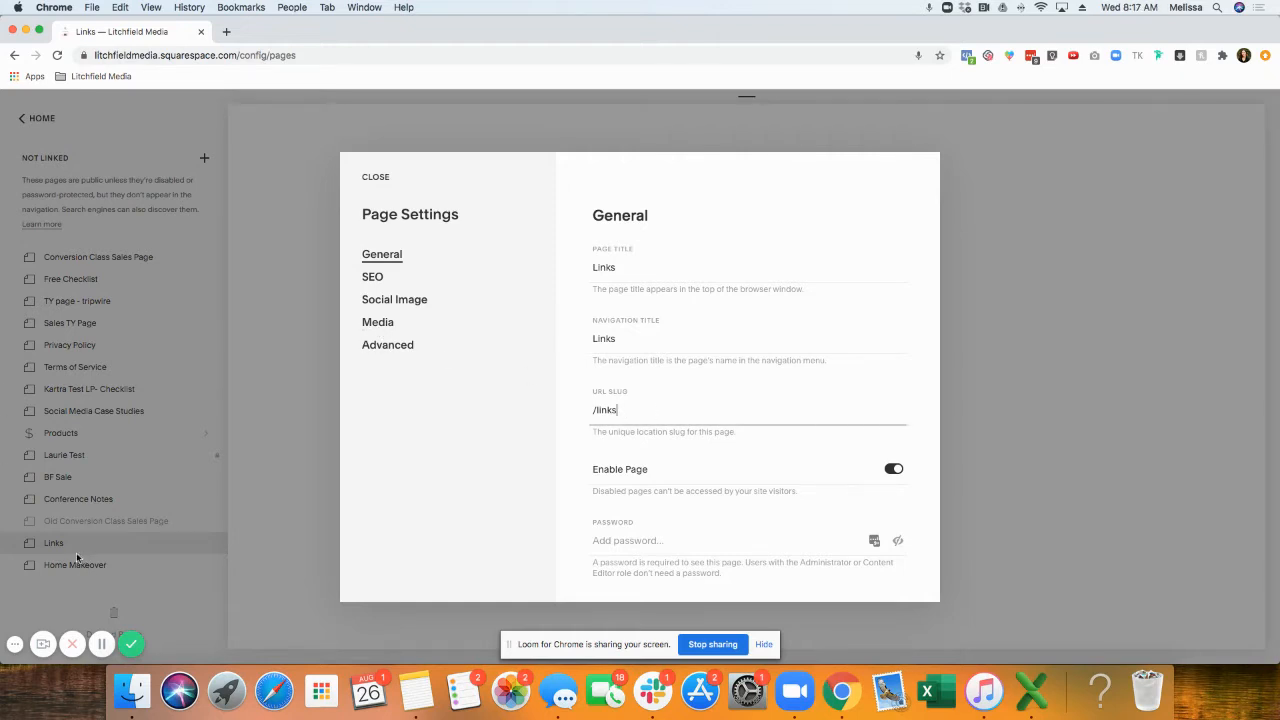
Step: Review the Links page's header code injection in its advanced settings, from the Facebook Pixel code down to the style blocks
click(378, 347)
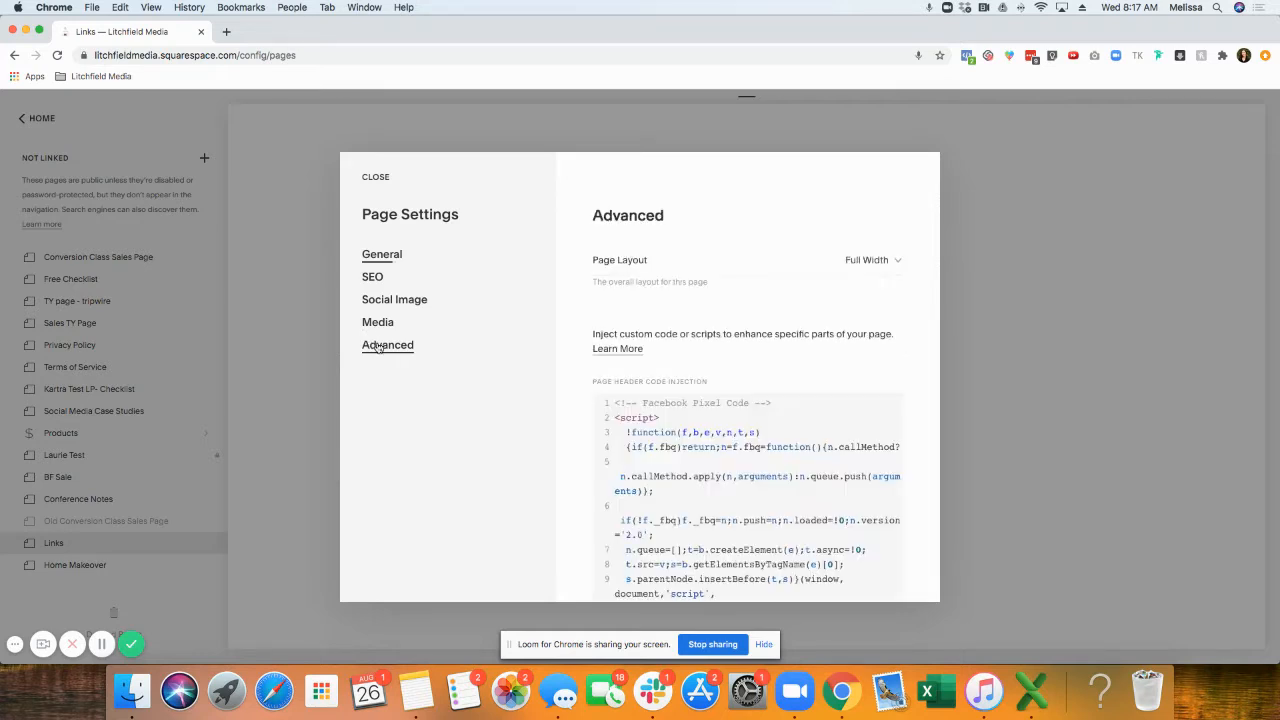
scroll(852, 384, down, 2)
scroll(852, 384, down, 2)
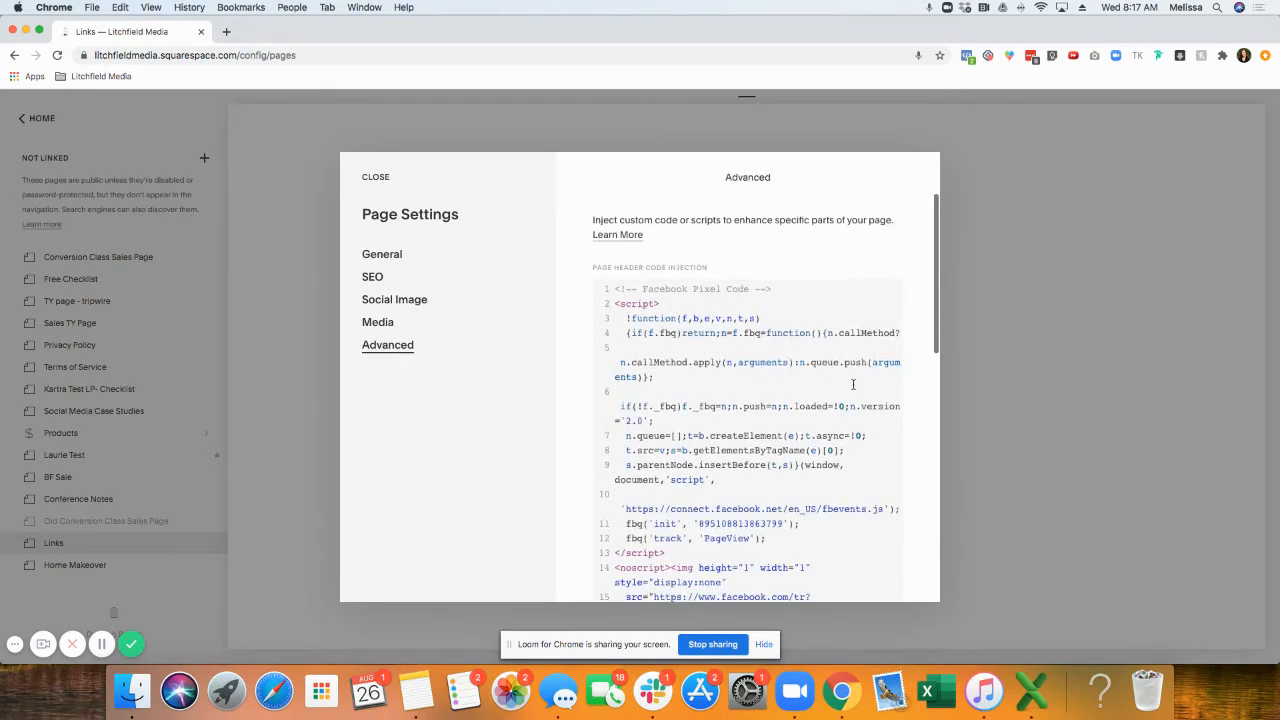
scroll(655, 377, down, 6)
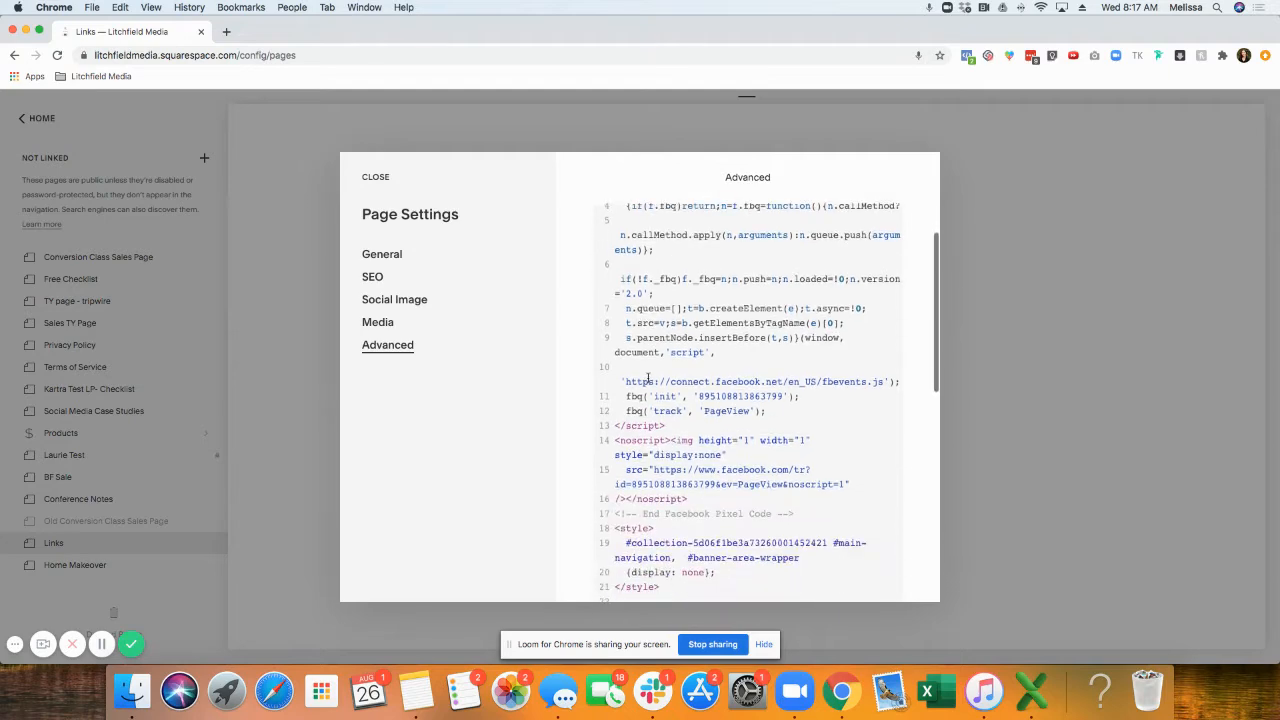
scroll(648, 377, down, 4)
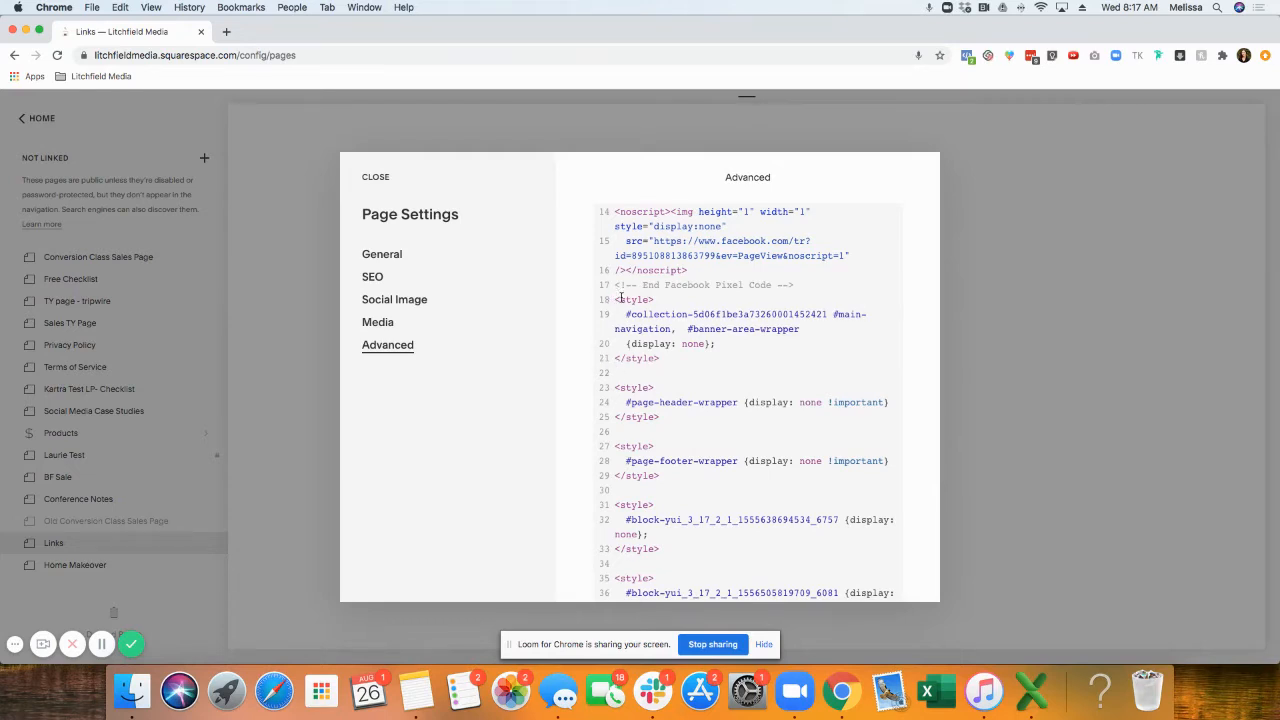
Step: Highlight in turn the style blocks that hide the main navigation, the page header and the page footer
drag(615, 300, 710, 379)
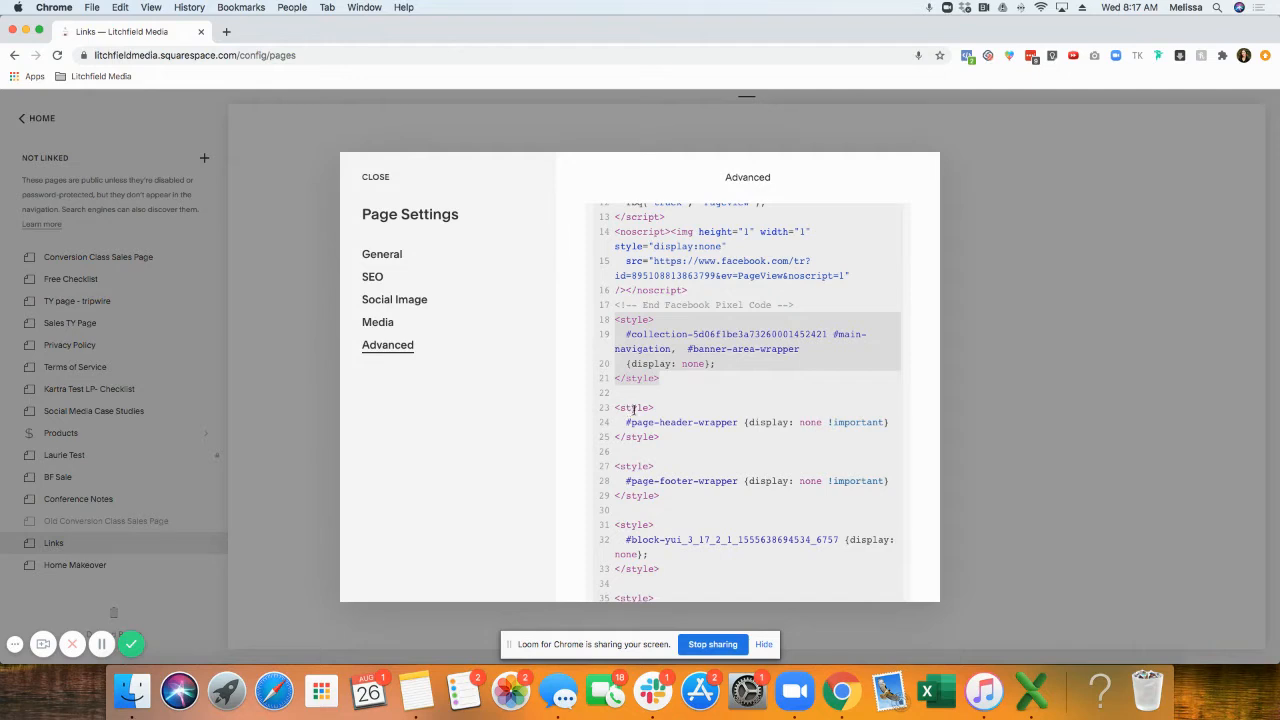
scroll(636, 408, down, 1)
scroll(636, 410, down, 1)
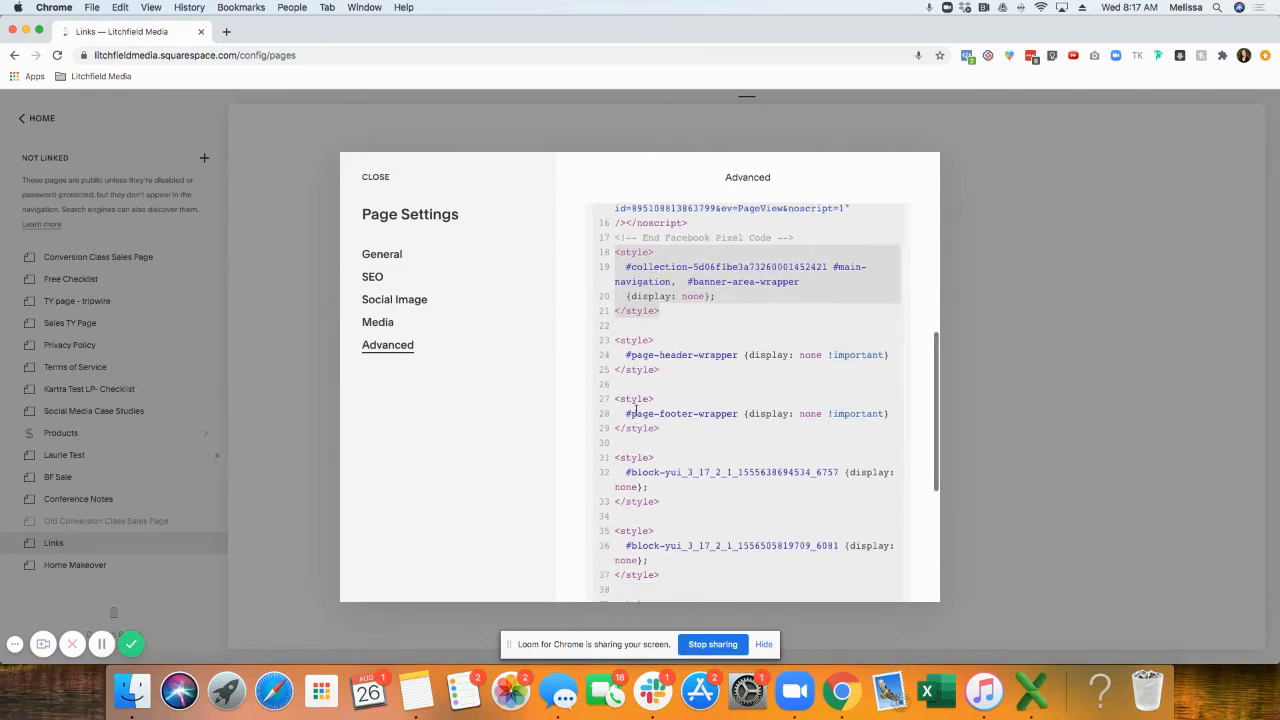
drag(615, 340, 673, 373)
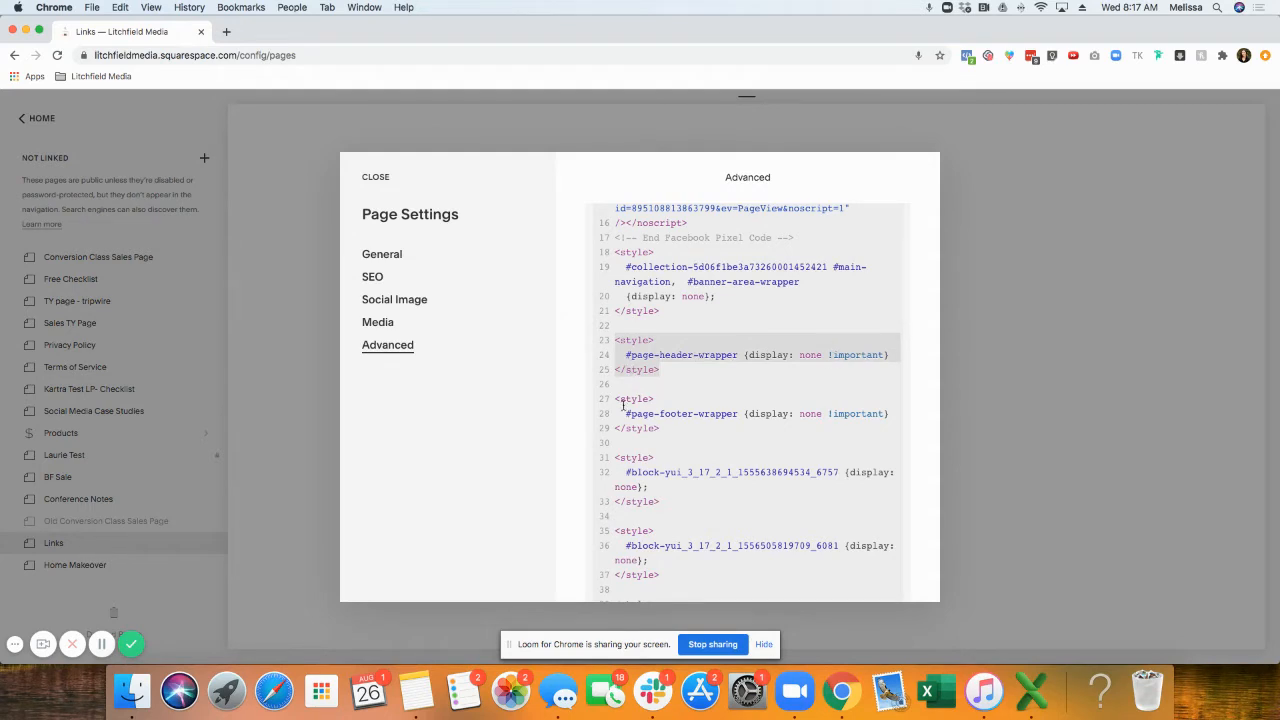
drag(614, 398, 664, 428)
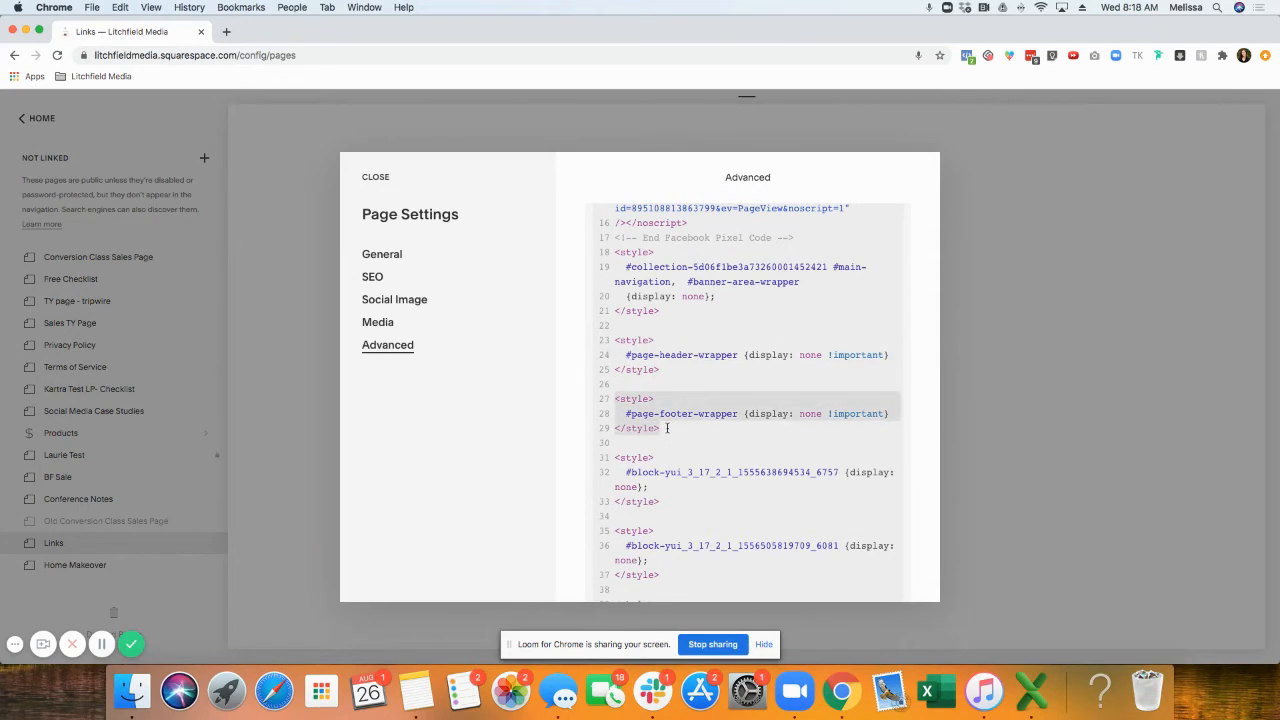
click(624, 384)
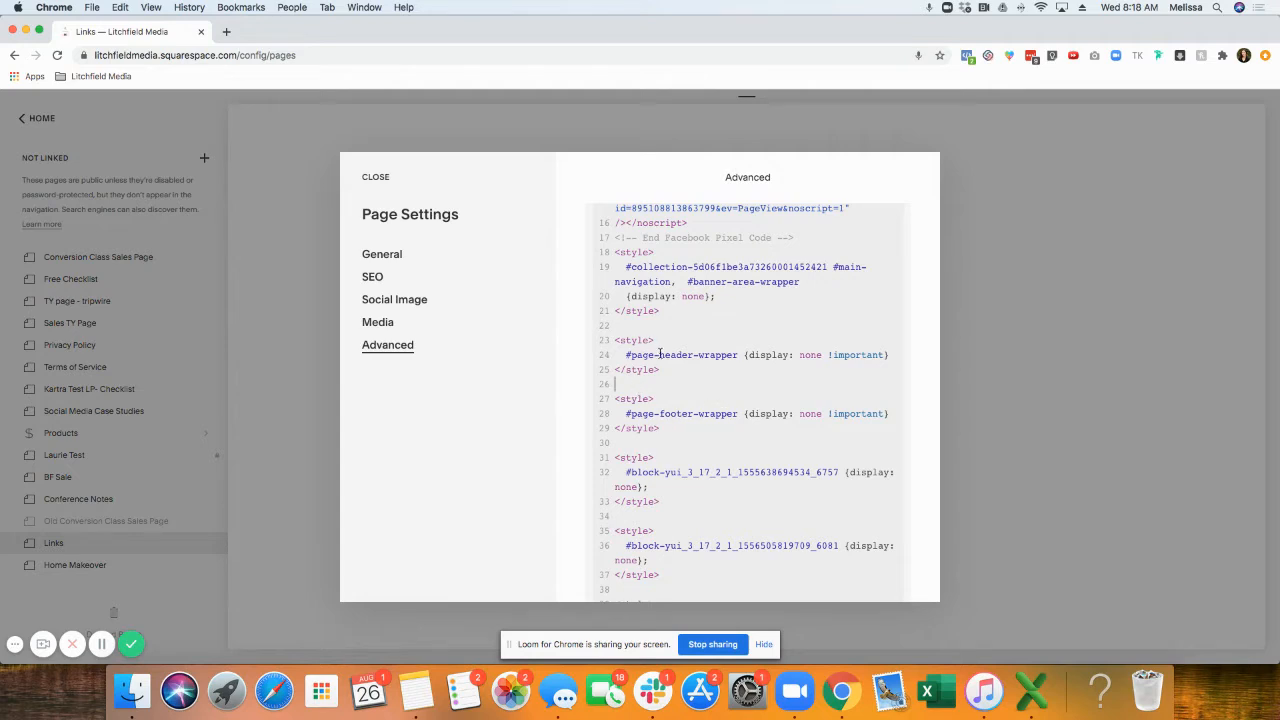
Step: Highlight the words header and footer in the wrapper selectors, review the remaining style blocks, and close the page settings
drag(658, 354, 694, 354)
drag(692, 413, 659, 413)
drag(694, 354, 659, 354)
scroll(669, 252, up, 1)
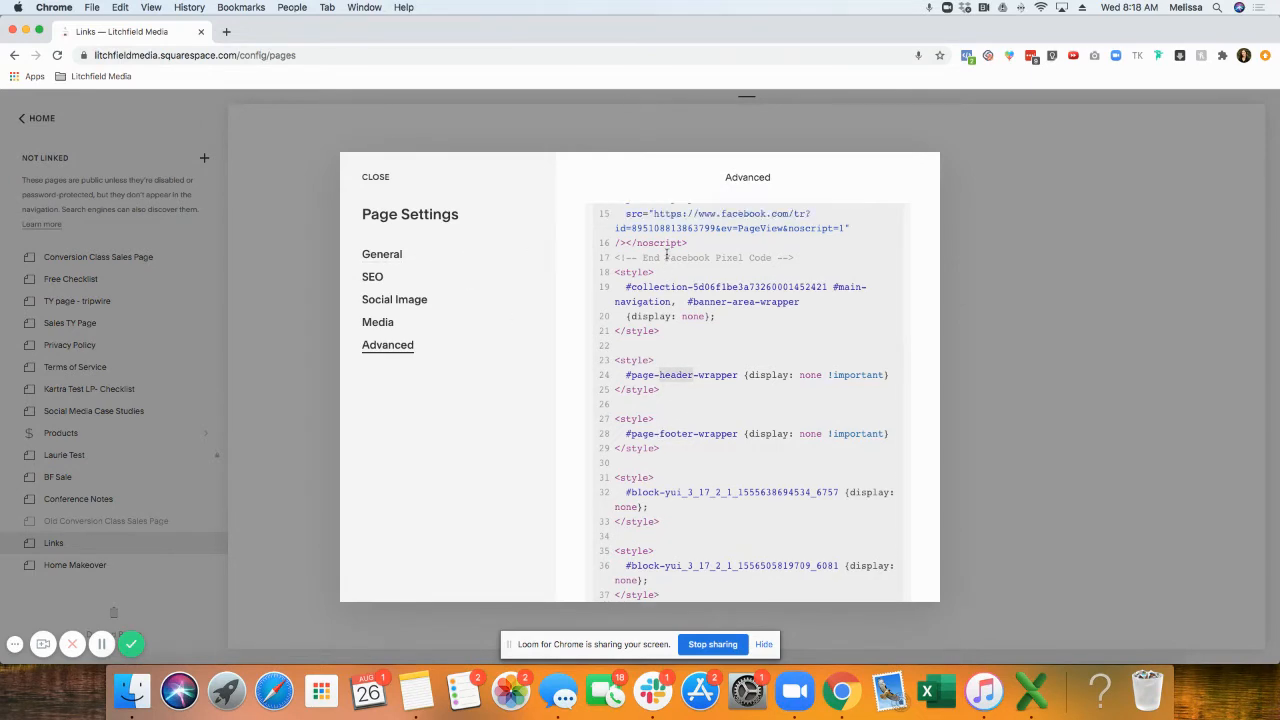
scroll(590, 308, down, 5)
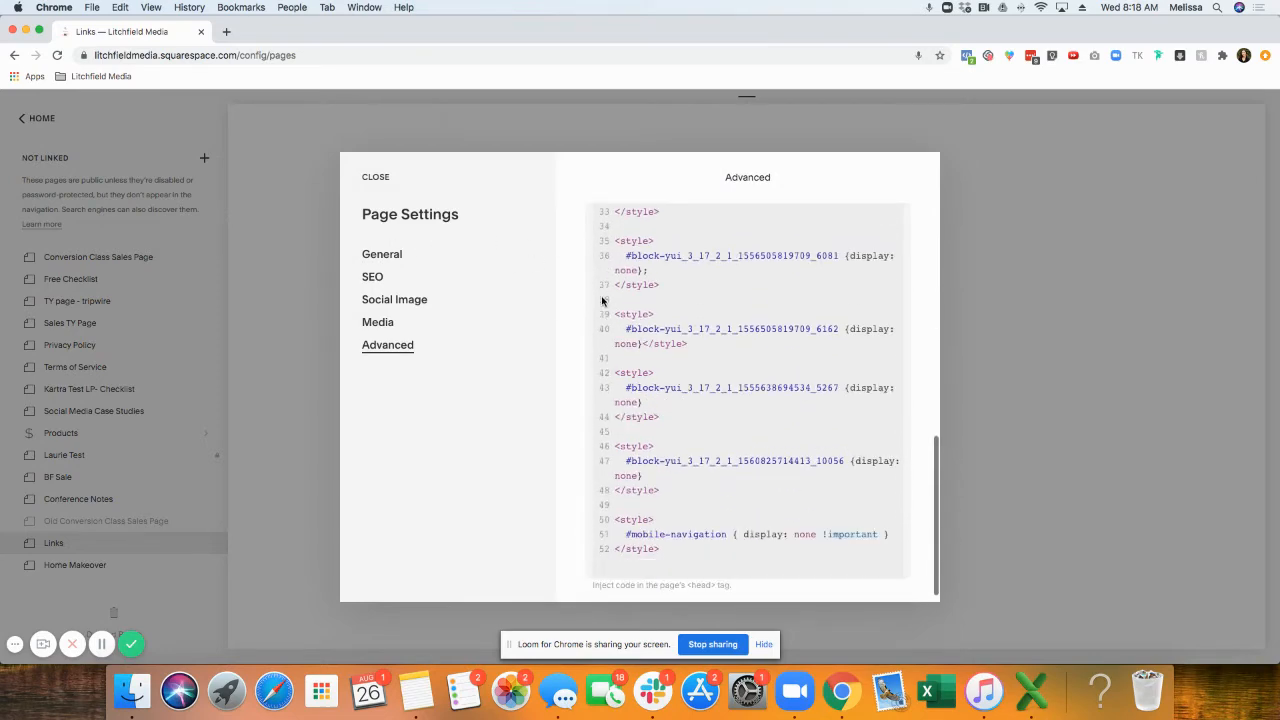
scroll(600, 303, up, 15)
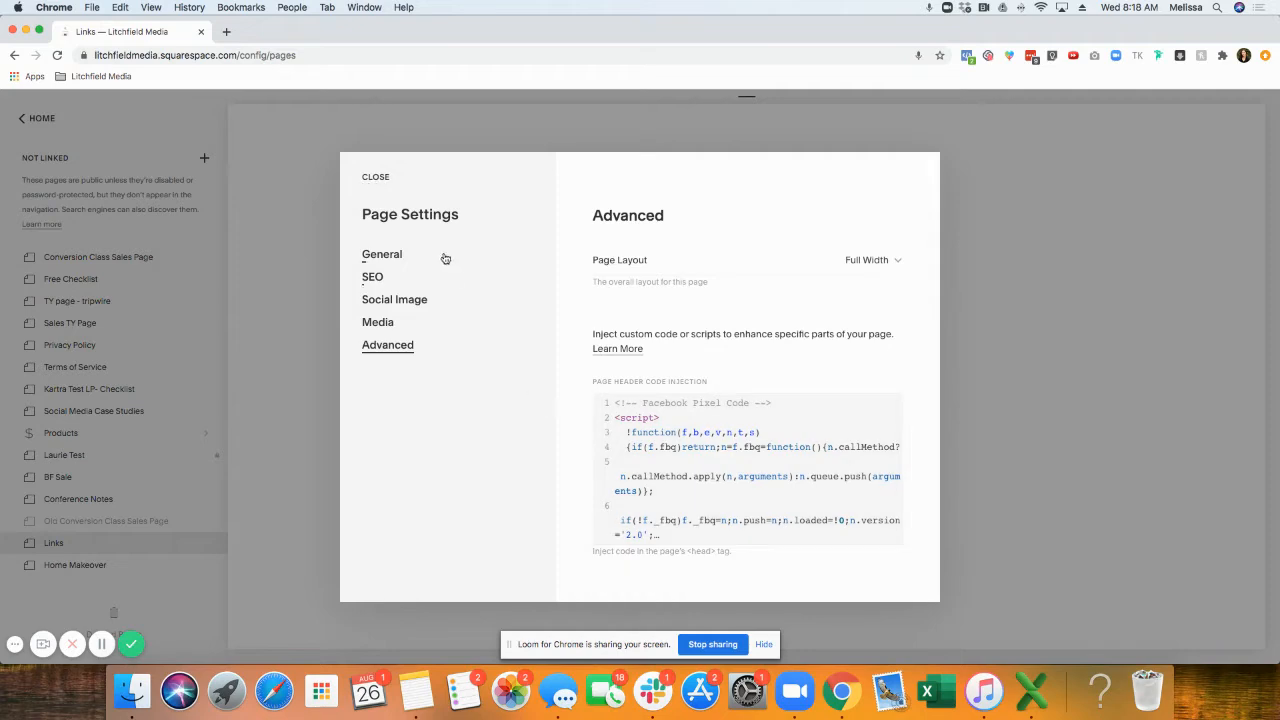
click(376, 176)
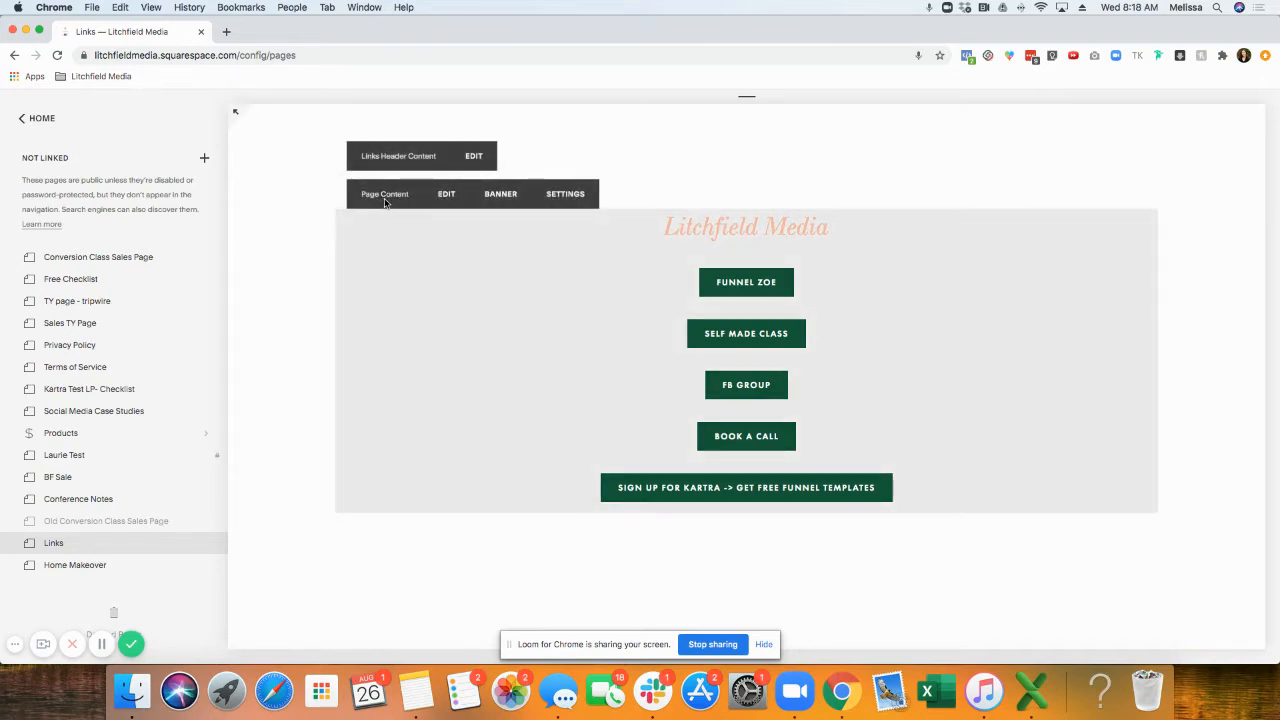
Step: Open the Links page content for editing and check the text style options for the Litchfield Media heading
click(446, 195)
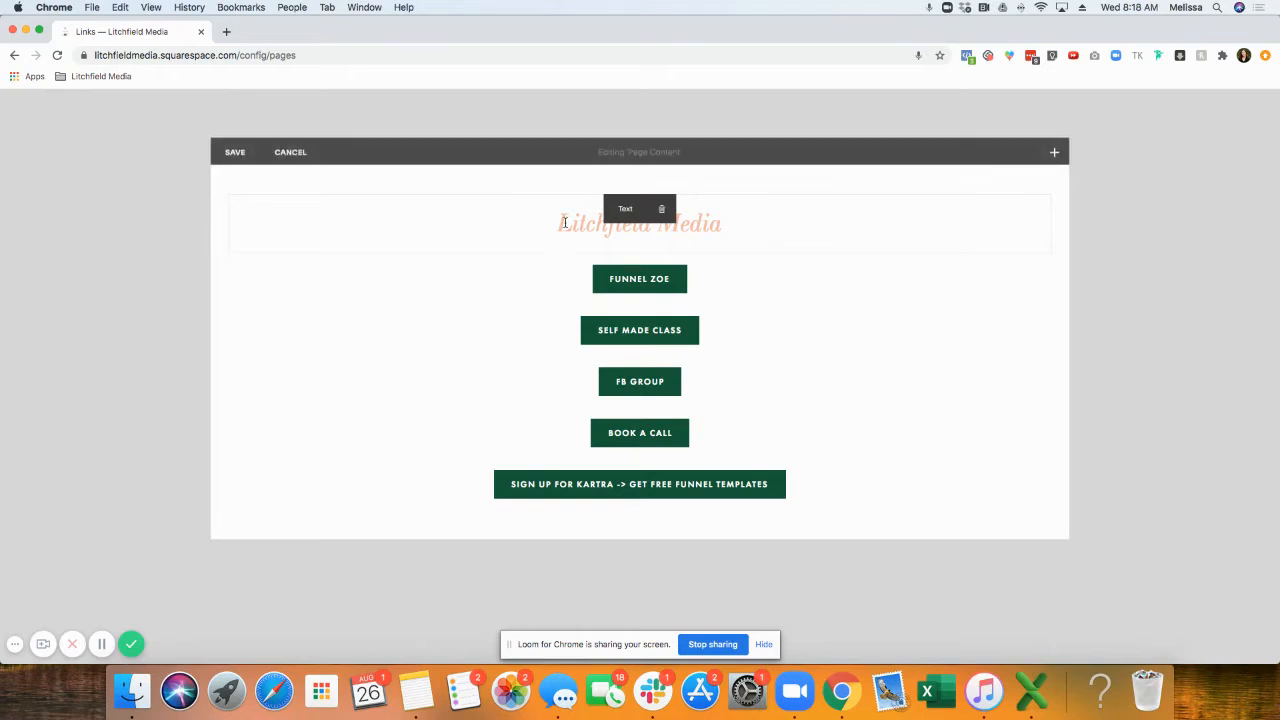
click(563, 222)
drag(549, 222, 759, 240)
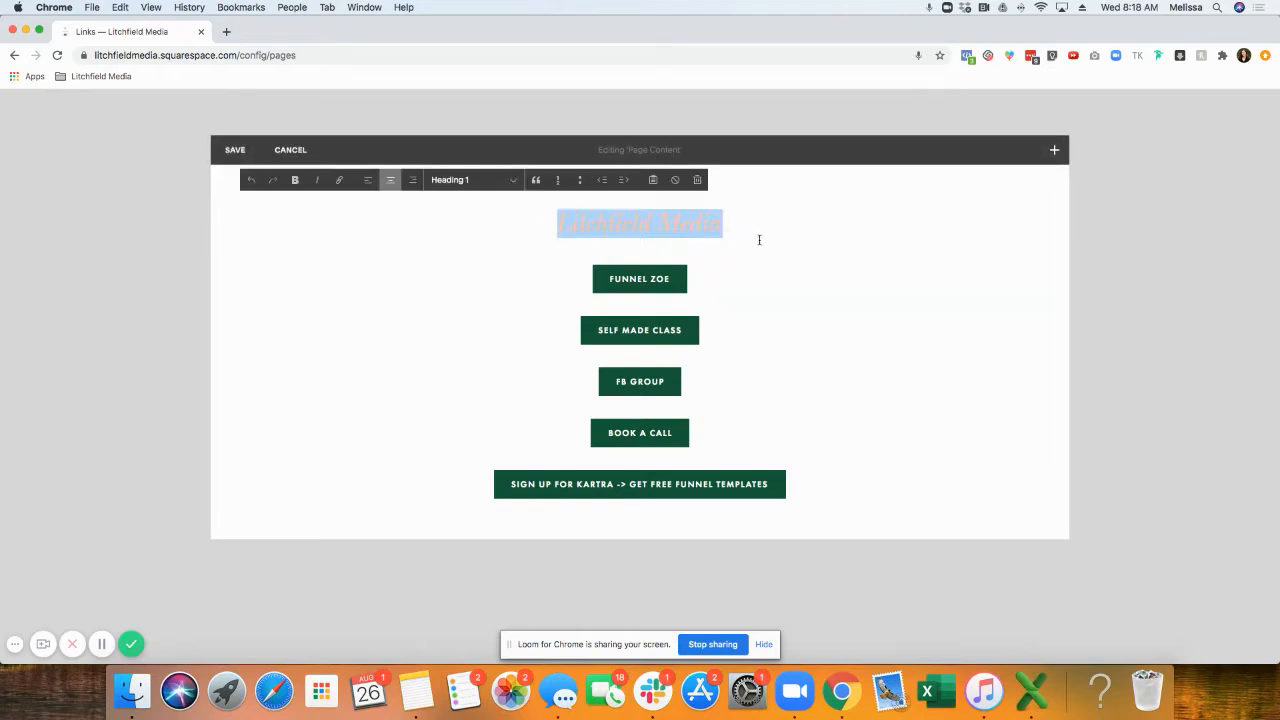
click(456, 181)
click(458, 181)
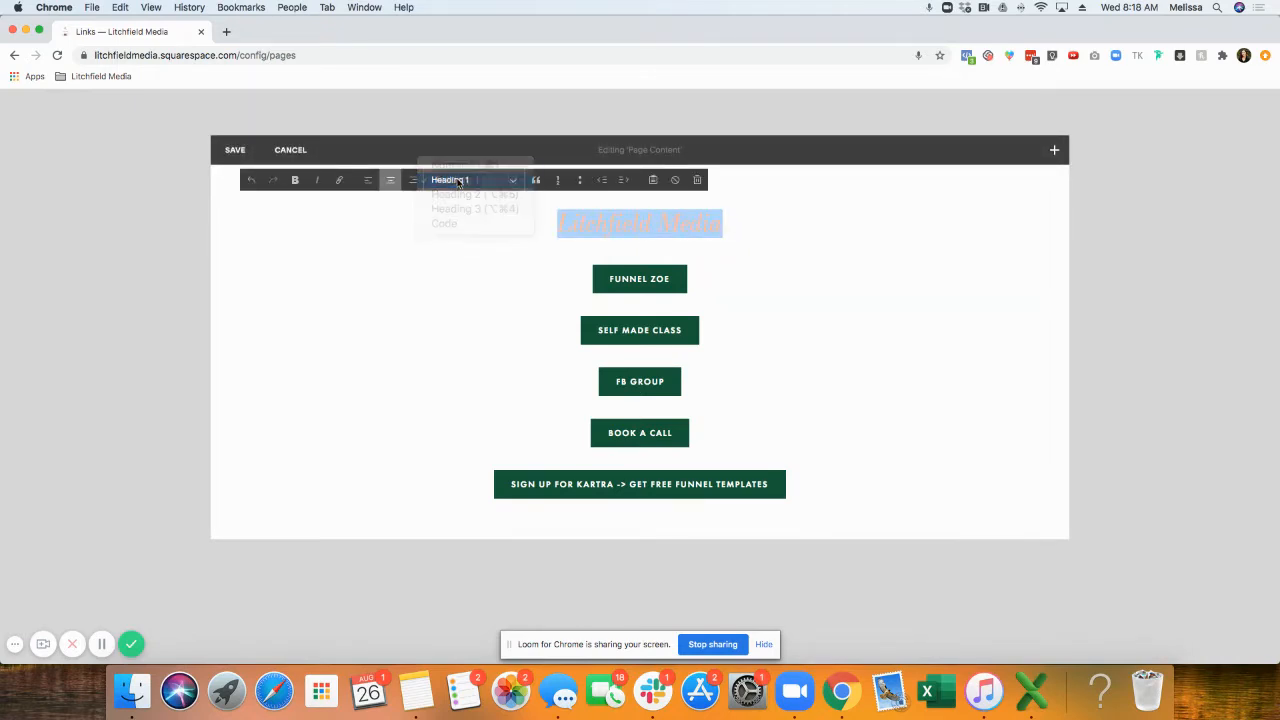
Step: Try adding a small Learn more button block below the Kartra sign-up button, and discard the page edits
click(1054, 149)
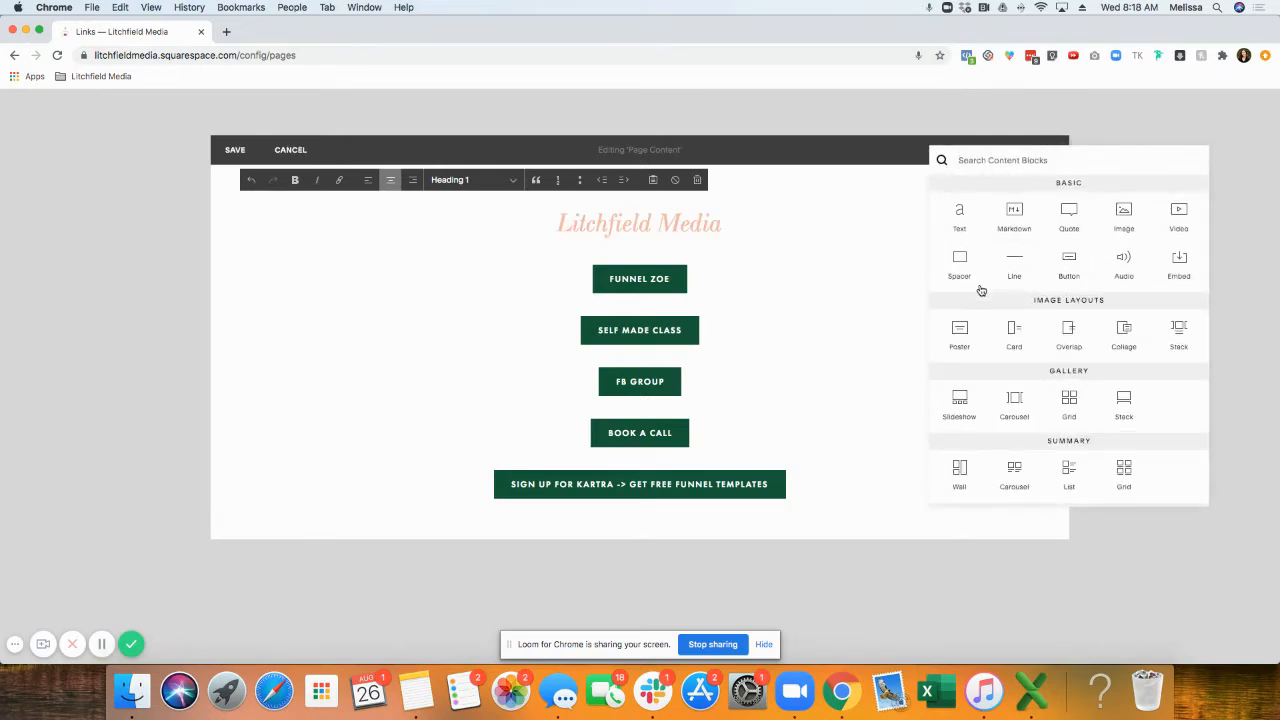
drag(1072, 263, 659, 520)
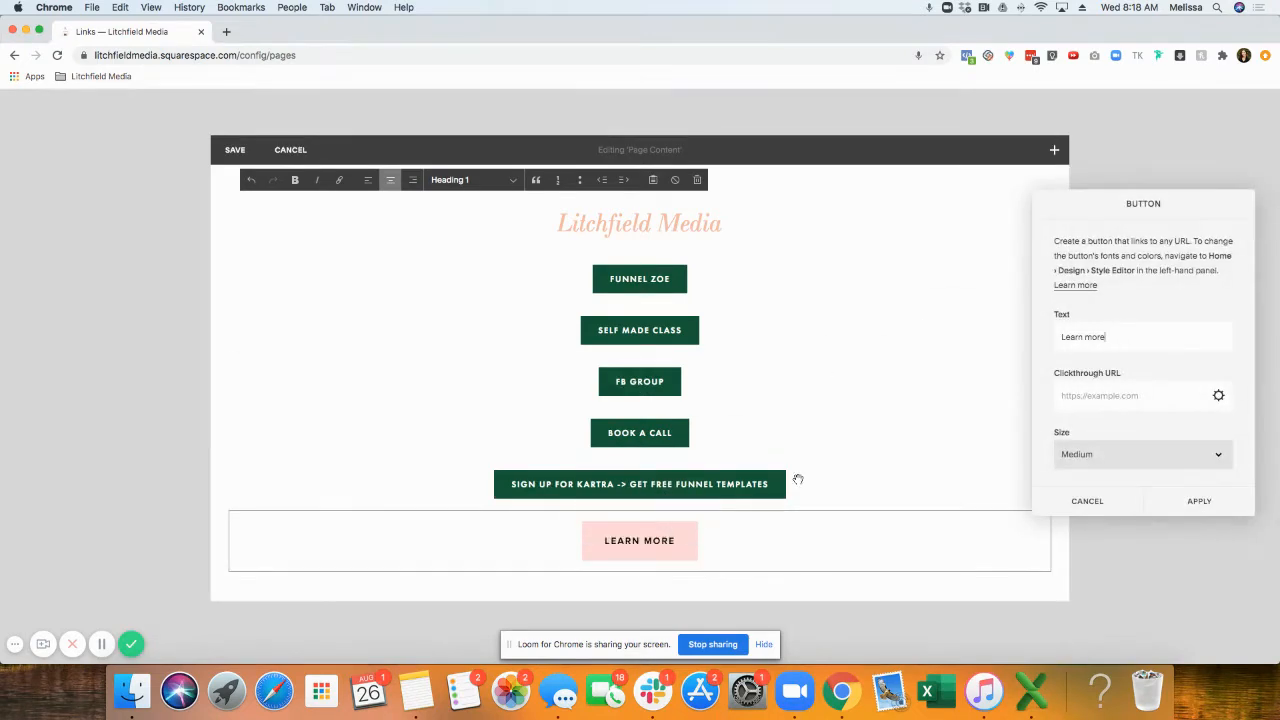
click(1092, 454)
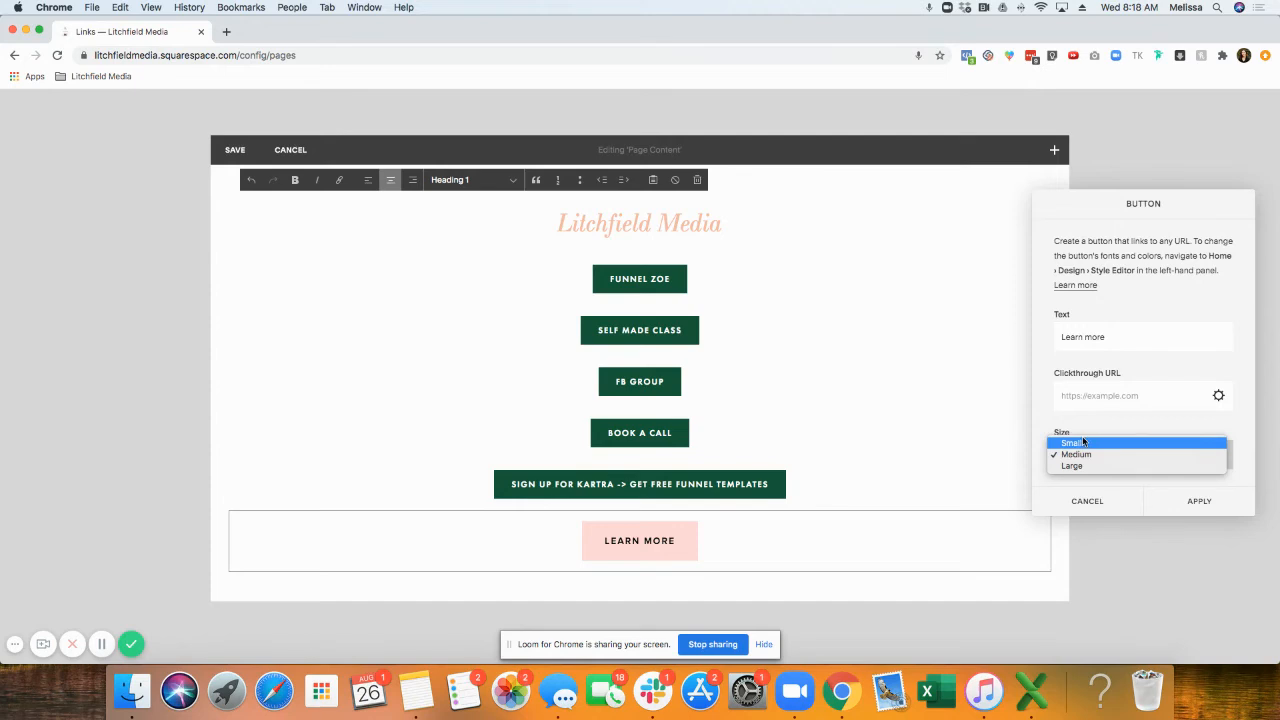
click(1083, 442)
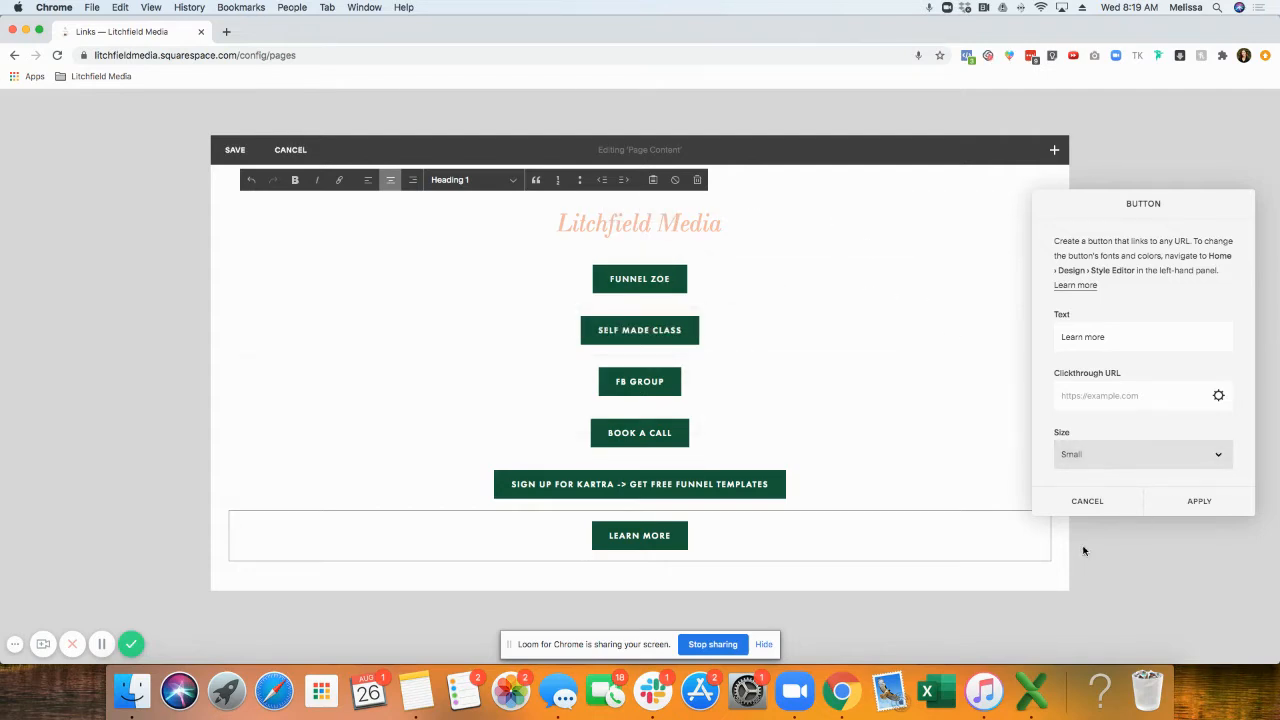
click(290, 150)
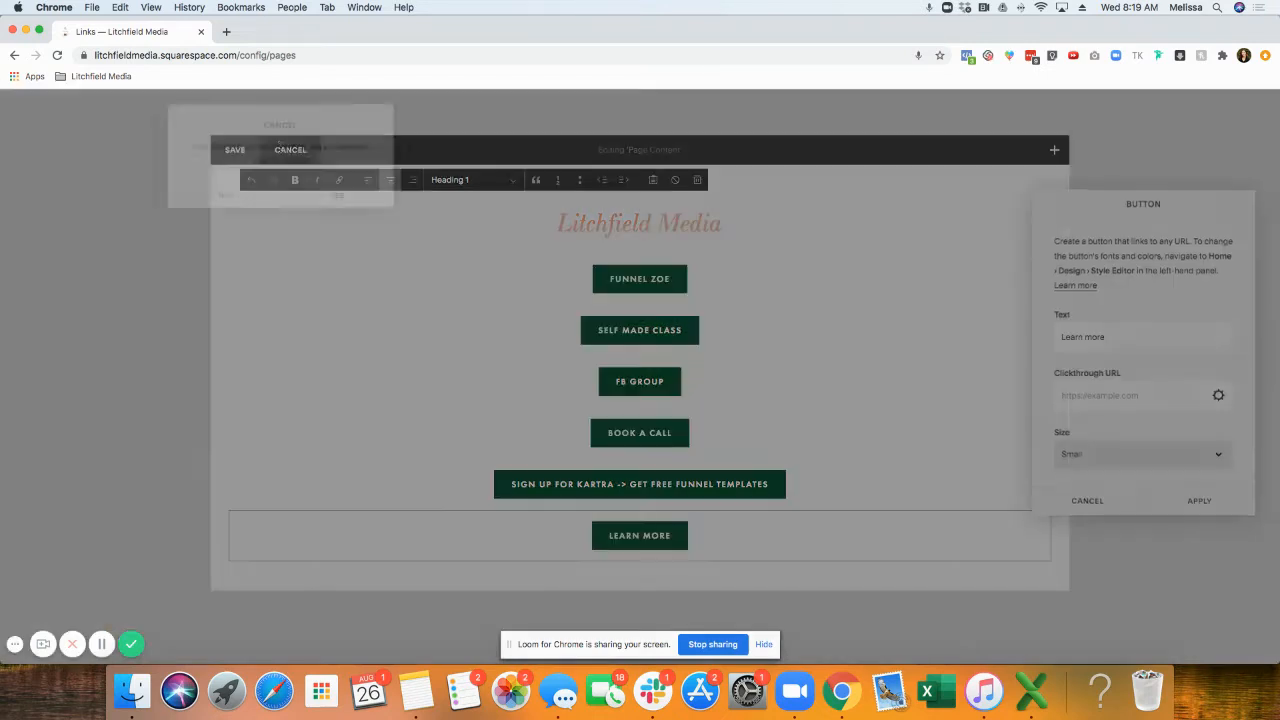
click(325, 205)
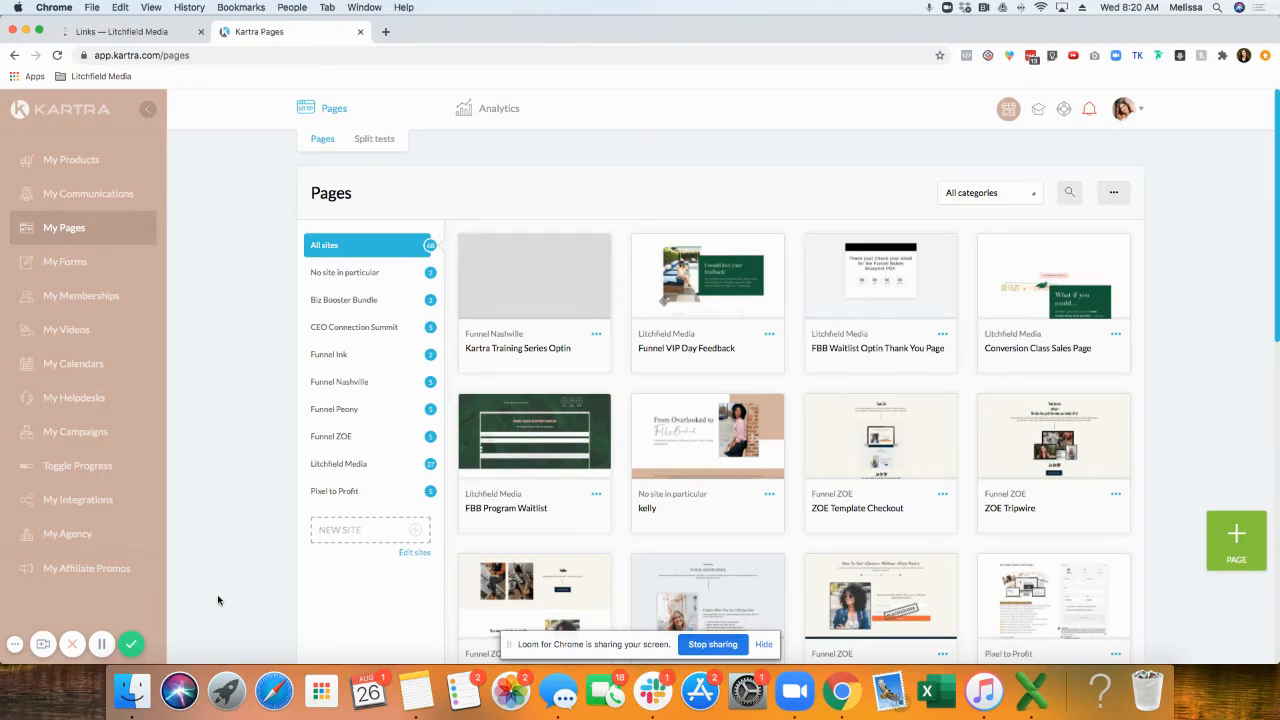
Step: Start a new Kartra page from the blank canvas template
click(1230, 562)
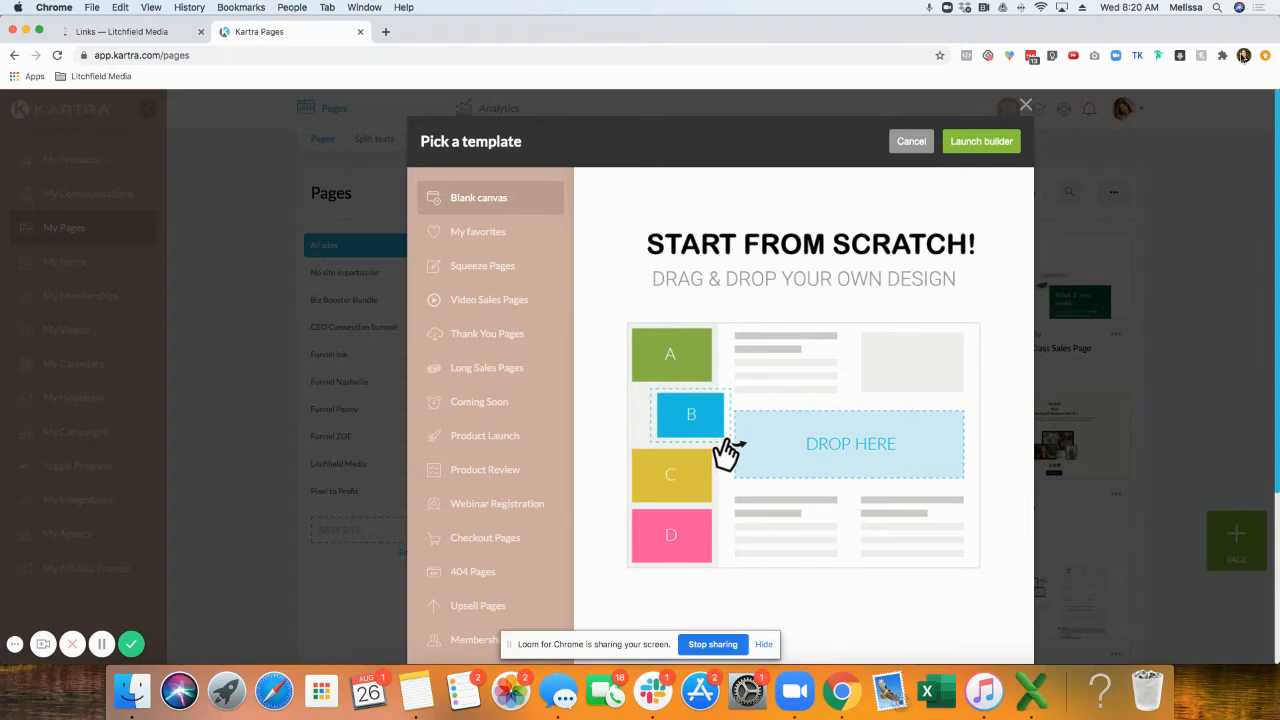
click(980, 140)
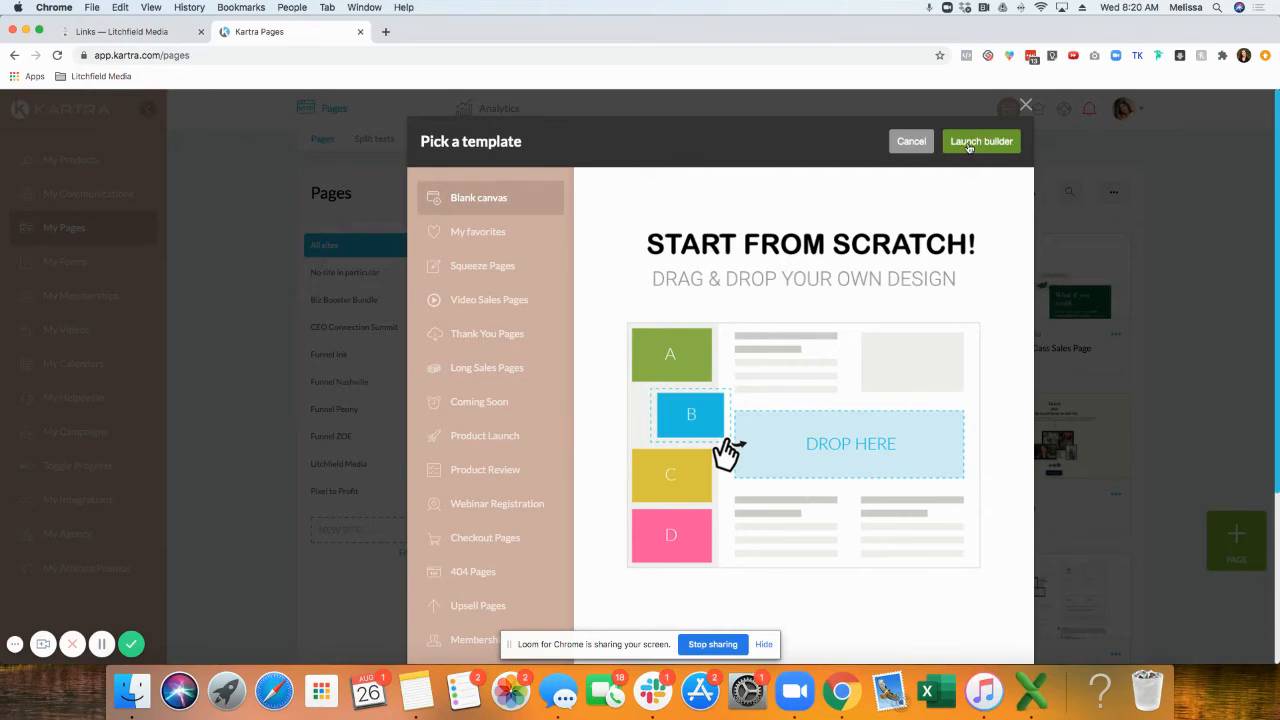
click(968, 145)
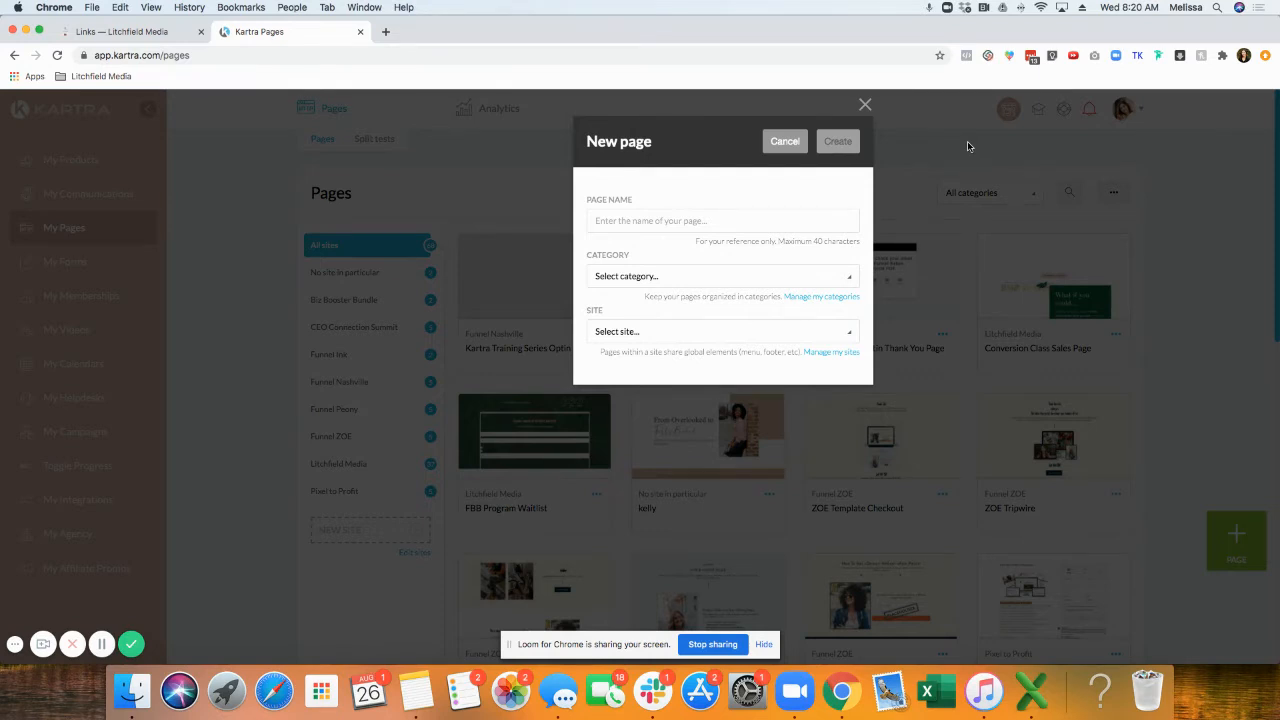
Step: Create the page with the name Linktree, no category in particular and no site in particular
click(617, 221)
text(Linktree)
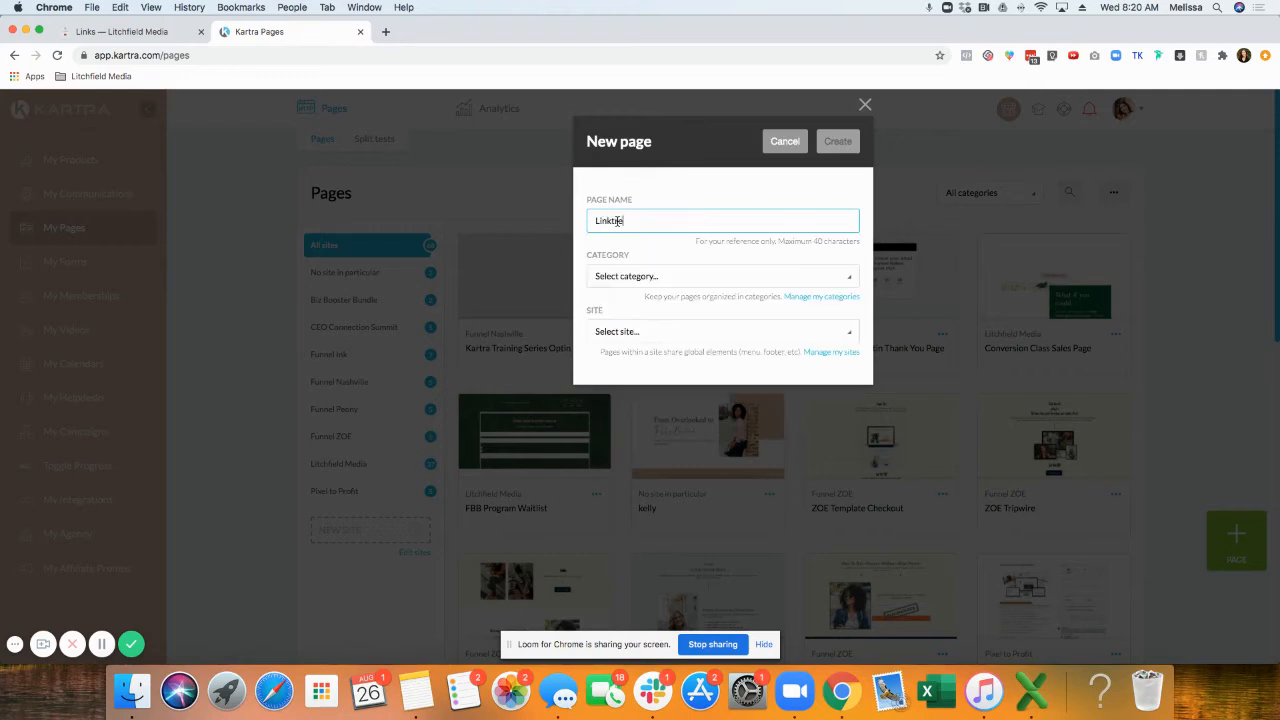
click(646, 280)
click(635, 325)
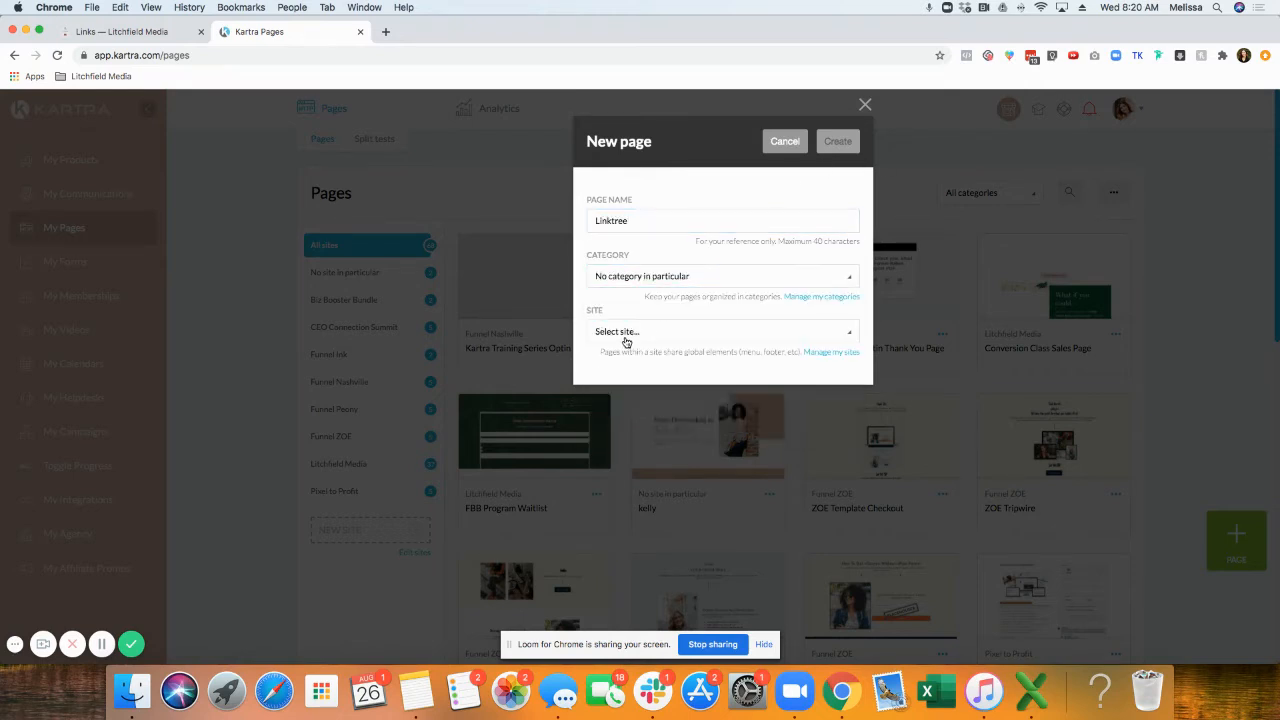
click(634, 331)
click(620, 378)
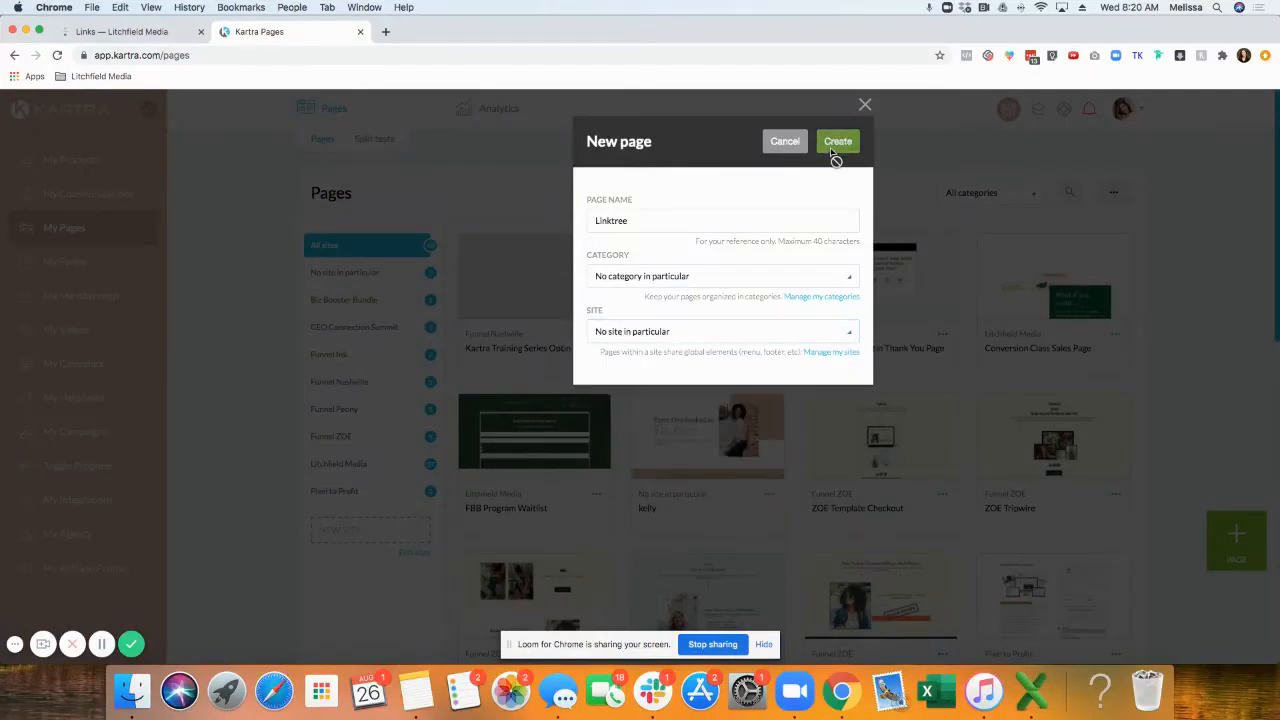
click(834, 150)
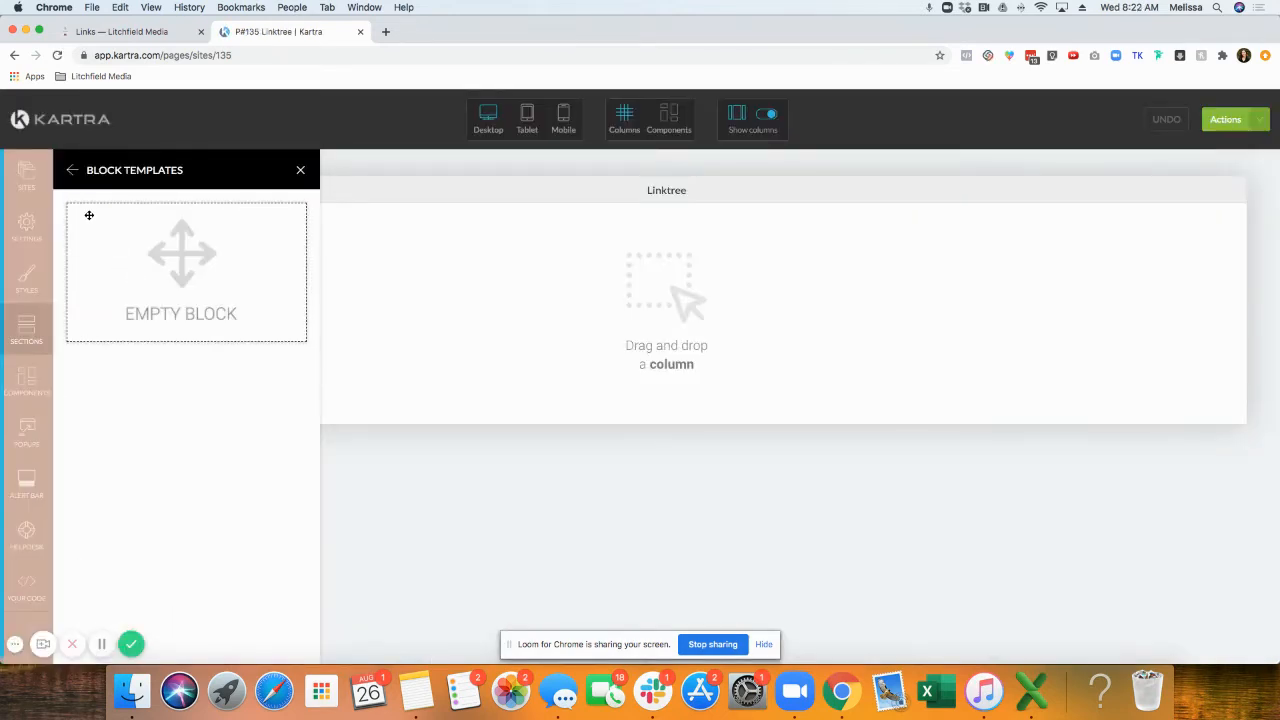
Step: Place a centered 50% column in the empty section of the Linktree page
click(72, 170)
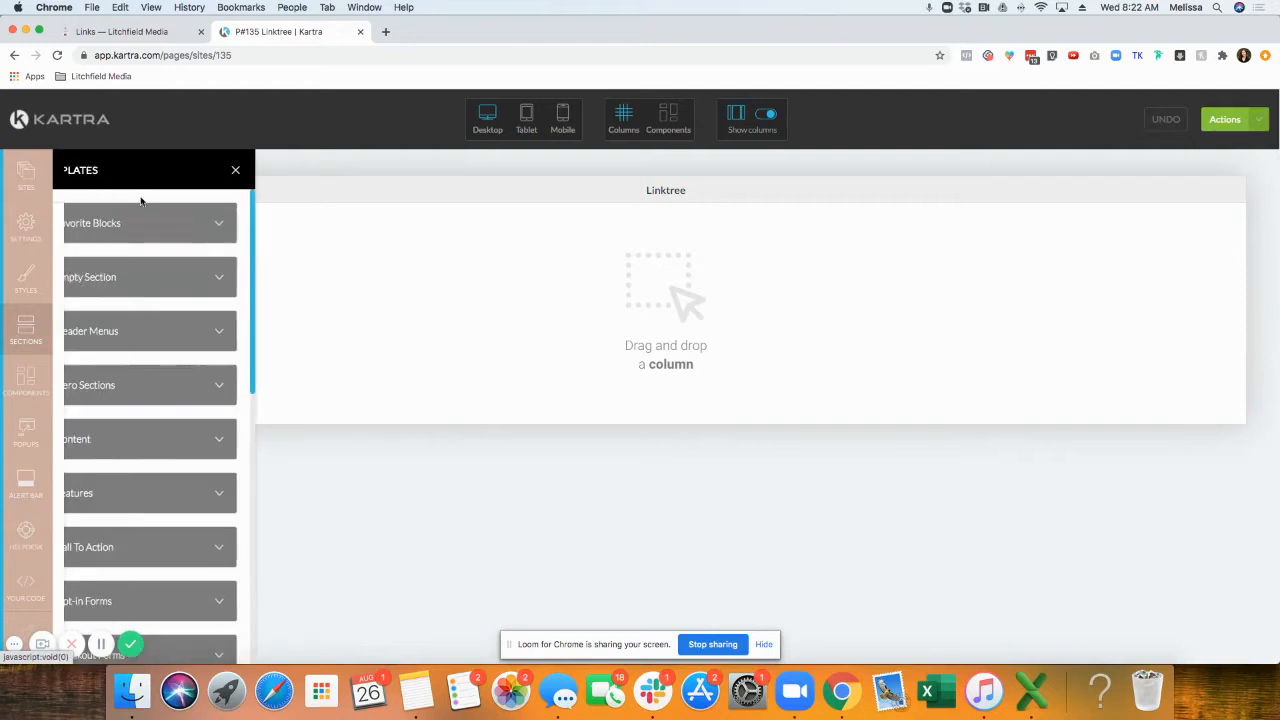
click(116, 290)
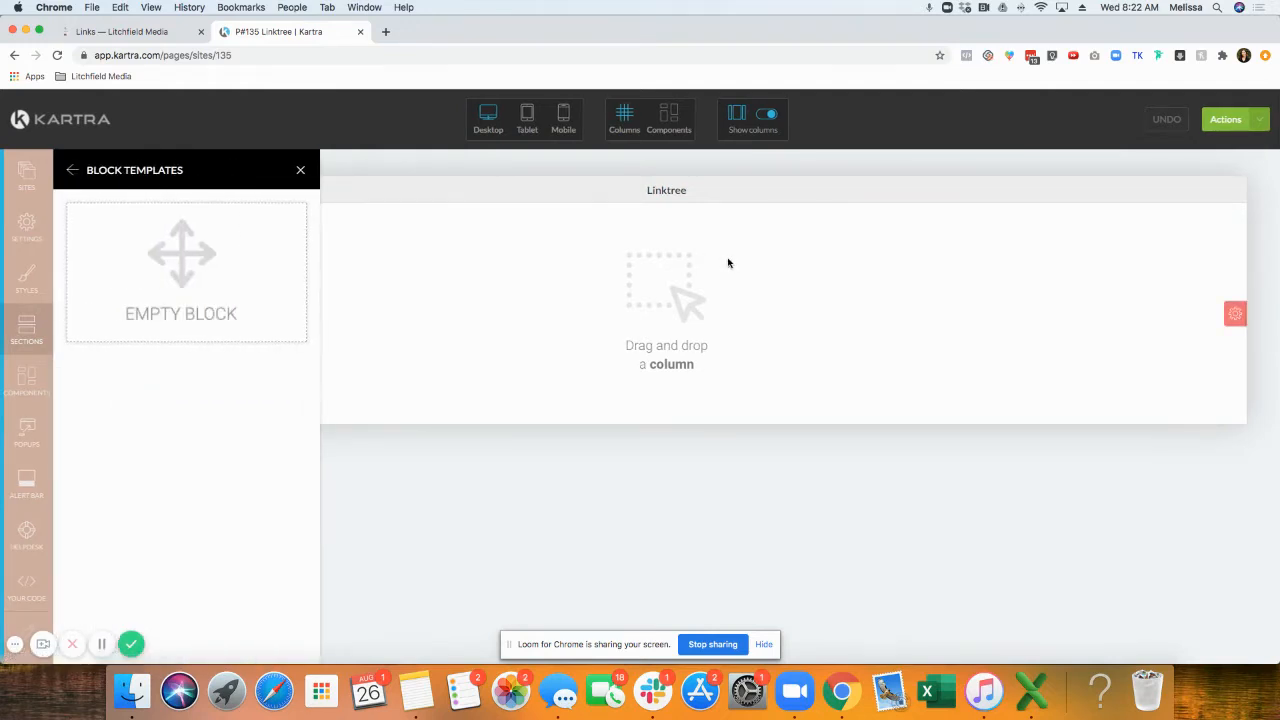
click(72, 172)
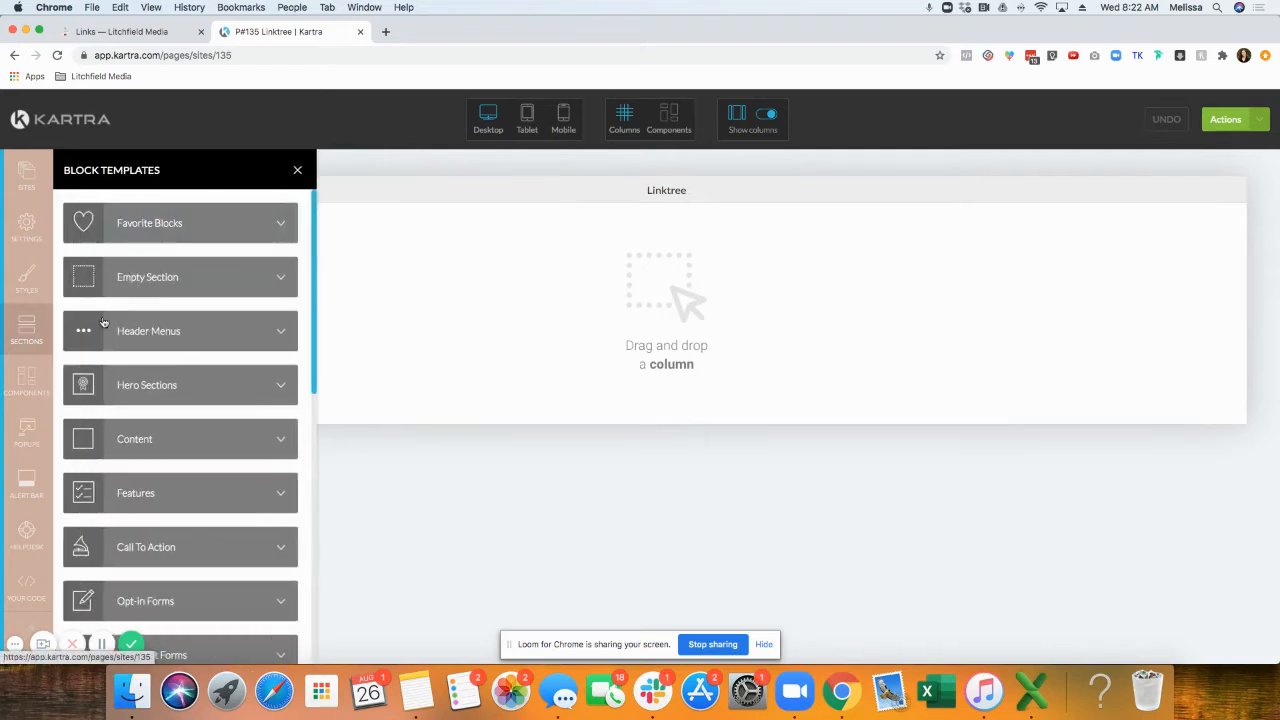
click(18, 382)
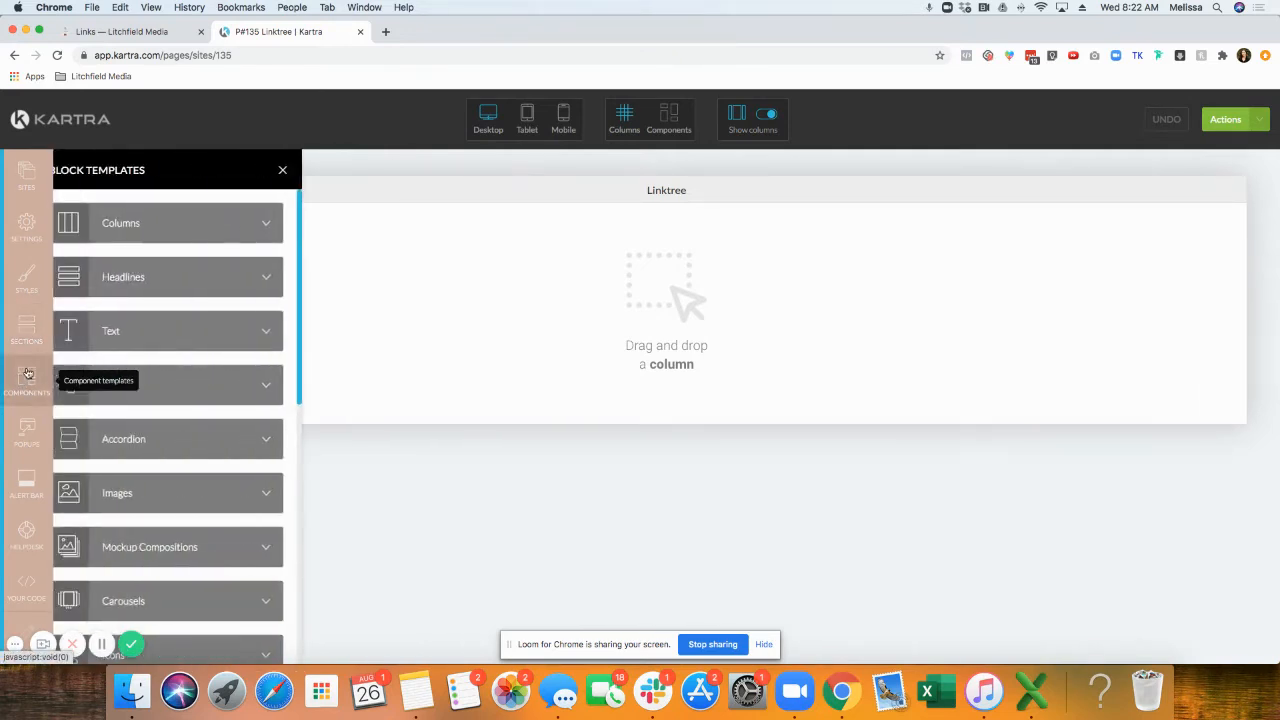
click(112, 218)
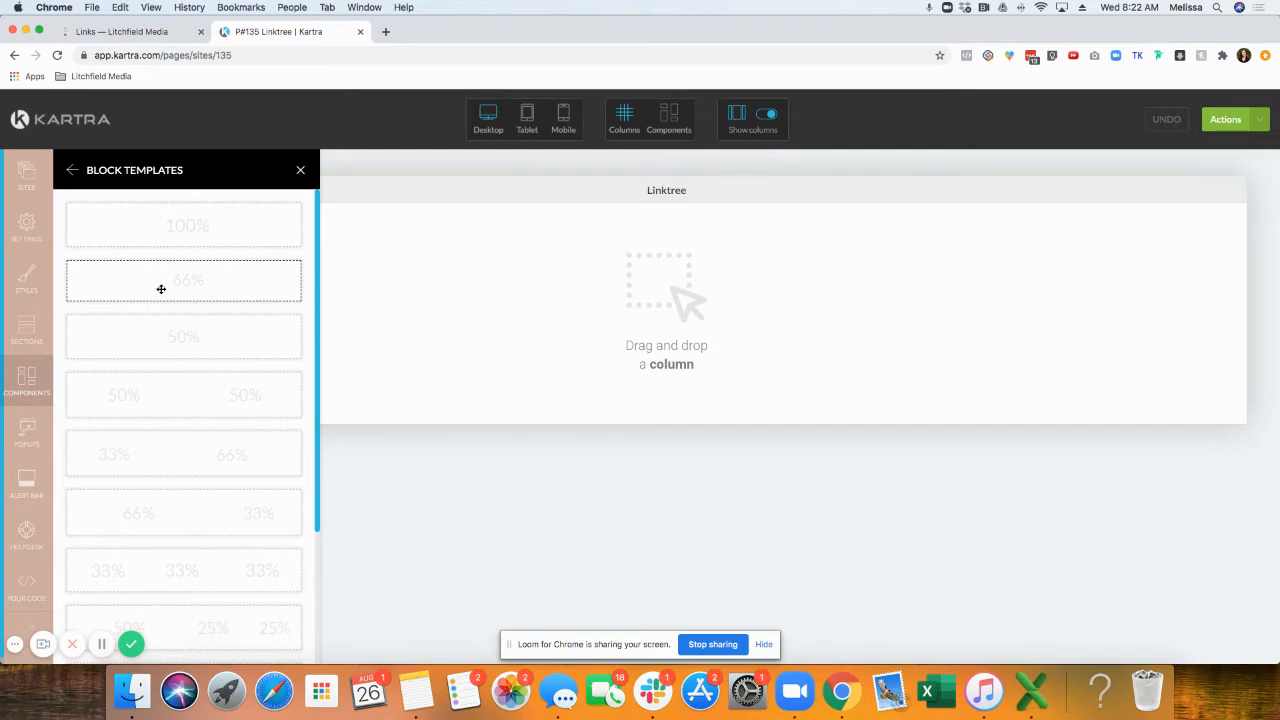
drag(161, 289, 640, 231)
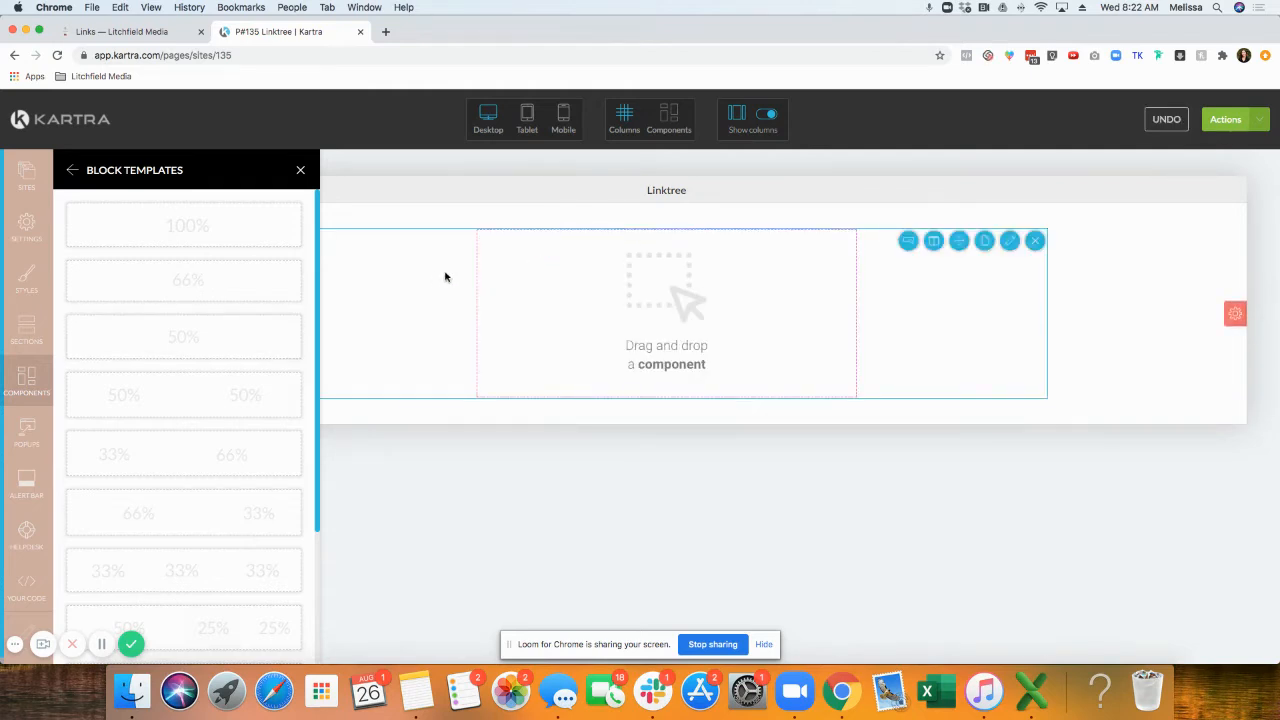
Step: Switch to component editing and insert a text component into the empty column
click(669, 130)
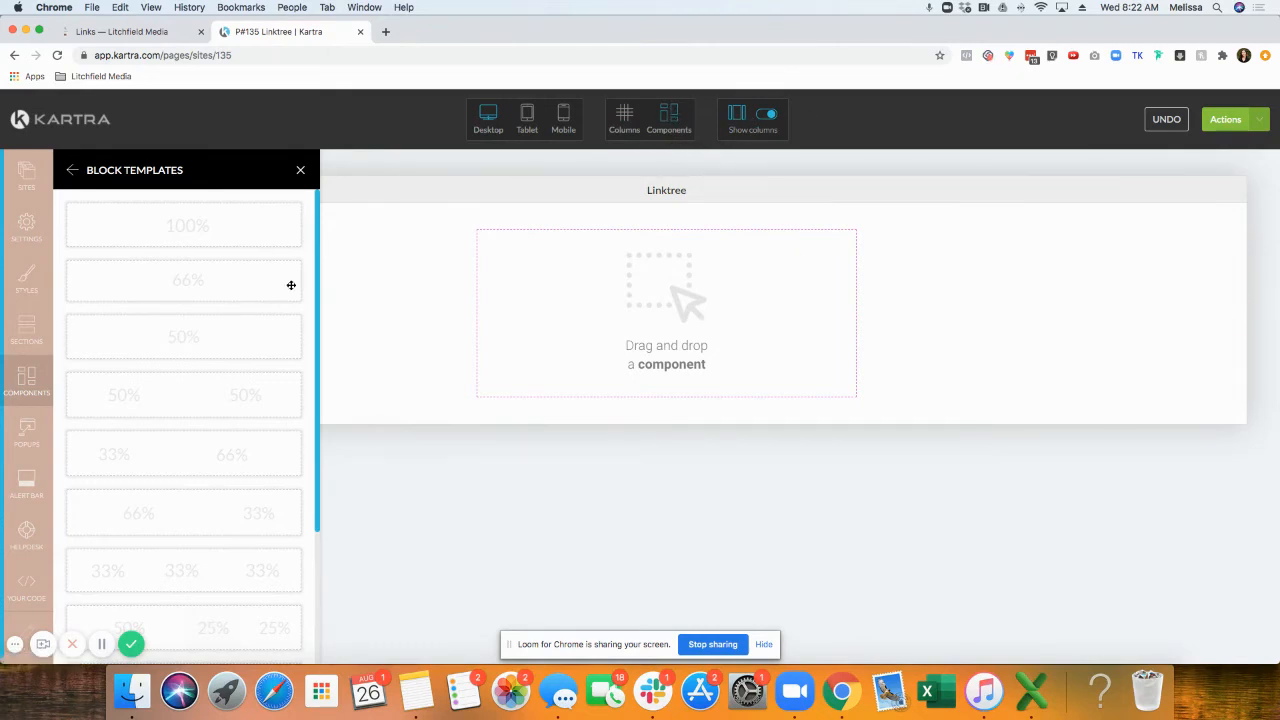
click(73, 176)
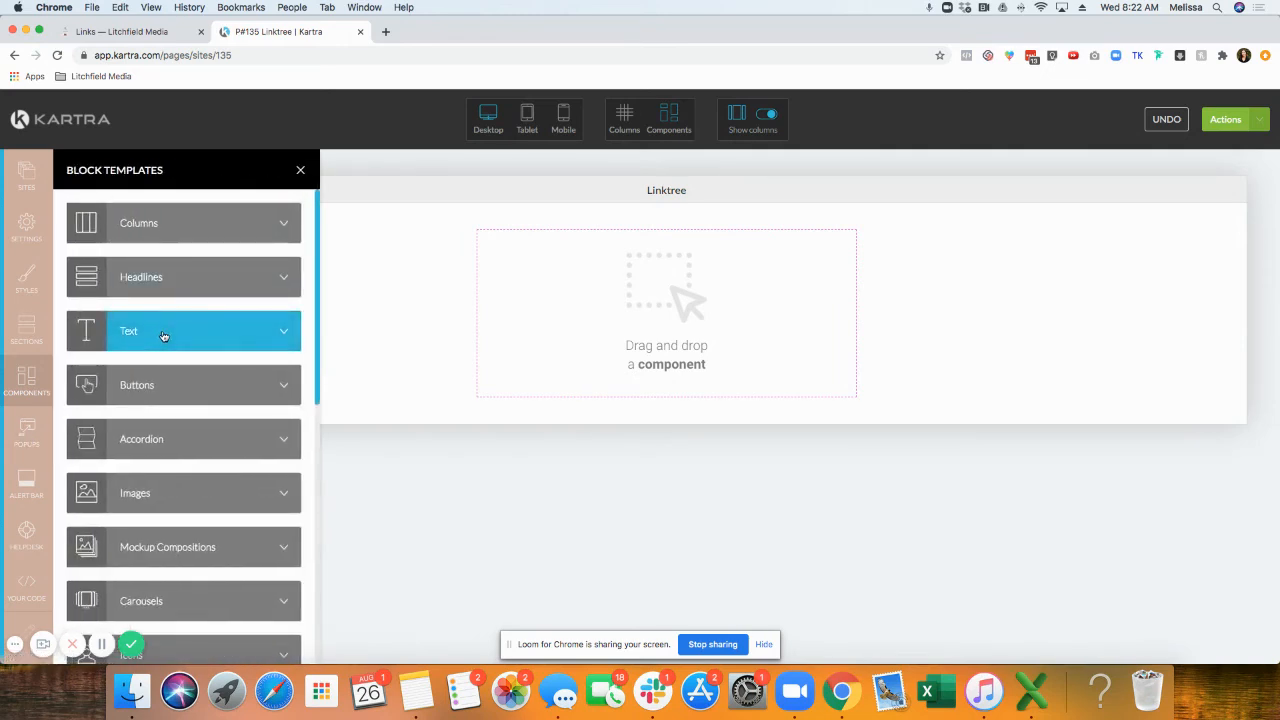
scroll(164, 336, down, 5)
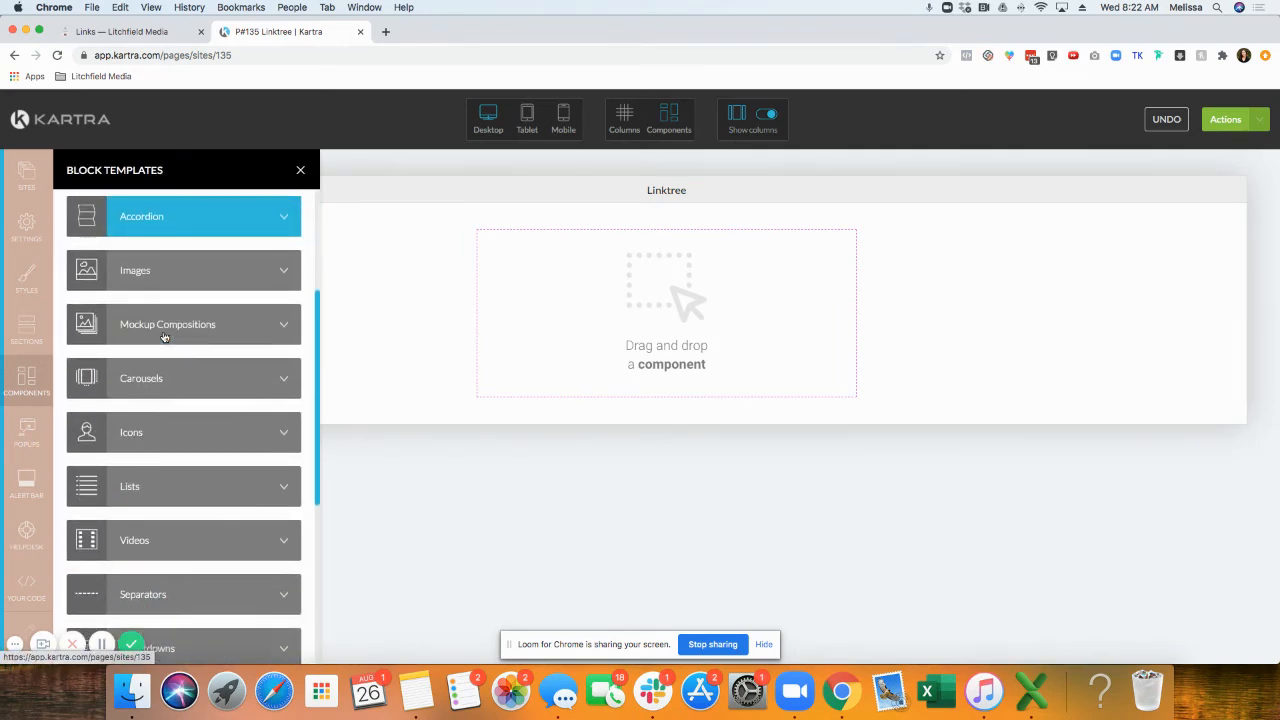
scroll(164, 336, down, 8)
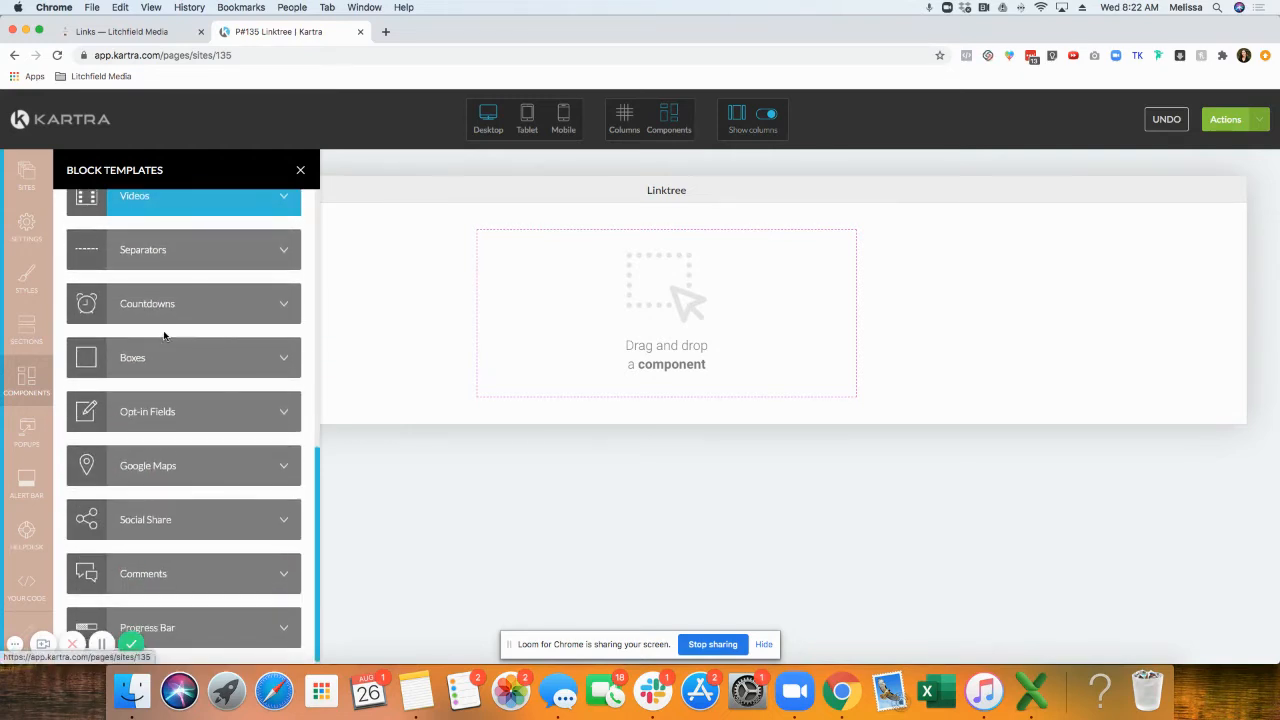
scroll(164, 336, up, 12)
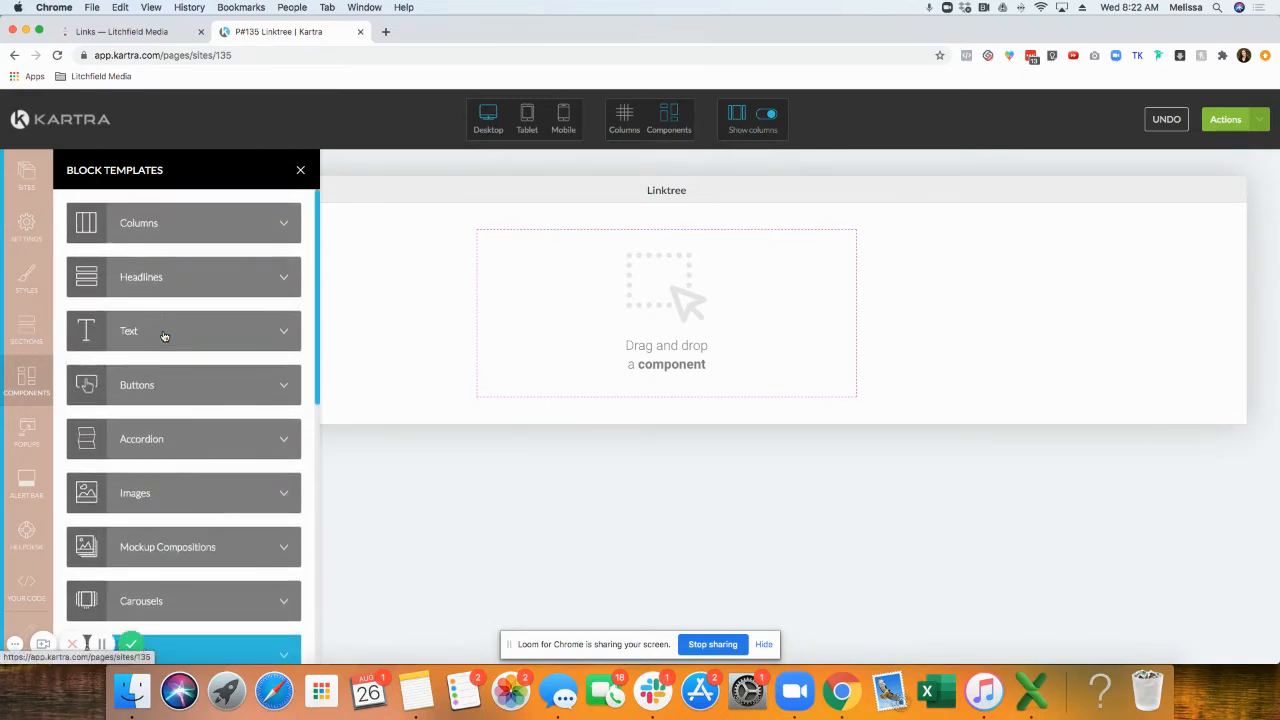
click(164, 336)
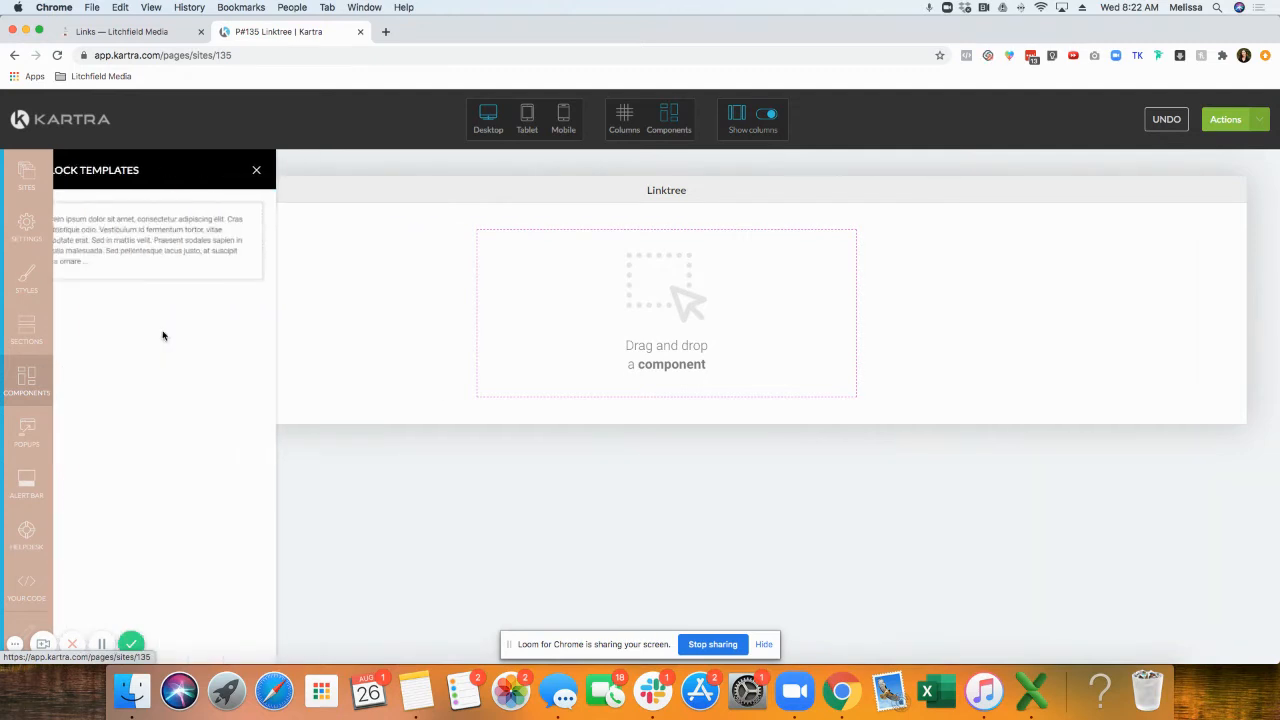
drag(206, 234, 558, 236)
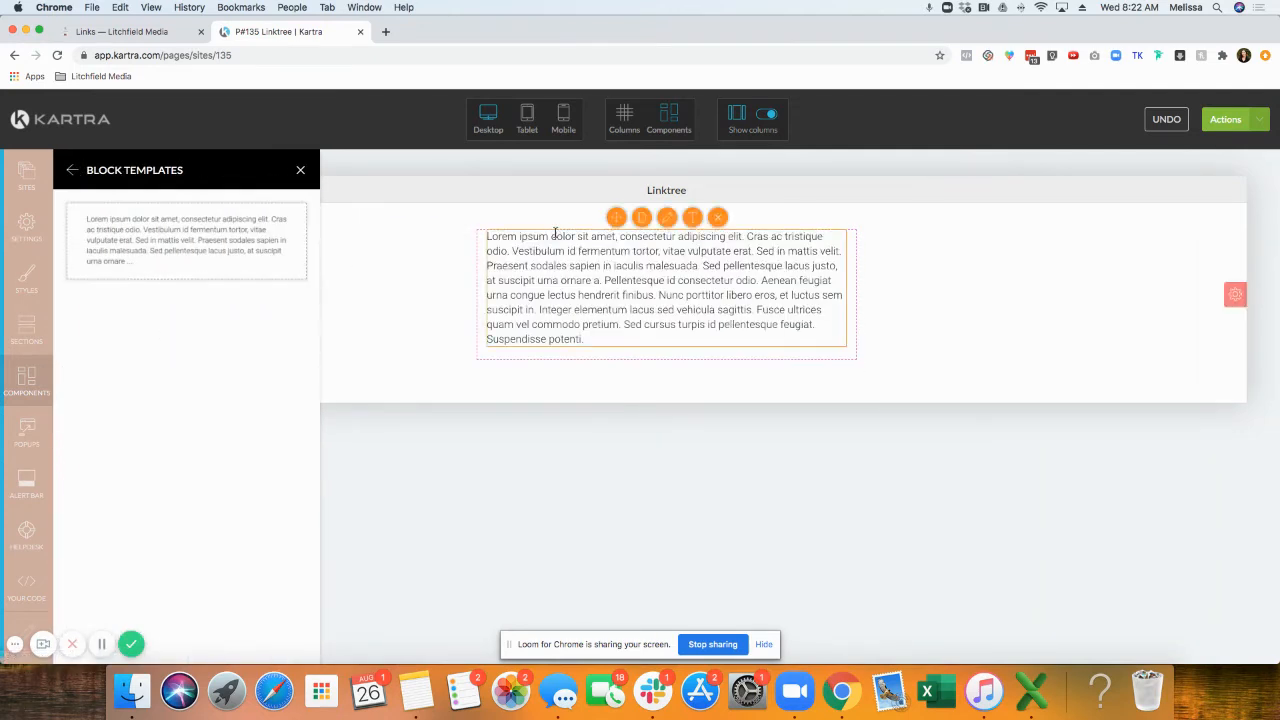
Step: Replace the placeholder paragraph with the text Litchfield Media and center it
click(696, 231)
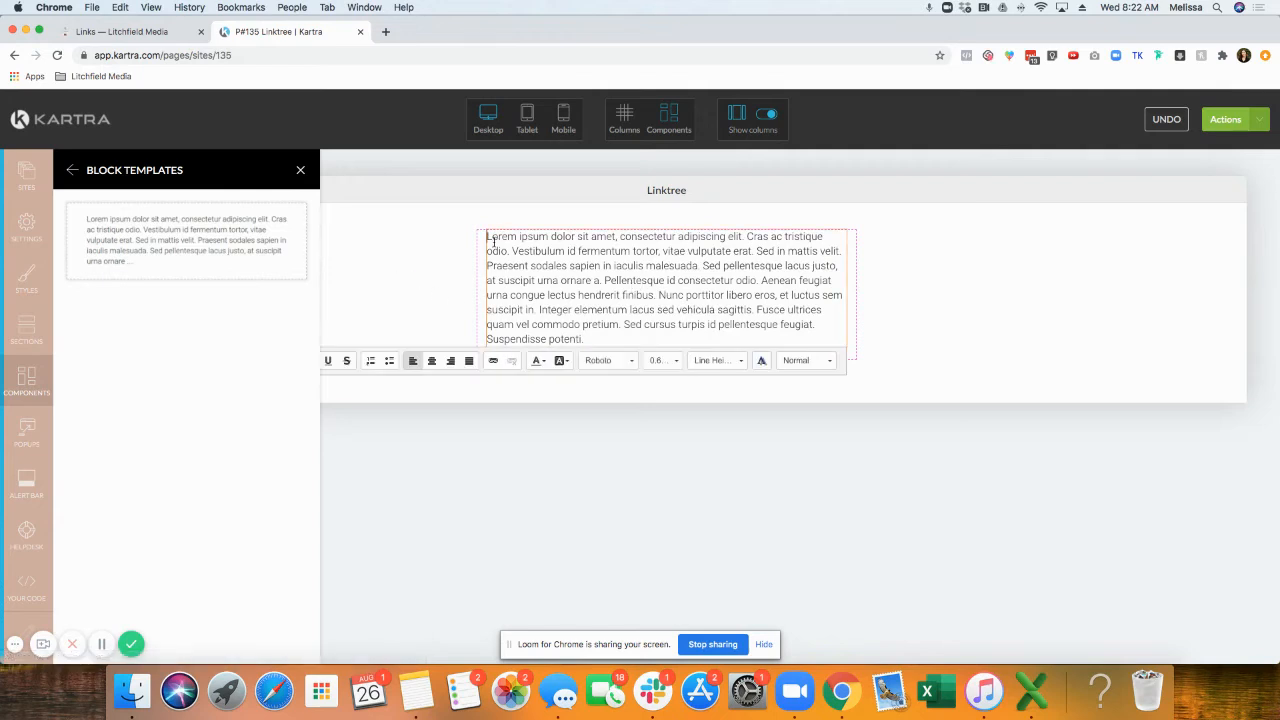
drag(489, 238, 640, 356)
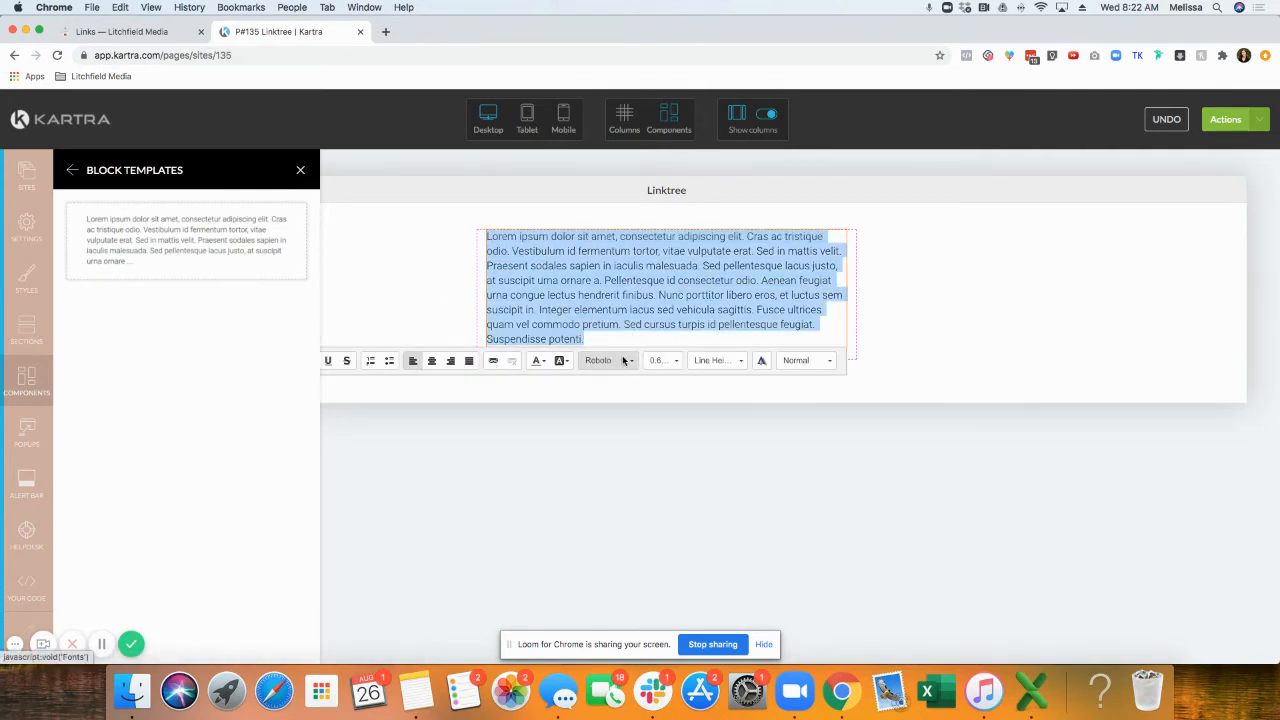
key(BackSpace)
text(Litchfield Media)
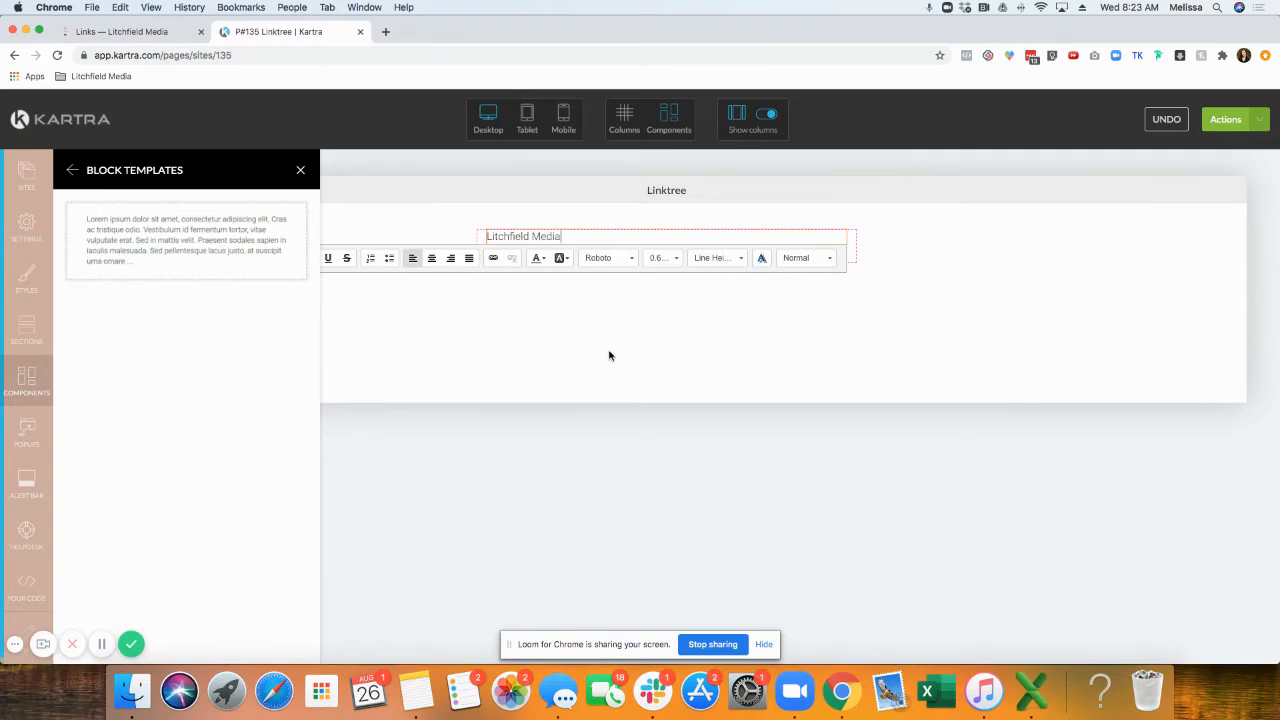
click(432, 258)
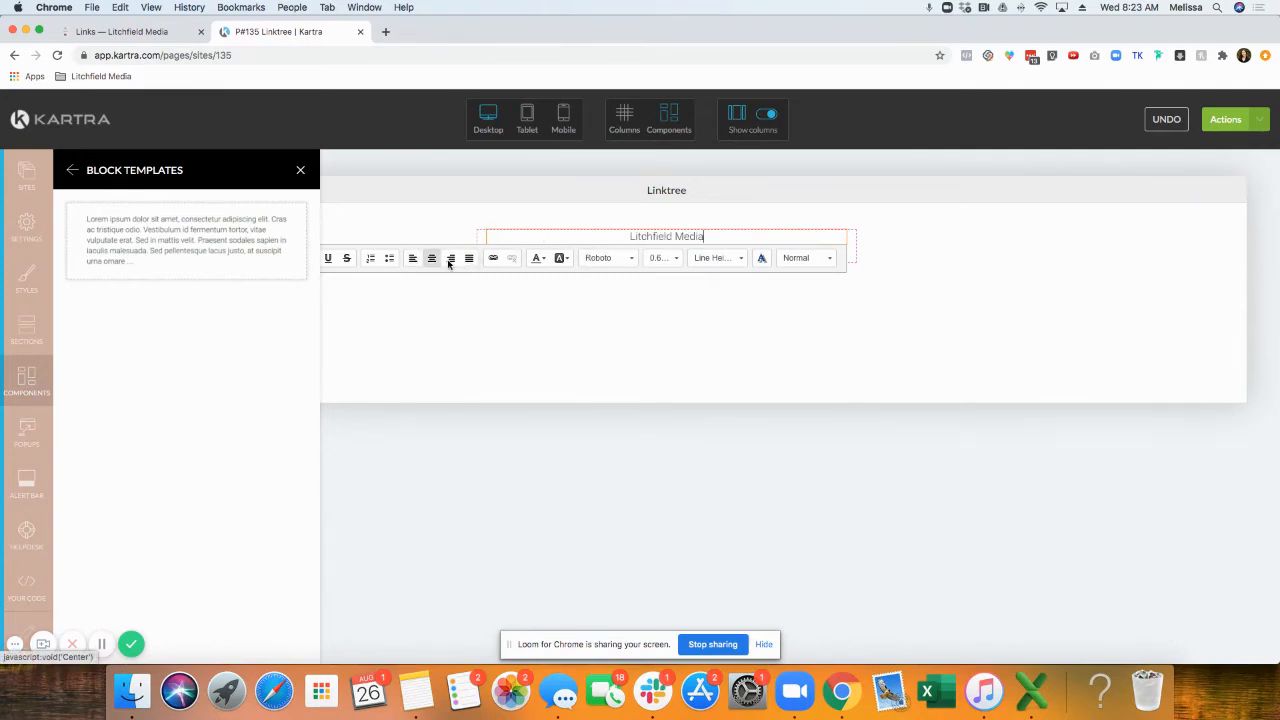
Step: Try to enlarge the Litchfield Media text to a font size of 2.33rem
click(657, 259)
scroll(665, 265, down, 6)
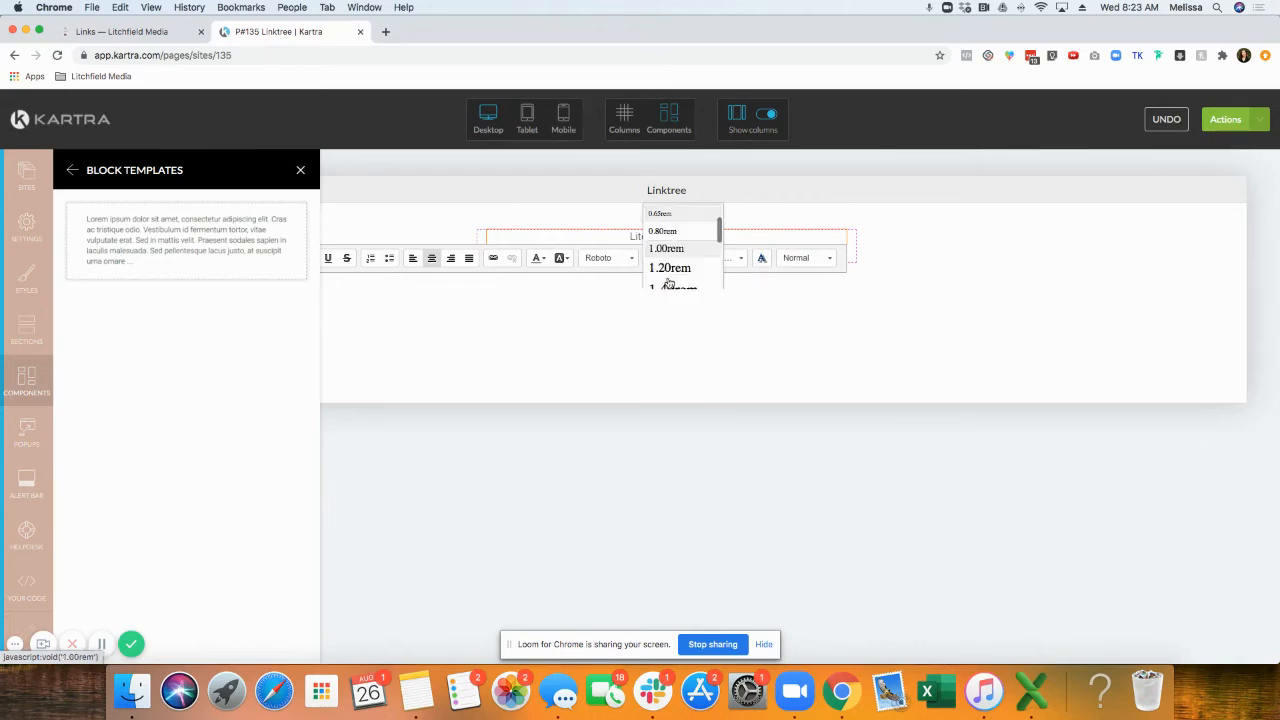
click(667, 268)
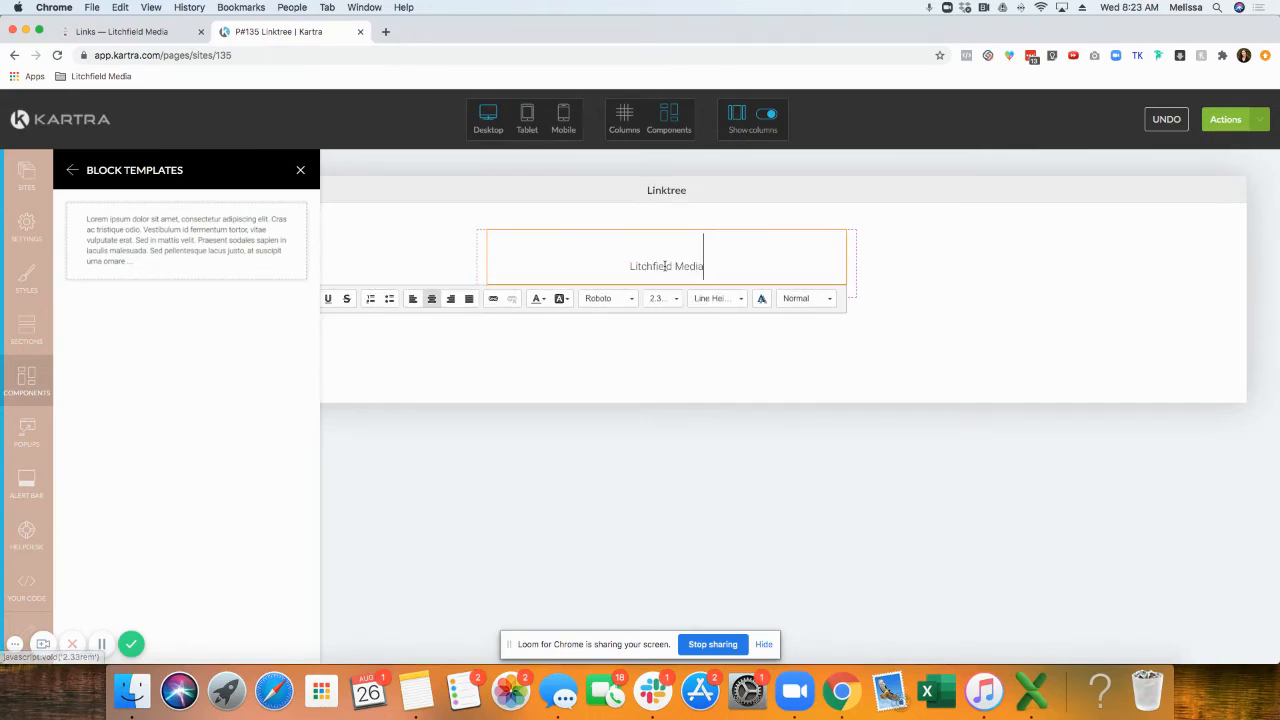
drag(615, 268, 718, 264)
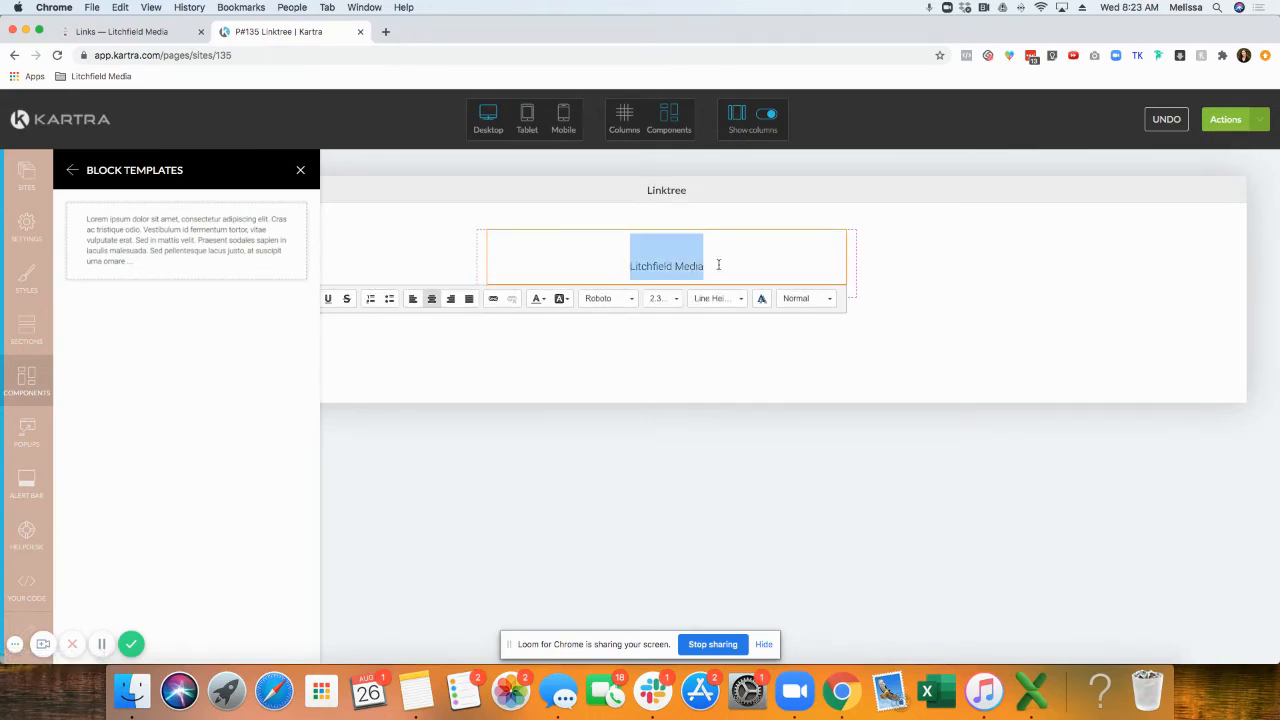
click(657, 301)
click(586, 301)
click(585, 301)
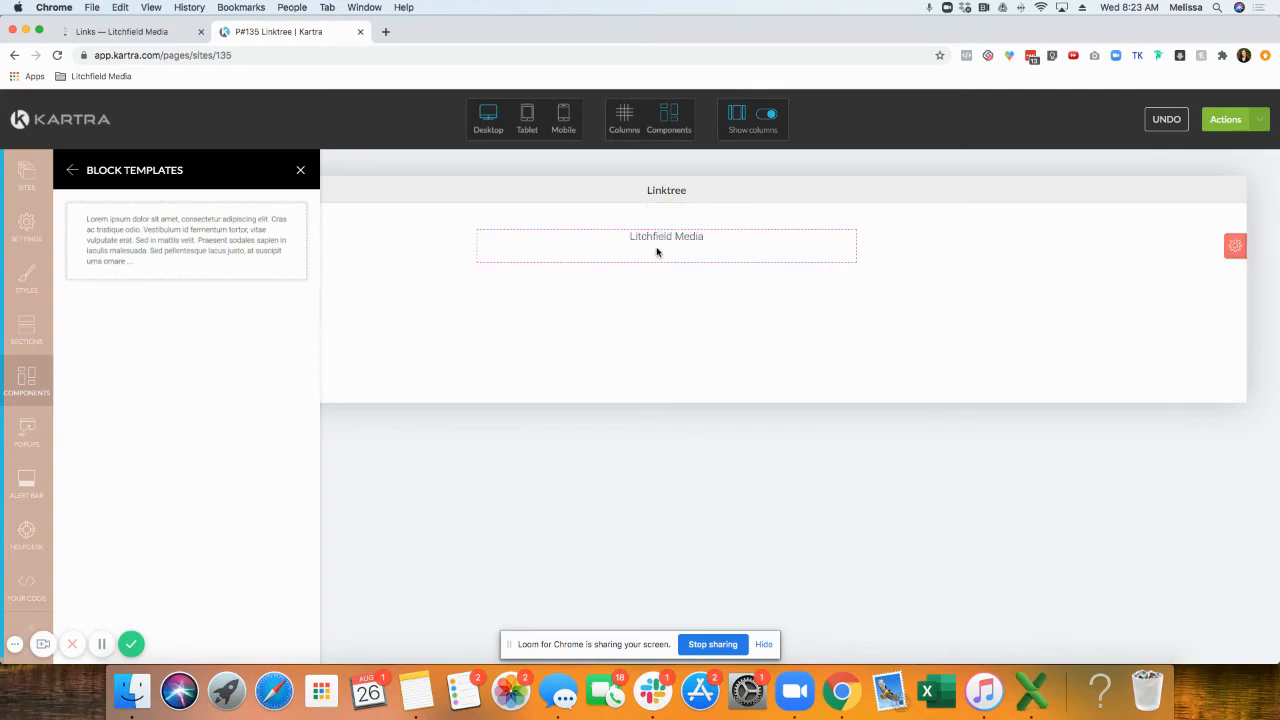
Step: Enlarge the whole Litchfield Media text to about 2.6rem and change its font to Muli
triple_click(693, 237)
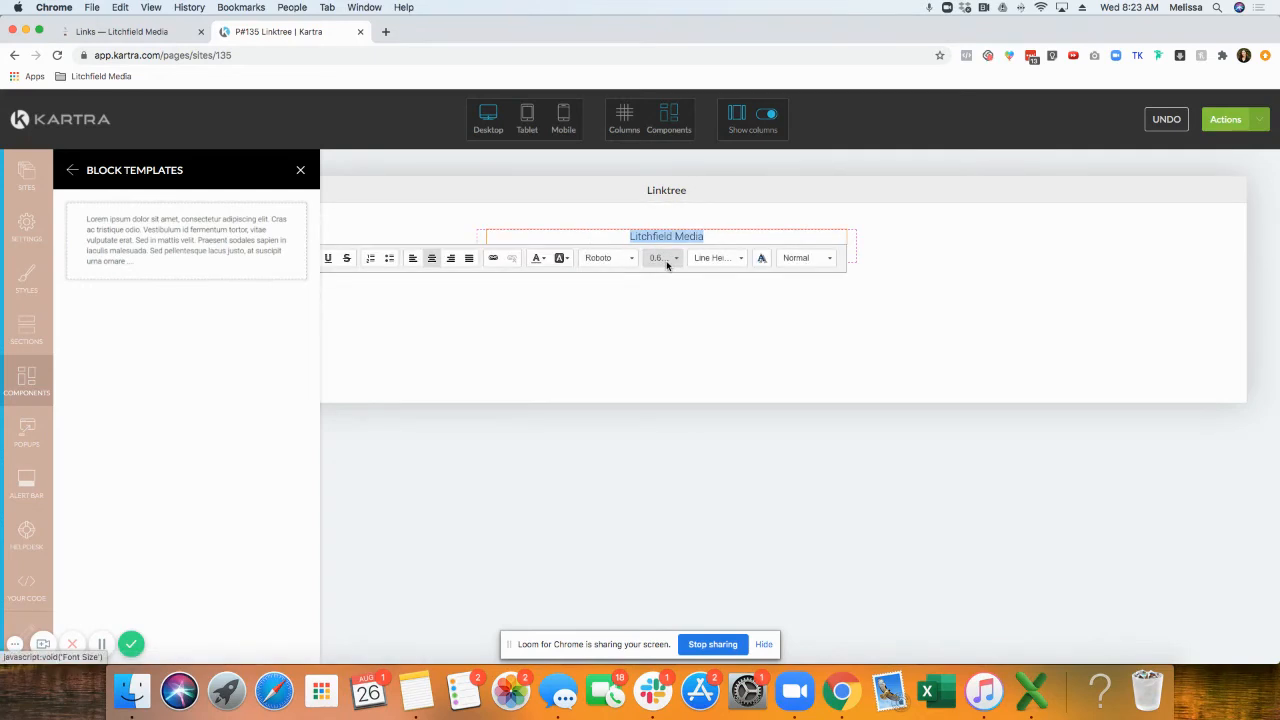
click(660, 258)
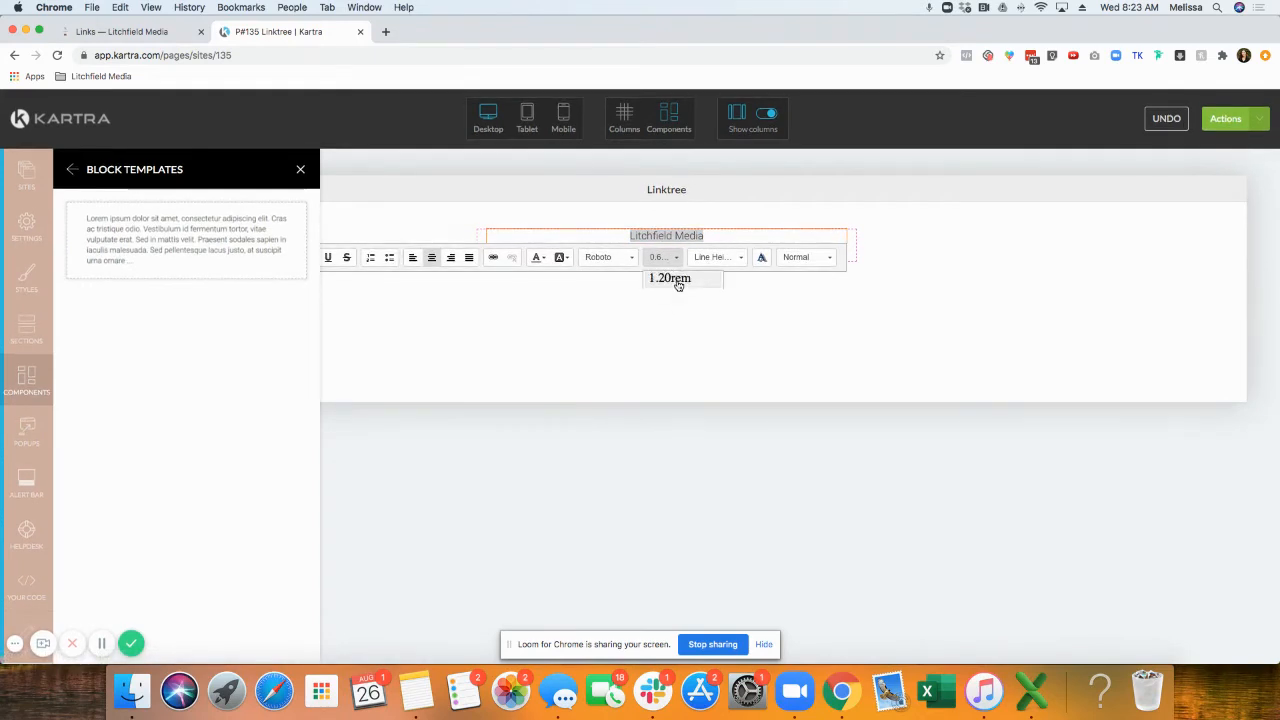
scroll(678, 286, down, 5)
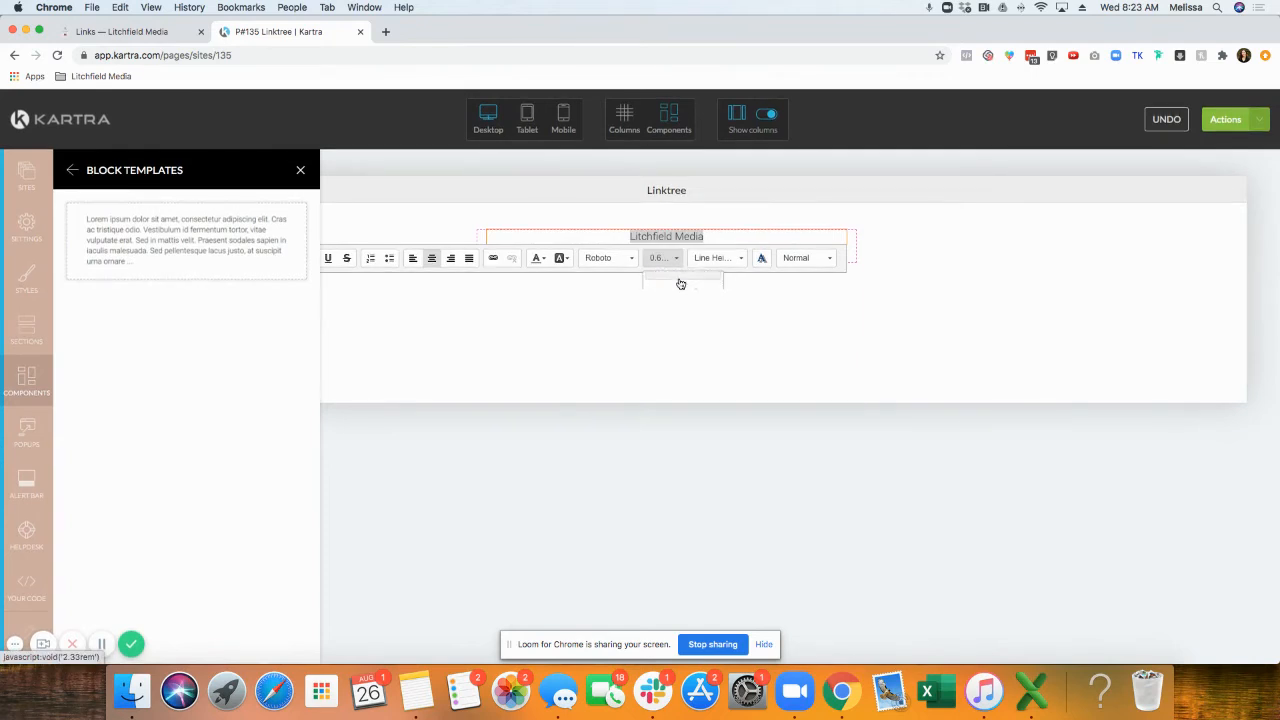
click(678, 288)
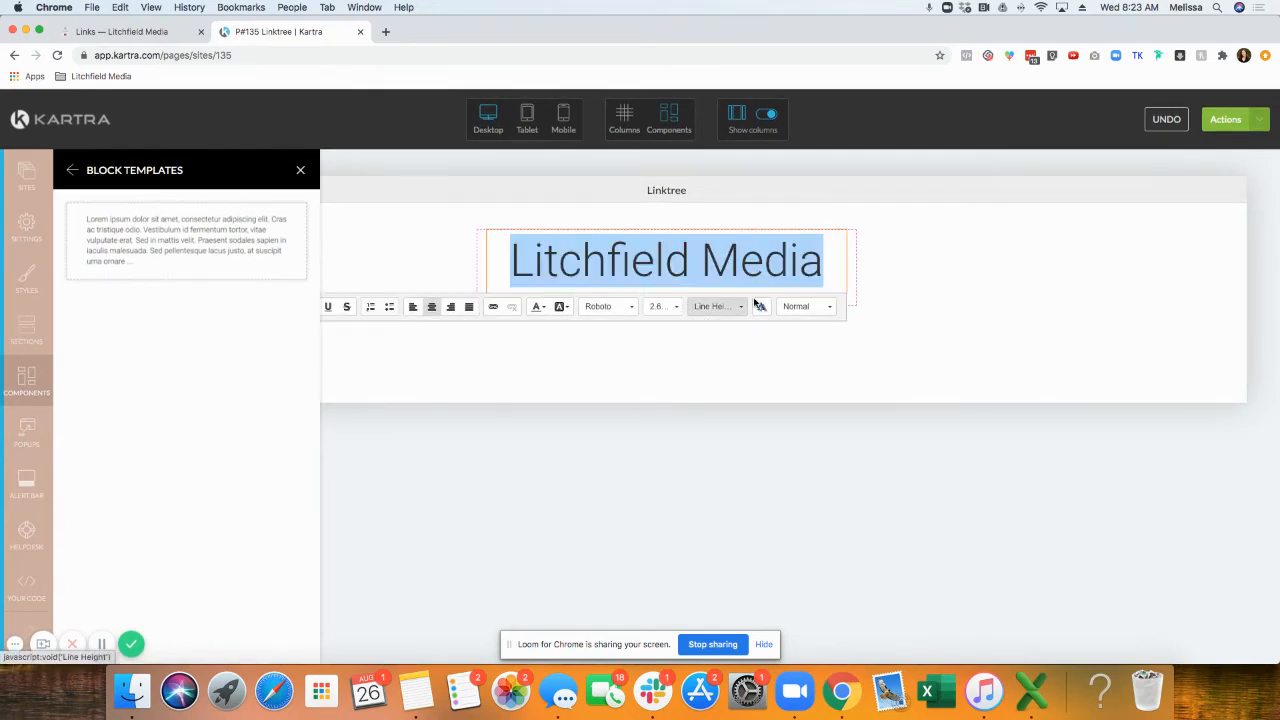
click(613, 308)
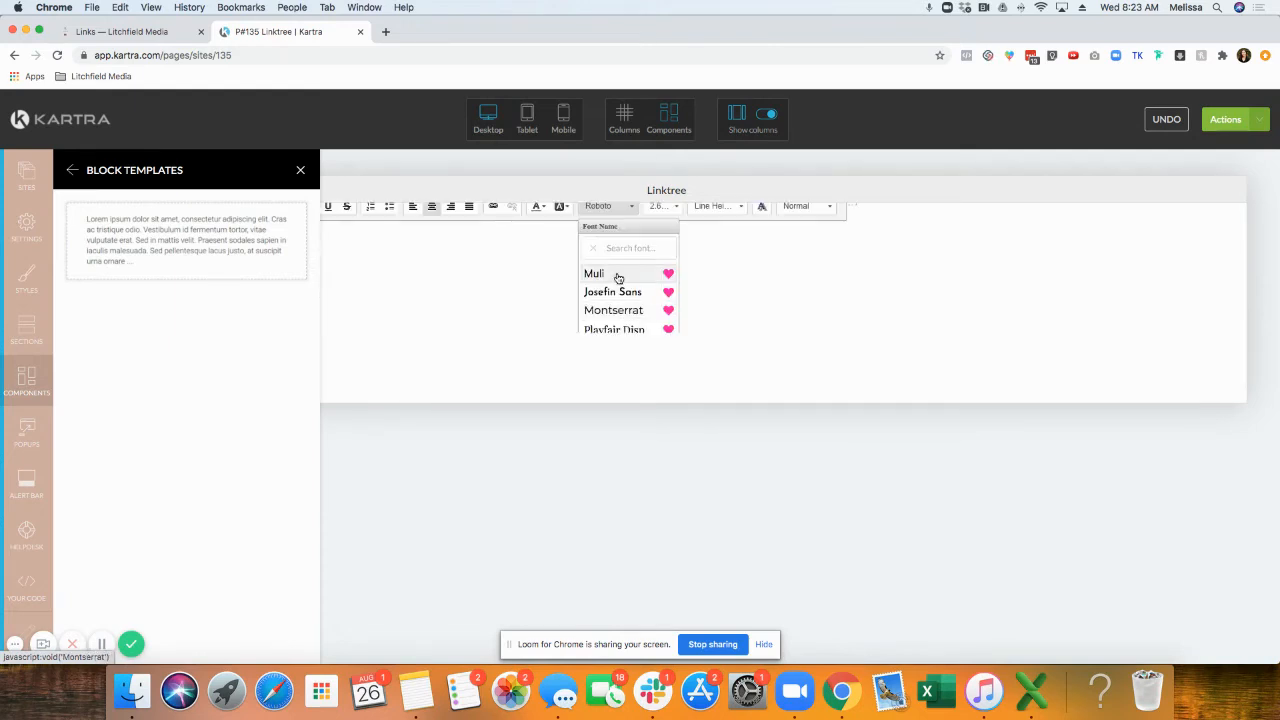
click(617, 281)
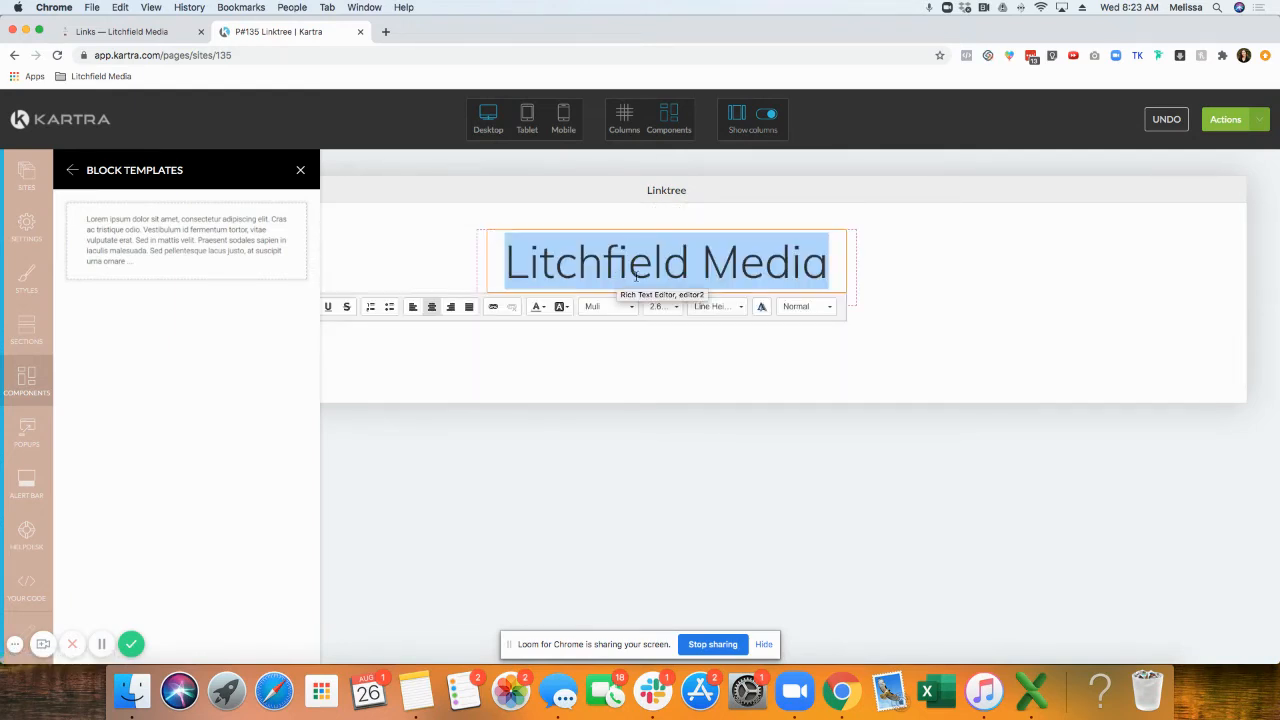
click(1005, 277)
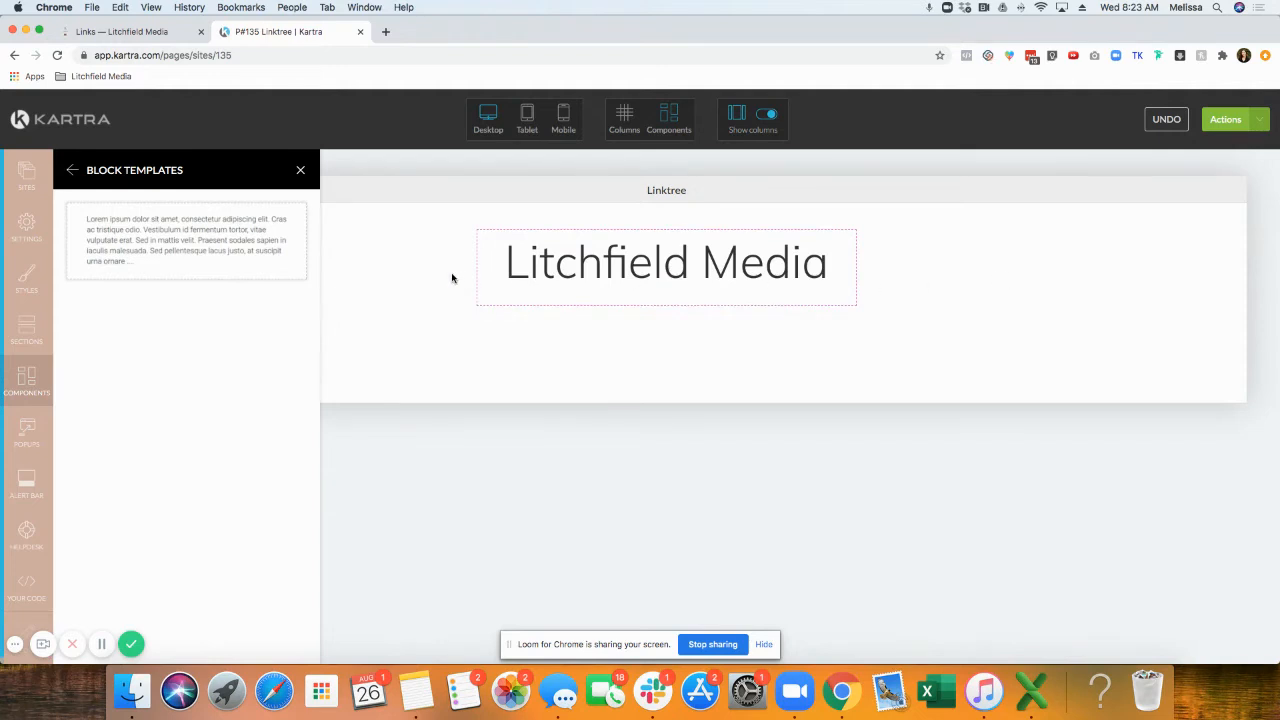
Step: Insert the solid squared button component directly beneath the Litchfield Media heading
click(491, 265)
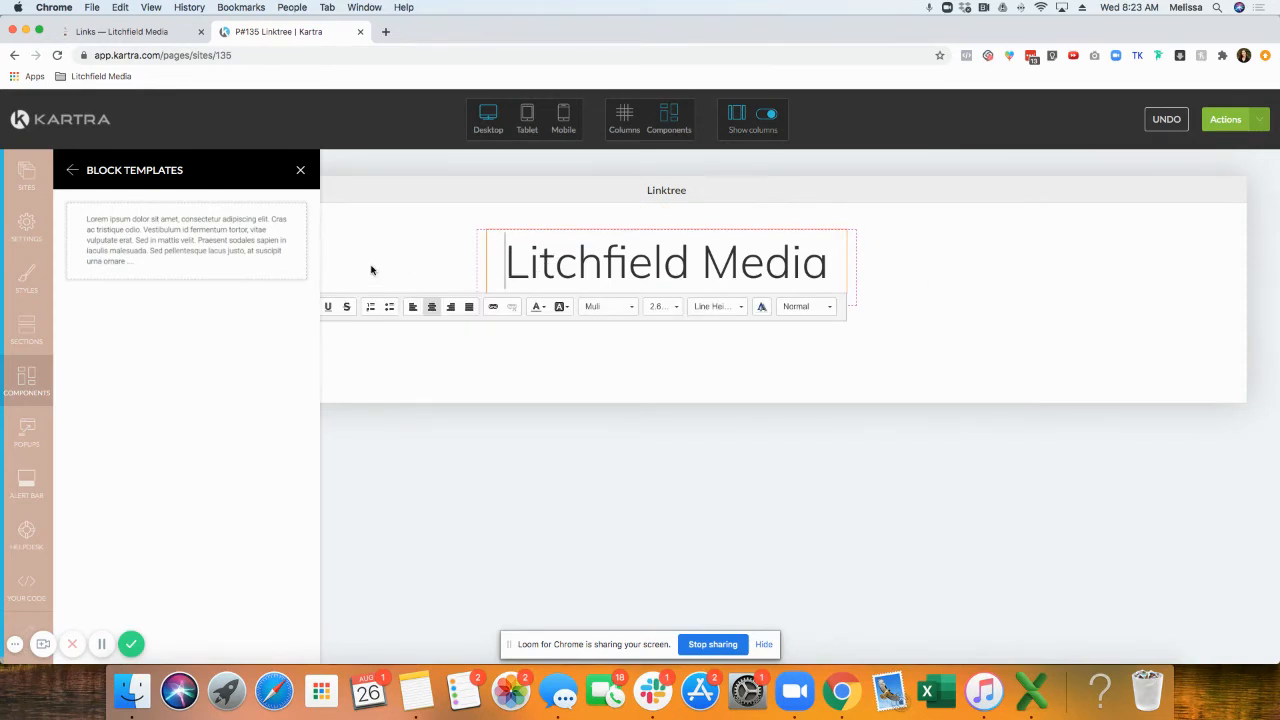
click(80, 172)
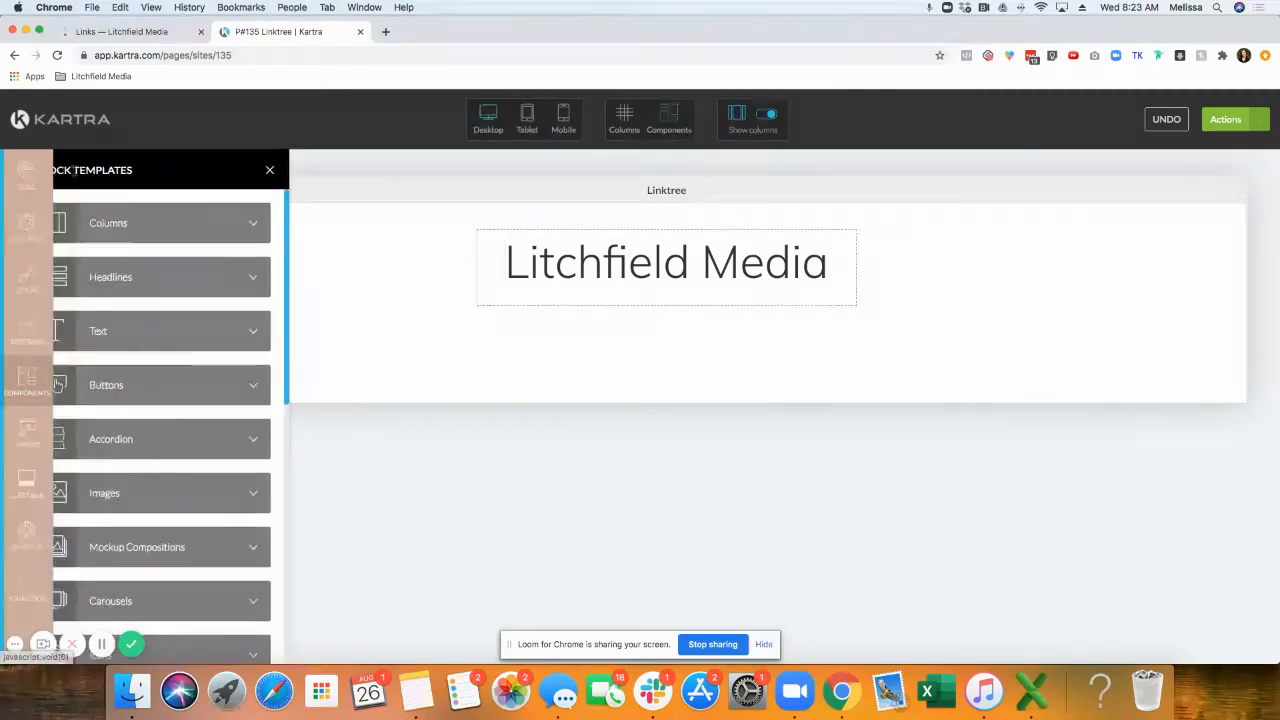
scroll(120, 430, down, 10)
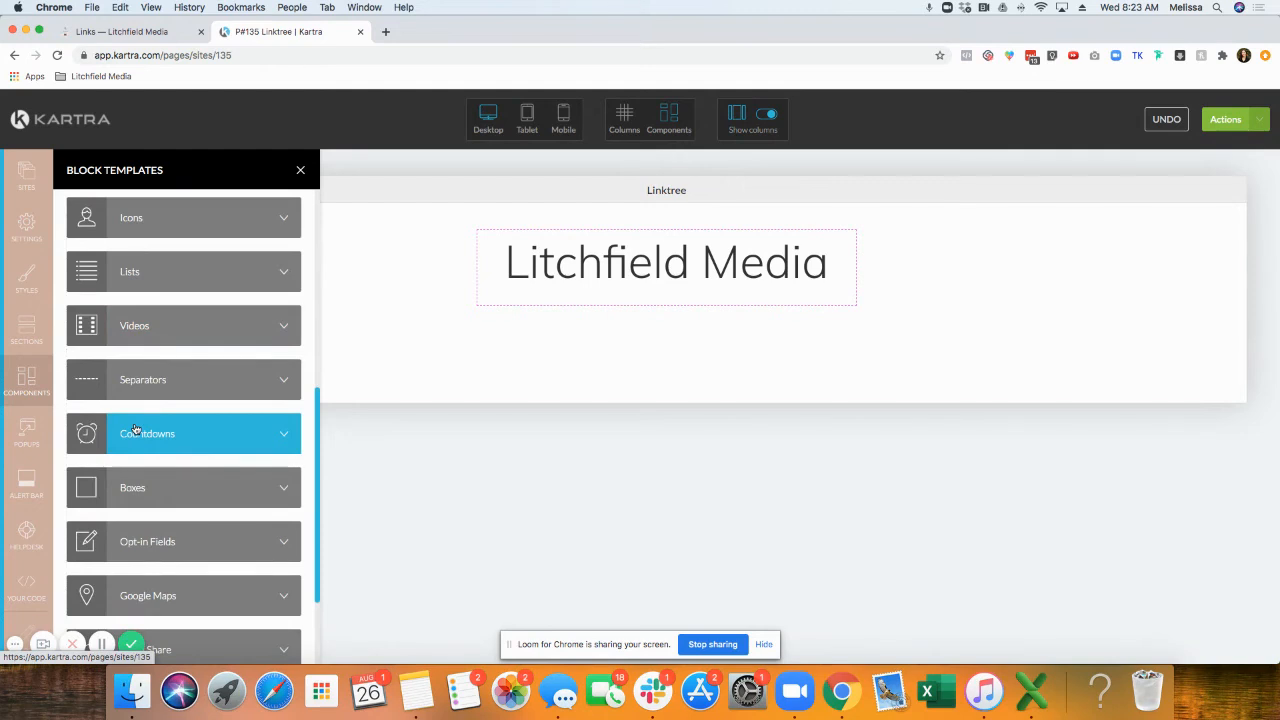
scroll(136, 429, down, 3)
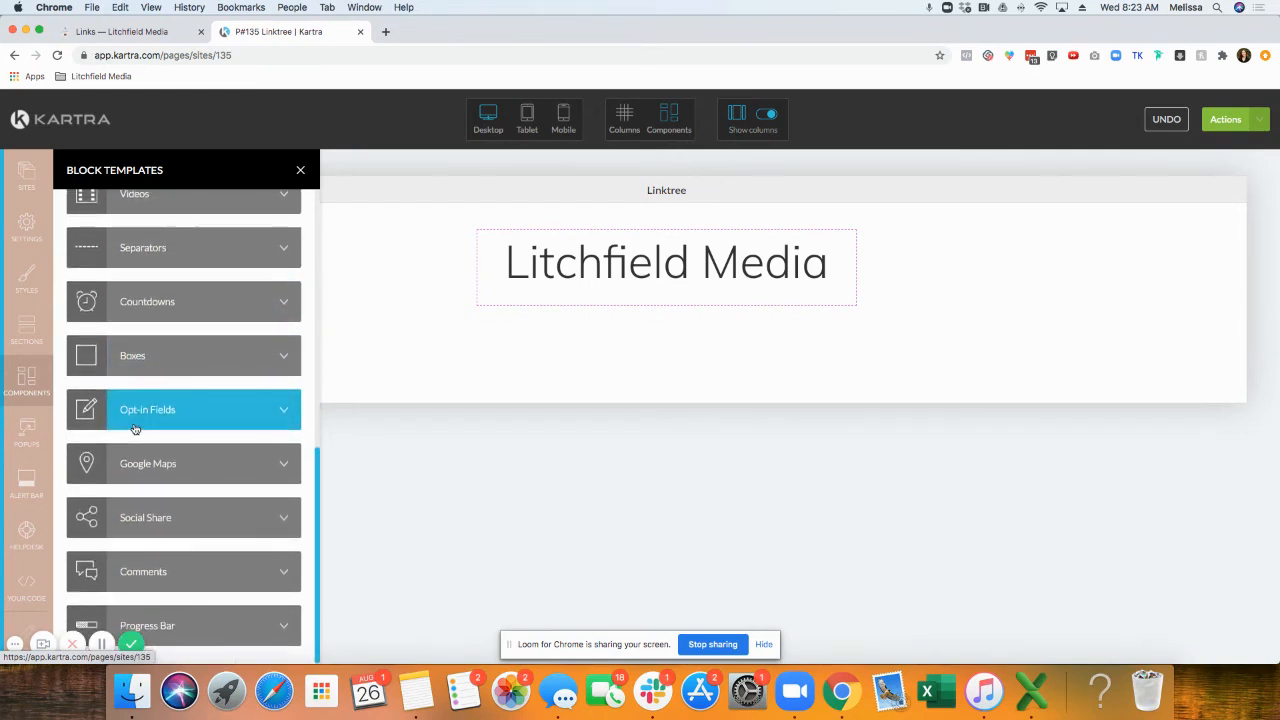
scroll(136, 428, up, 8)
scroll(136, 428, up, 3)
click(154, 368)
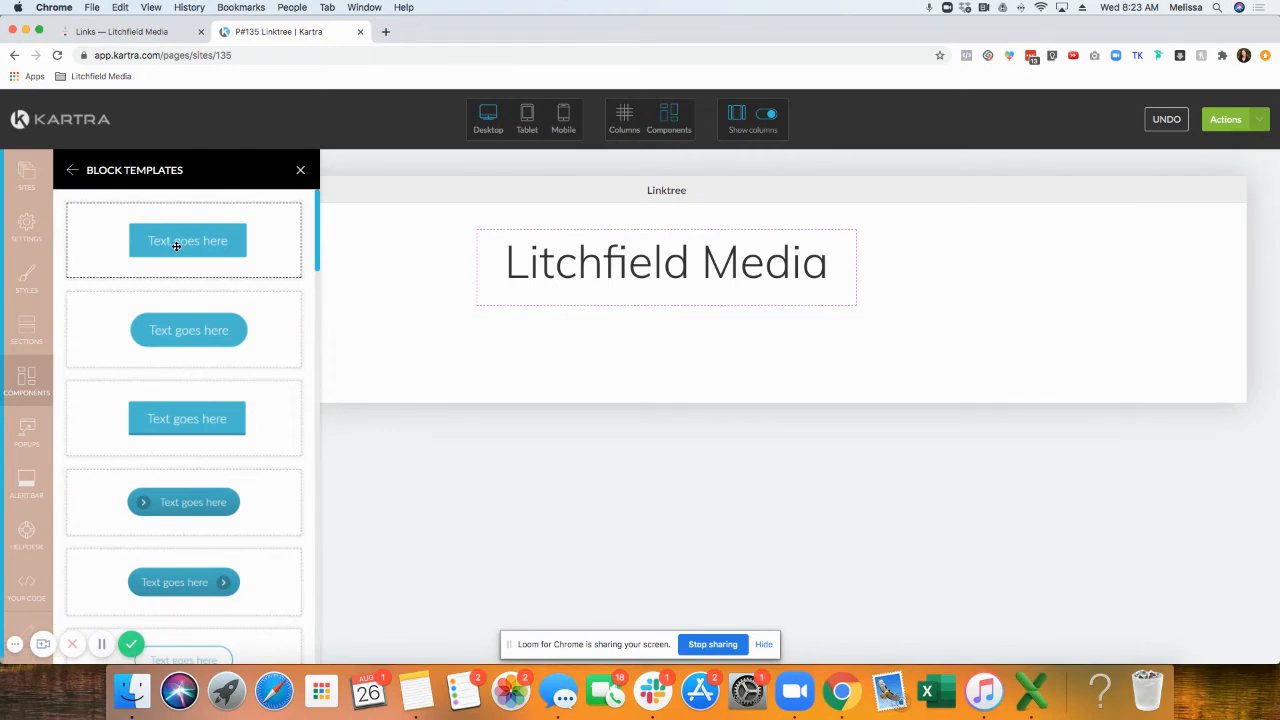
drag(176, 247, 636, 298)
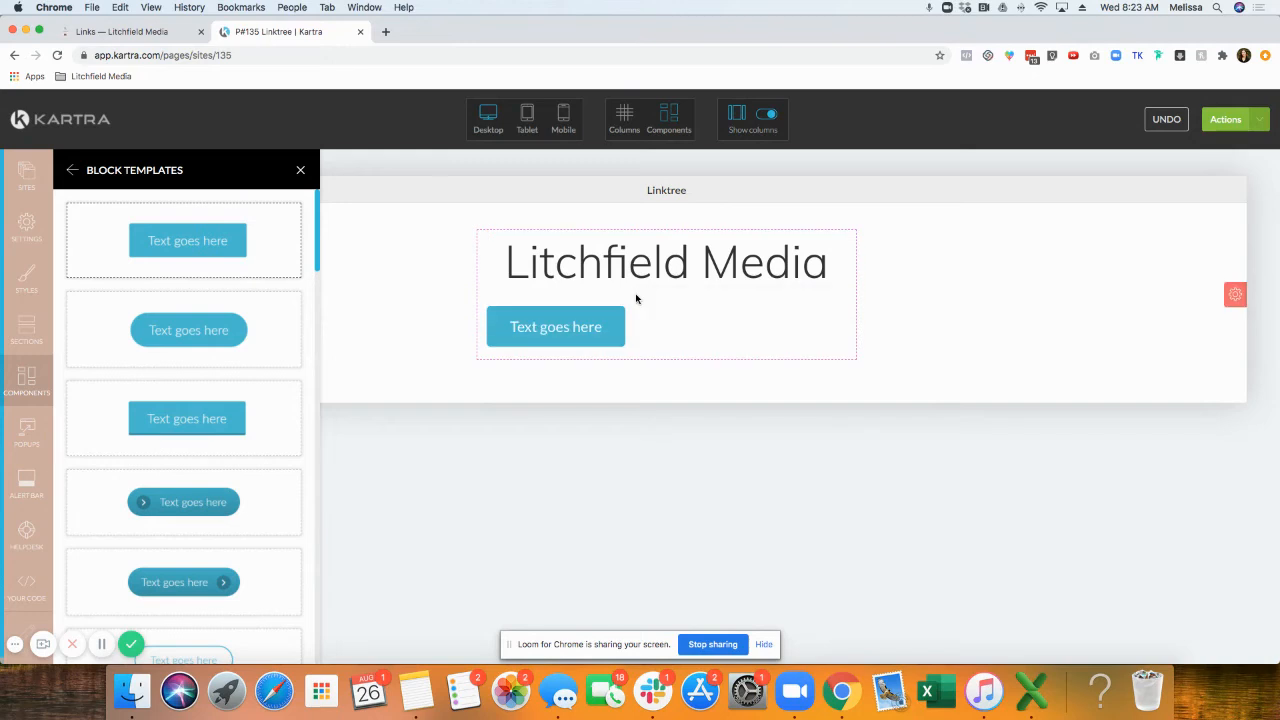
Step: Set the new button to Full size, center alignment and the dark green background from the Litchfield Media palette
mouse_move(575, 327)
click(567, 295)
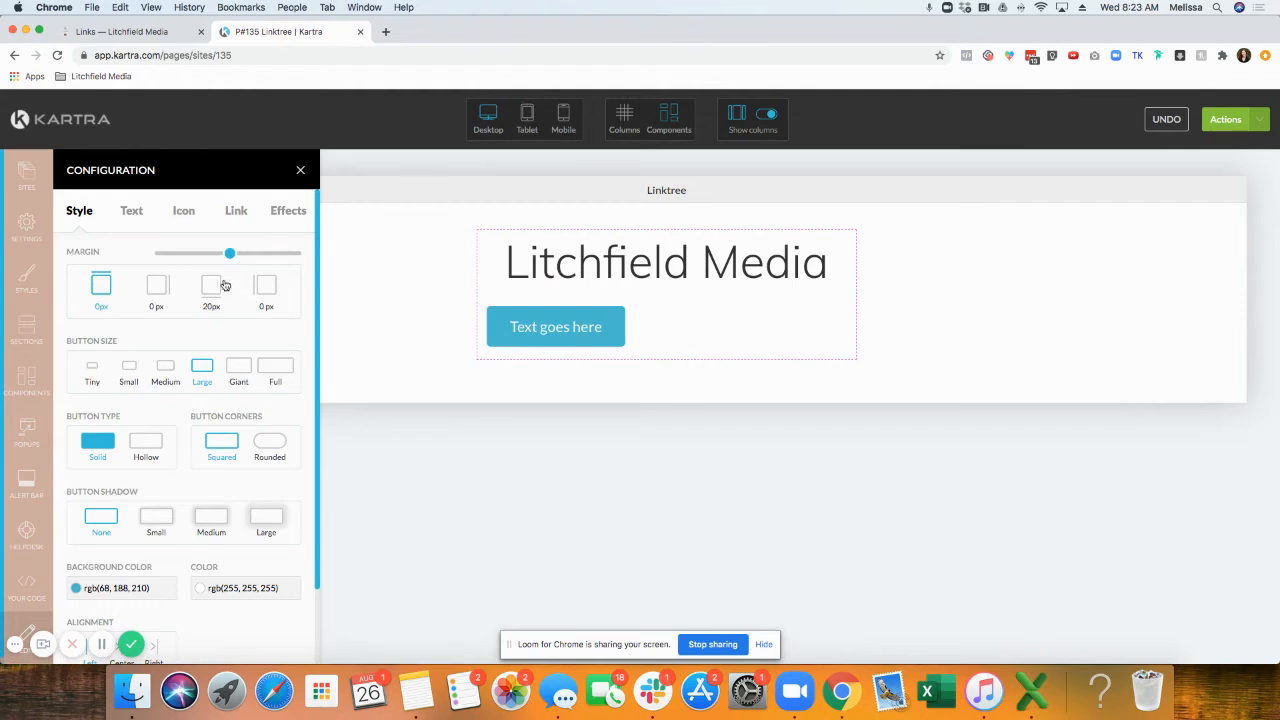
click(277, 372)
scroll(180, 560, down, 3)
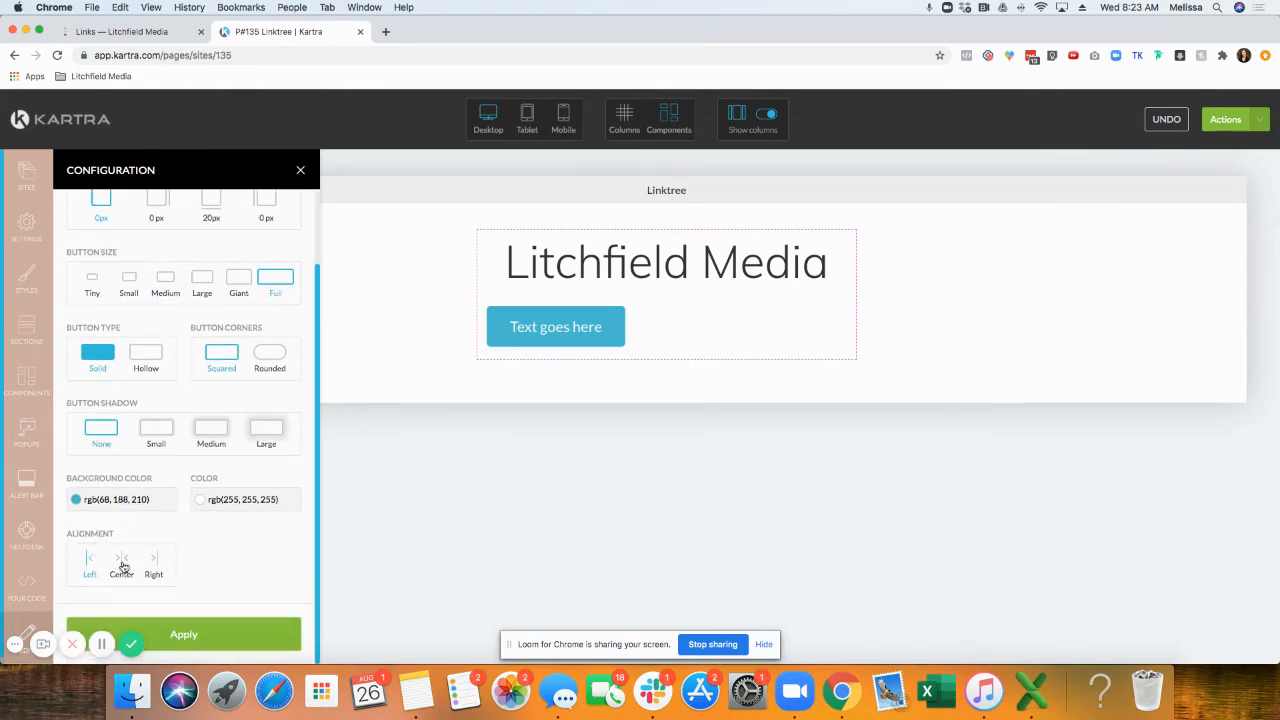
click(122, 566)
click(130, 502)
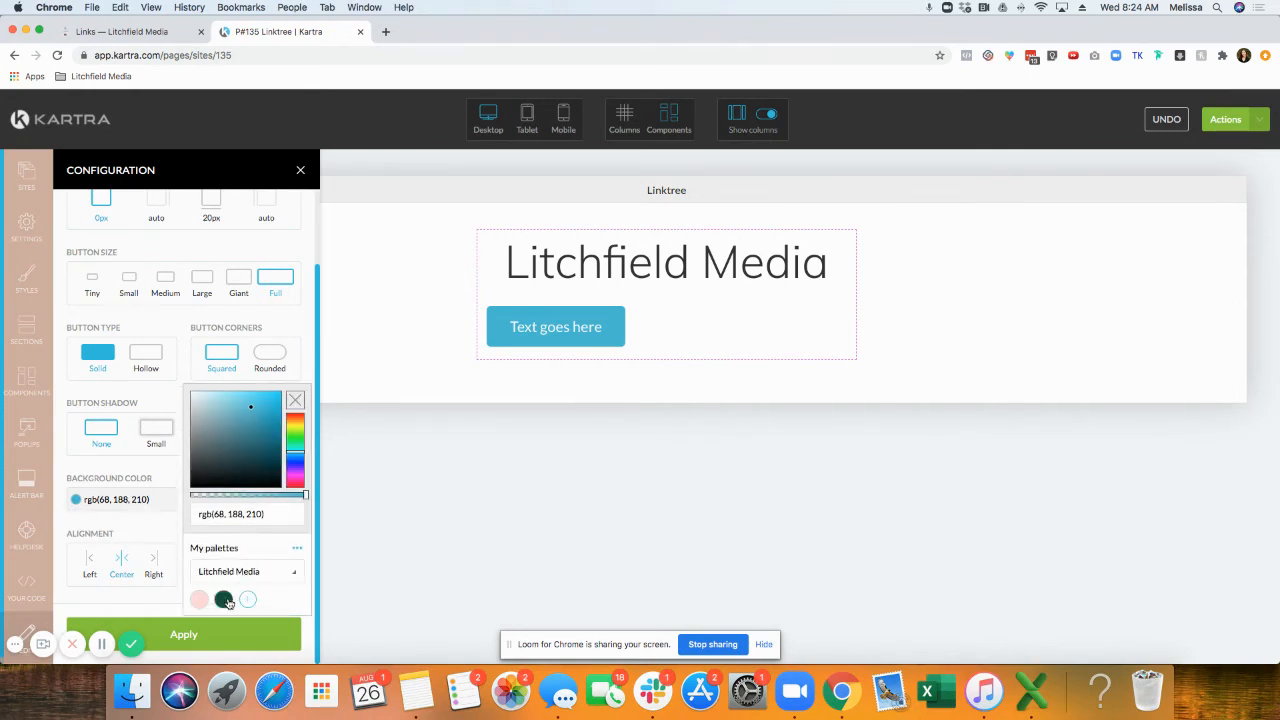
click(225, 600)
click(207, 634)
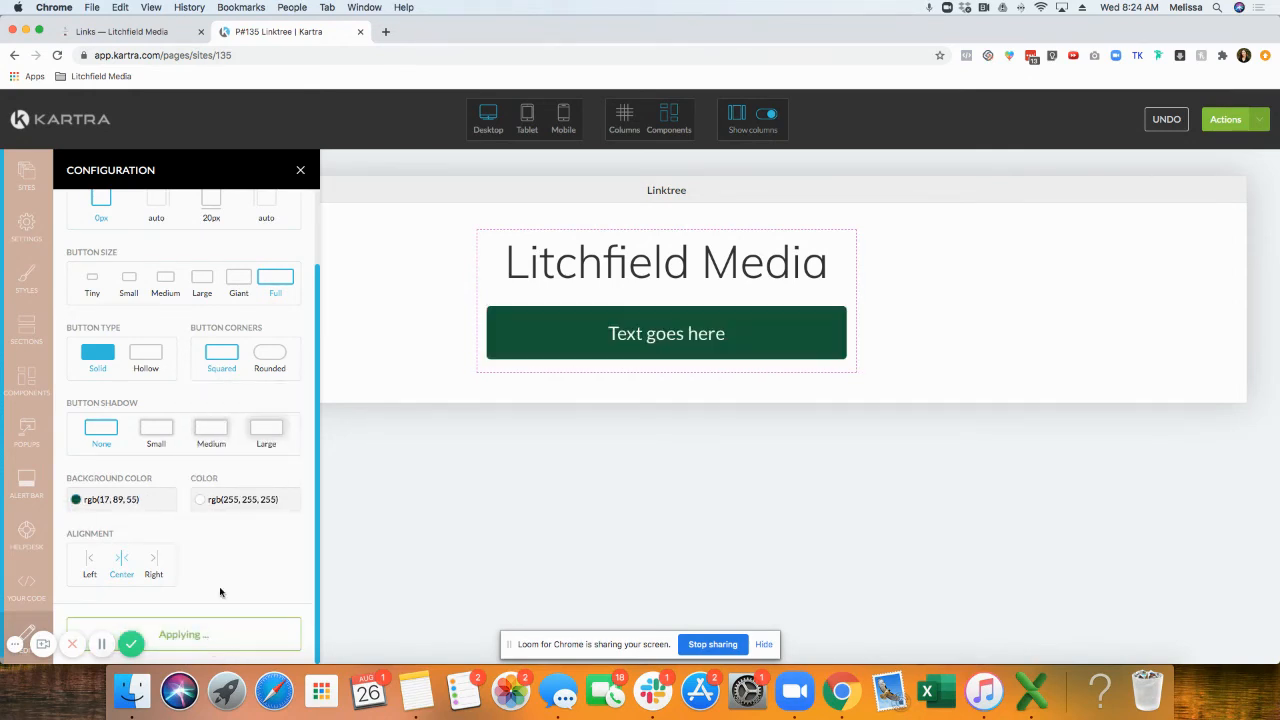
Step: Change the green button's text to BOOK A CALL
scroll(94, 297, up, 2)
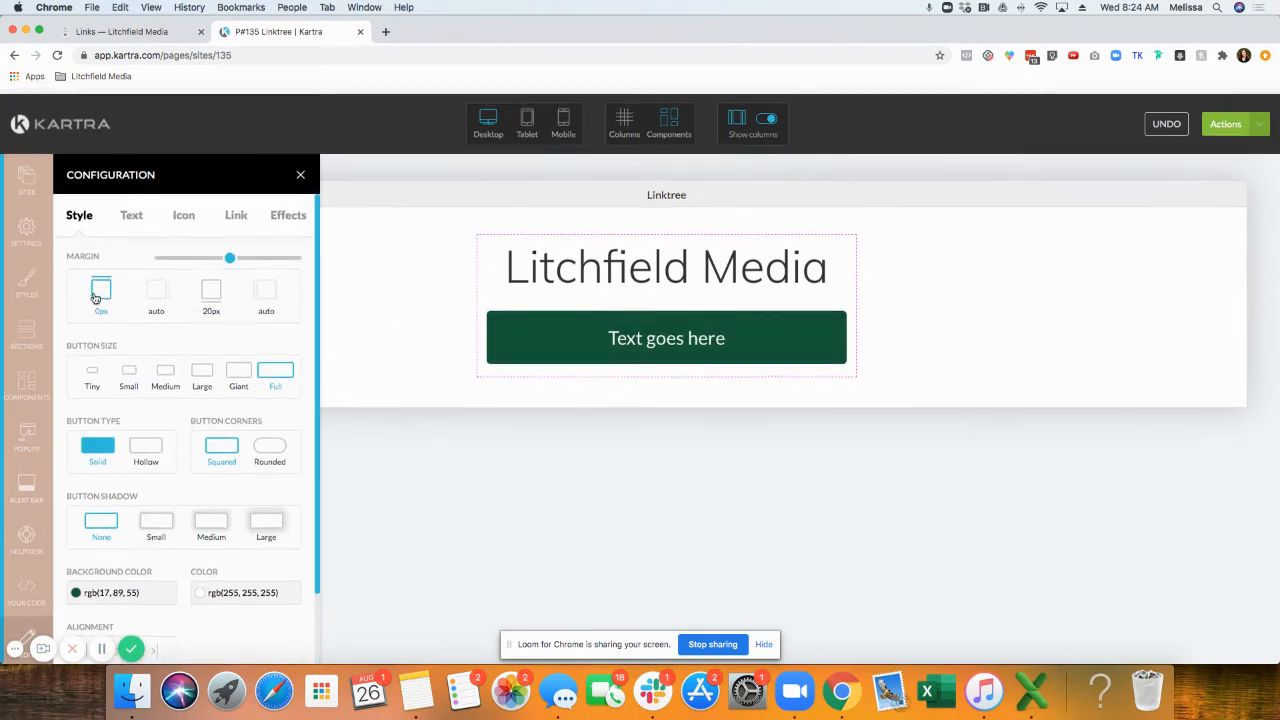
click(131, 210)
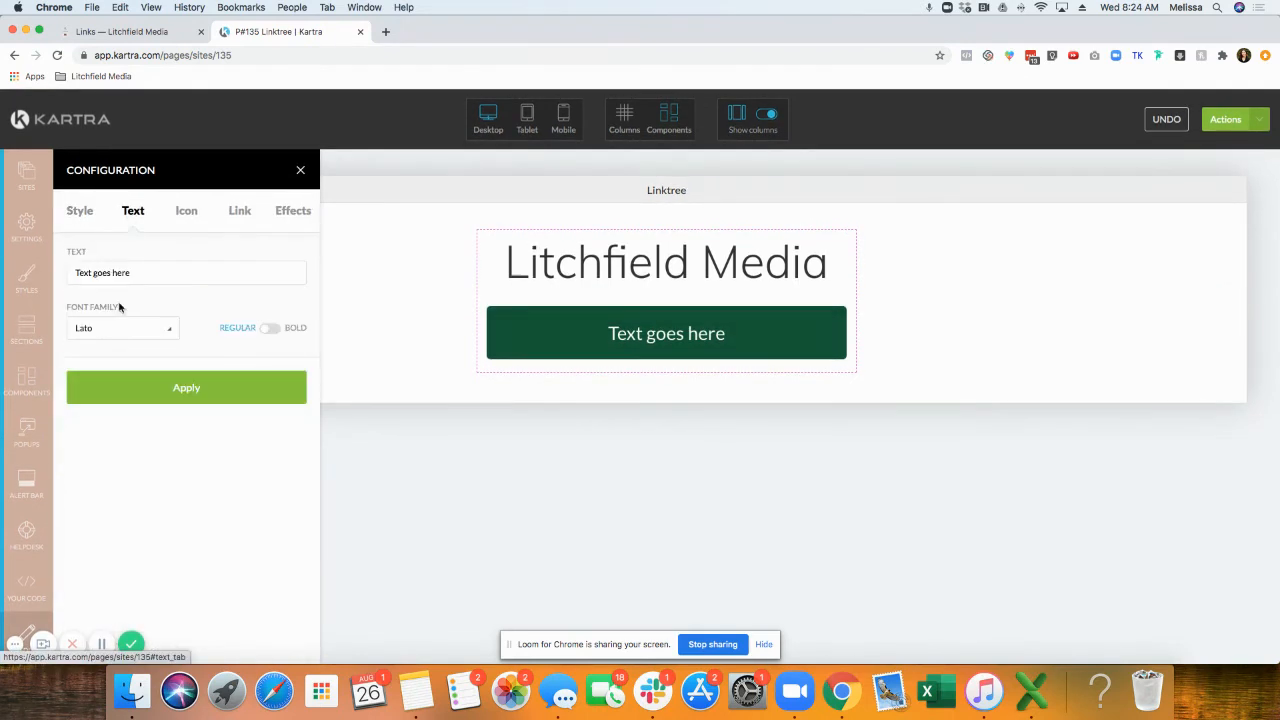
drag(150, 272, 17, 279)
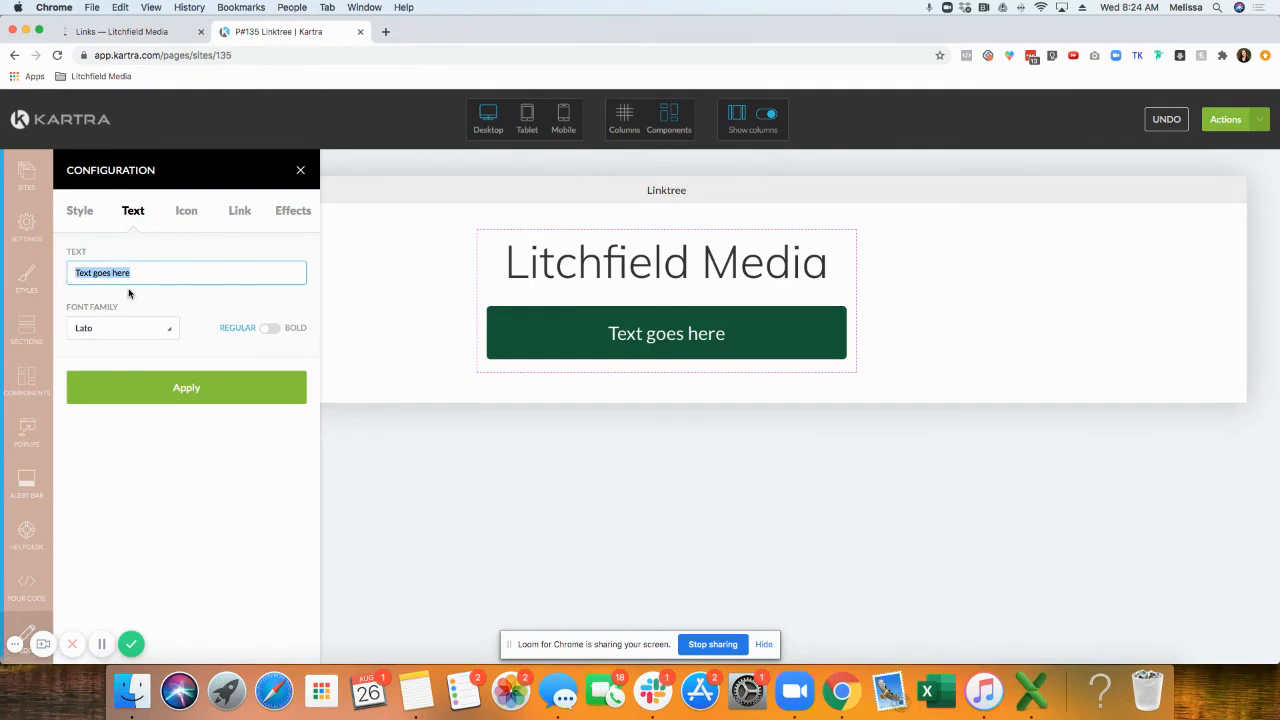
text(BOOK A CALL)
Step: Try the Quattrocento font on the BOOK A CALL button
click(106, 337)
scroll(131, 400, down, 15)
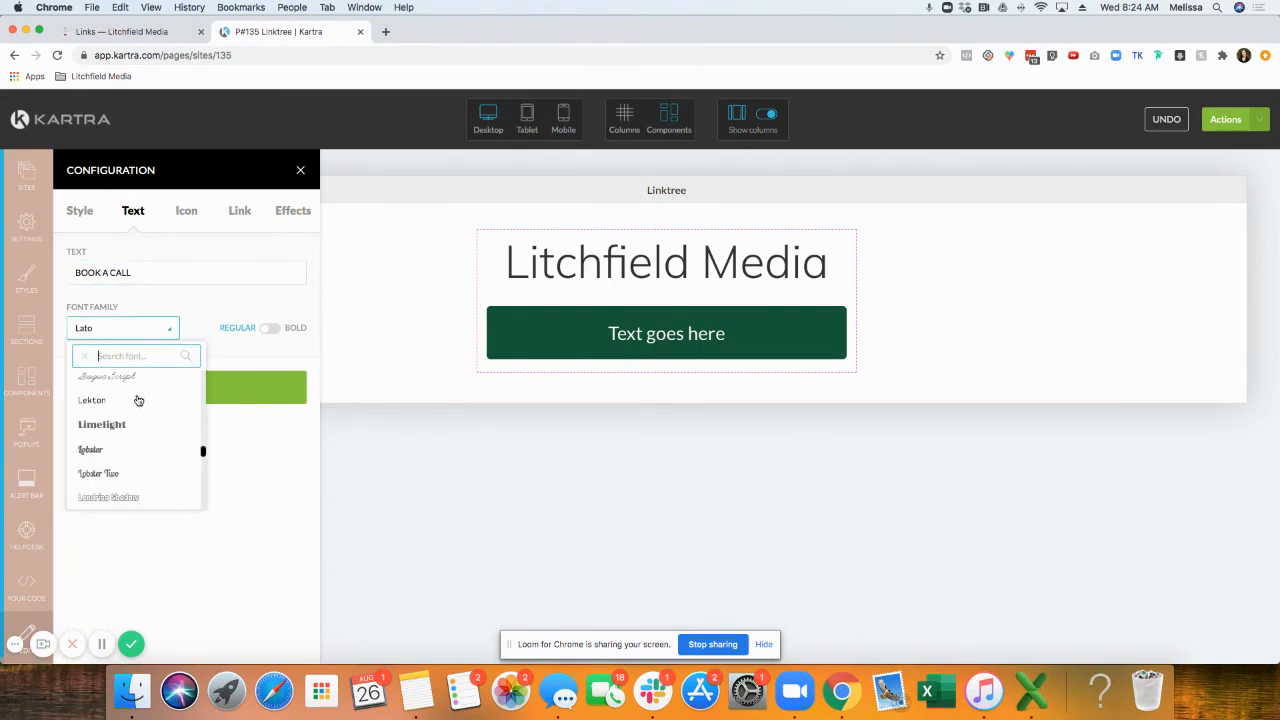
scroll(134, 400, down, 15)
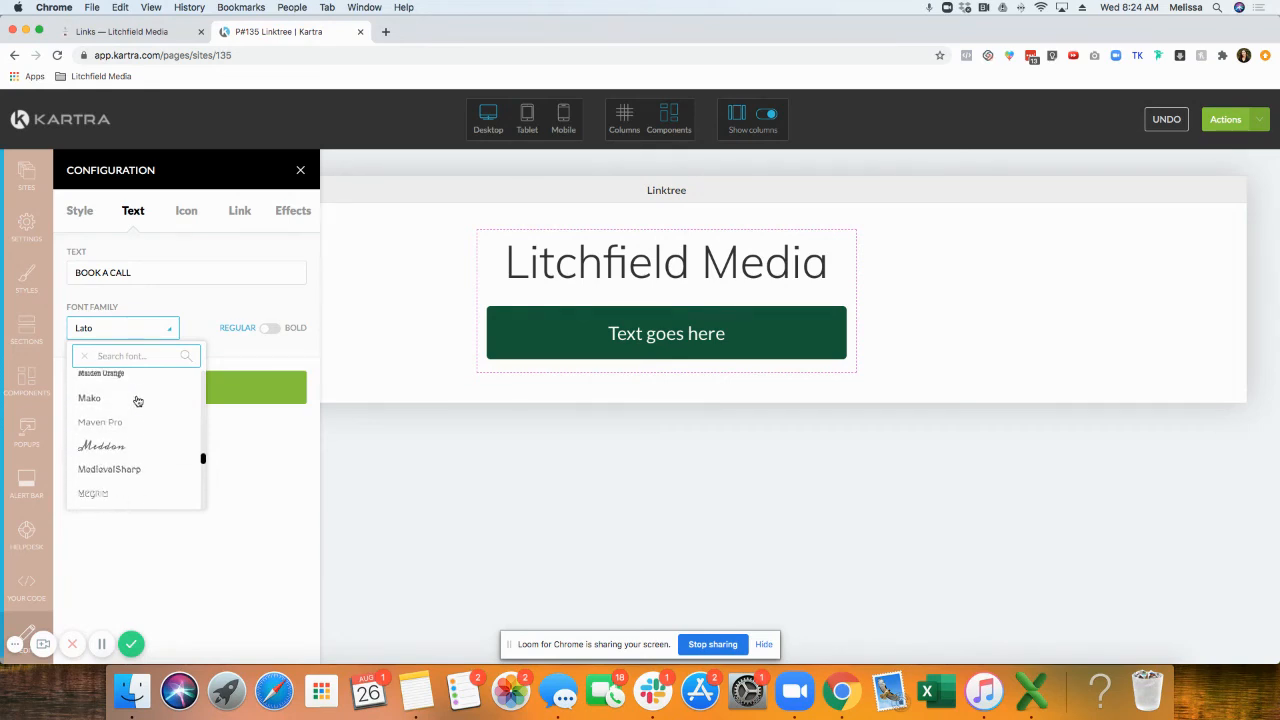
drag(203, 465, 202, 505)
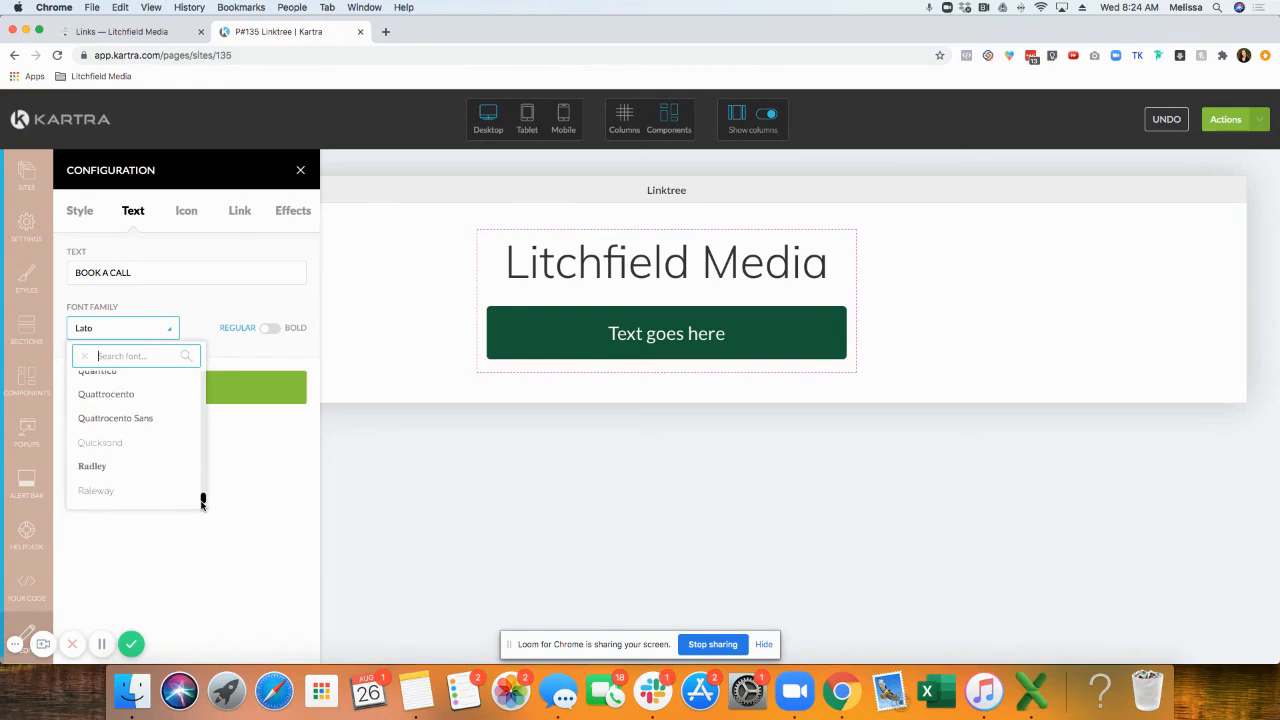
click(134, 396)
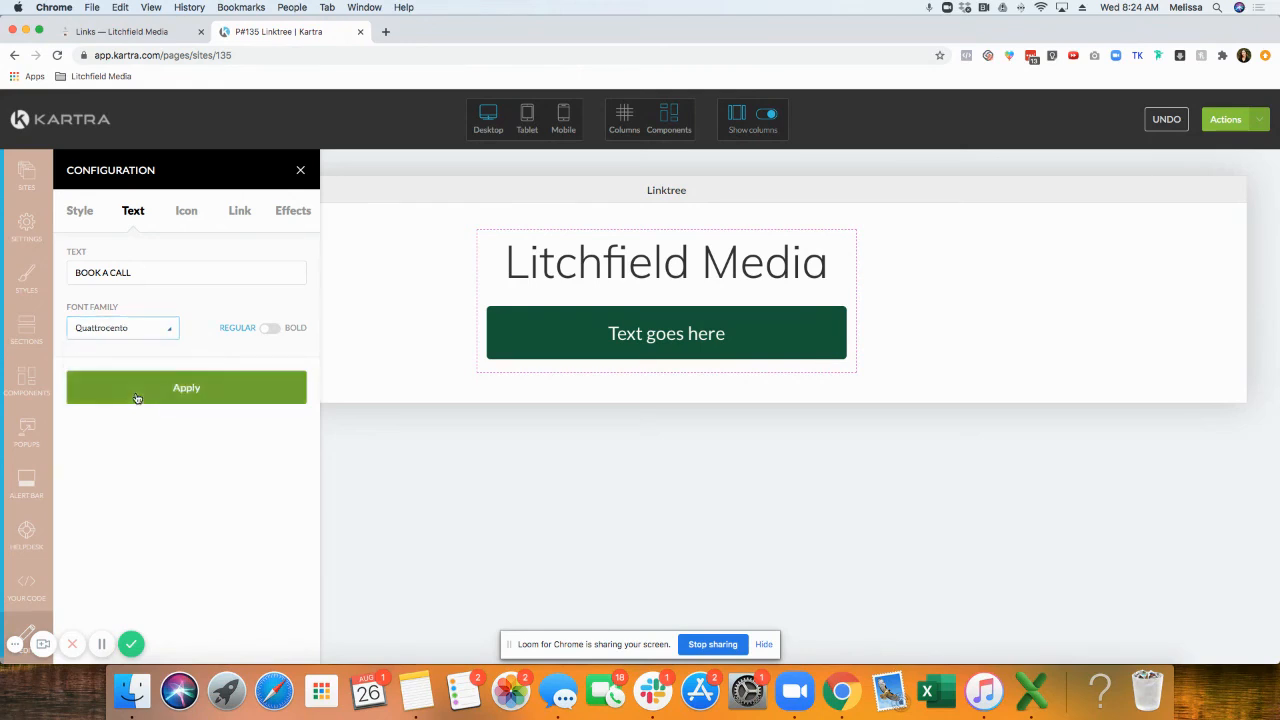
click(137, 393)
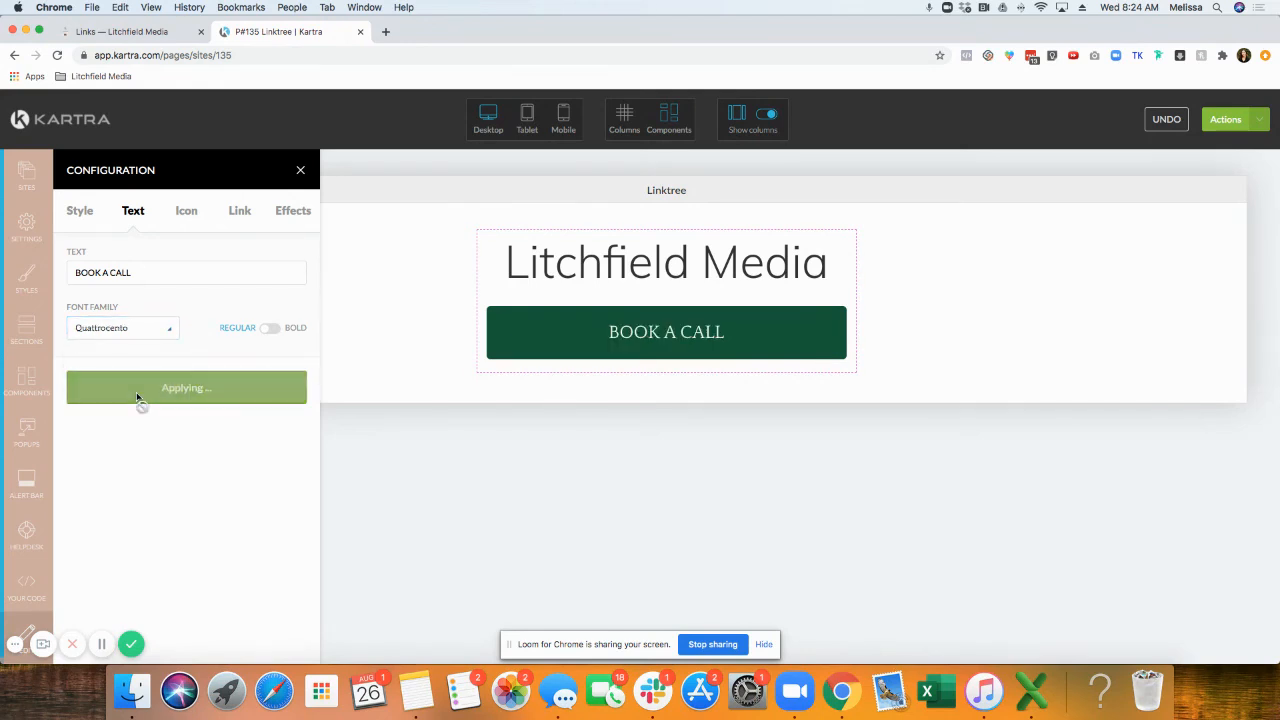
Step: Change the BOOK A CALL button's font family to Arimo and close its configuration
click(89, 330)
scroll(147, 418, up, 20)
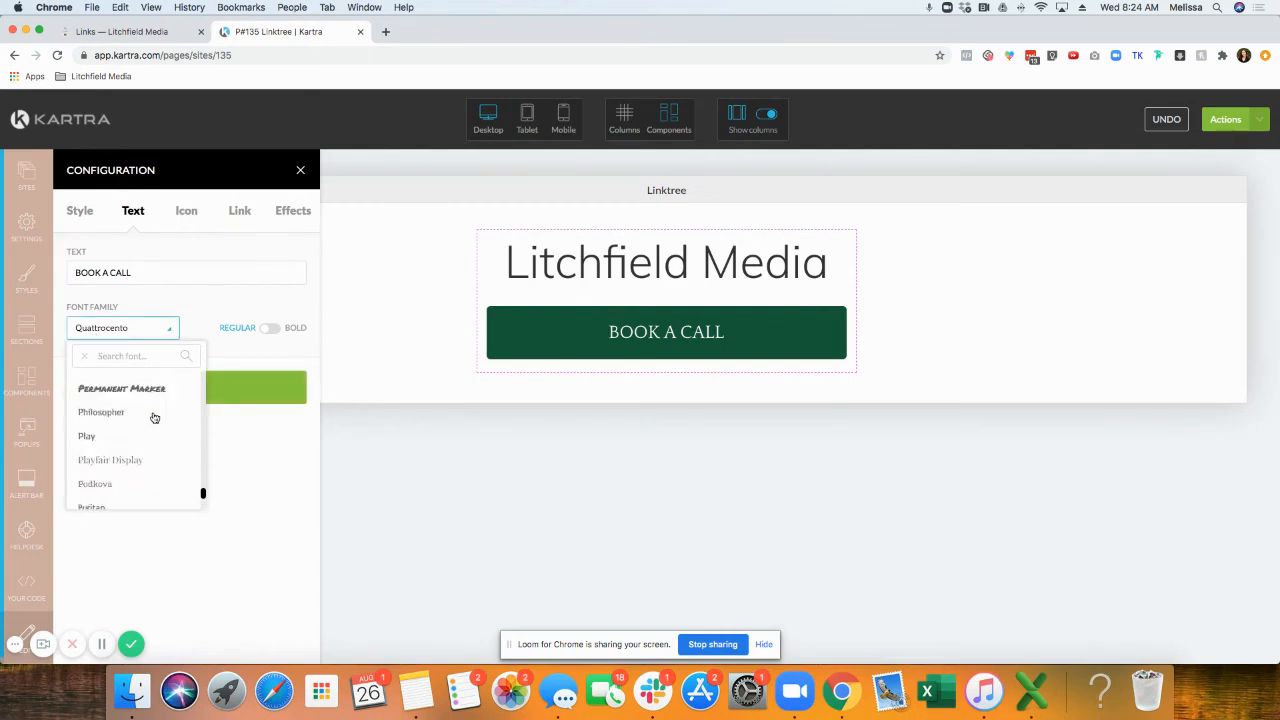
scroll(158, 417, up, 15)
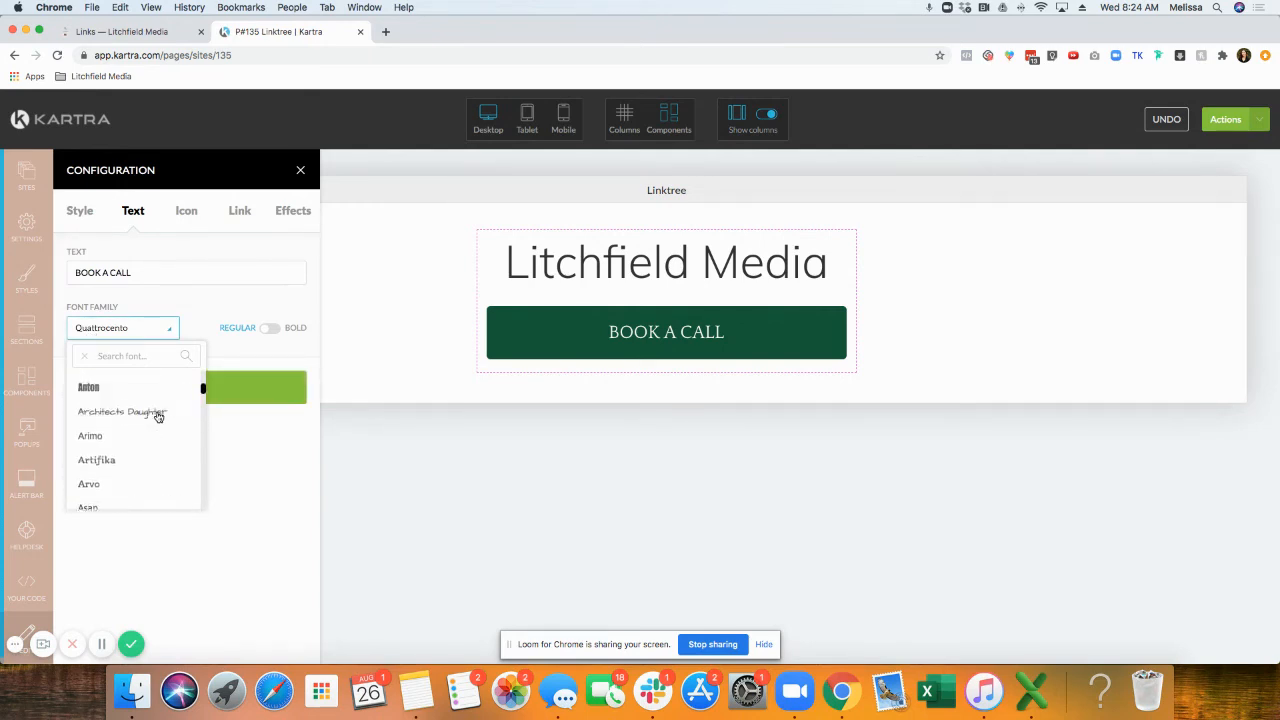
click(106, 432)
click(136, 393)
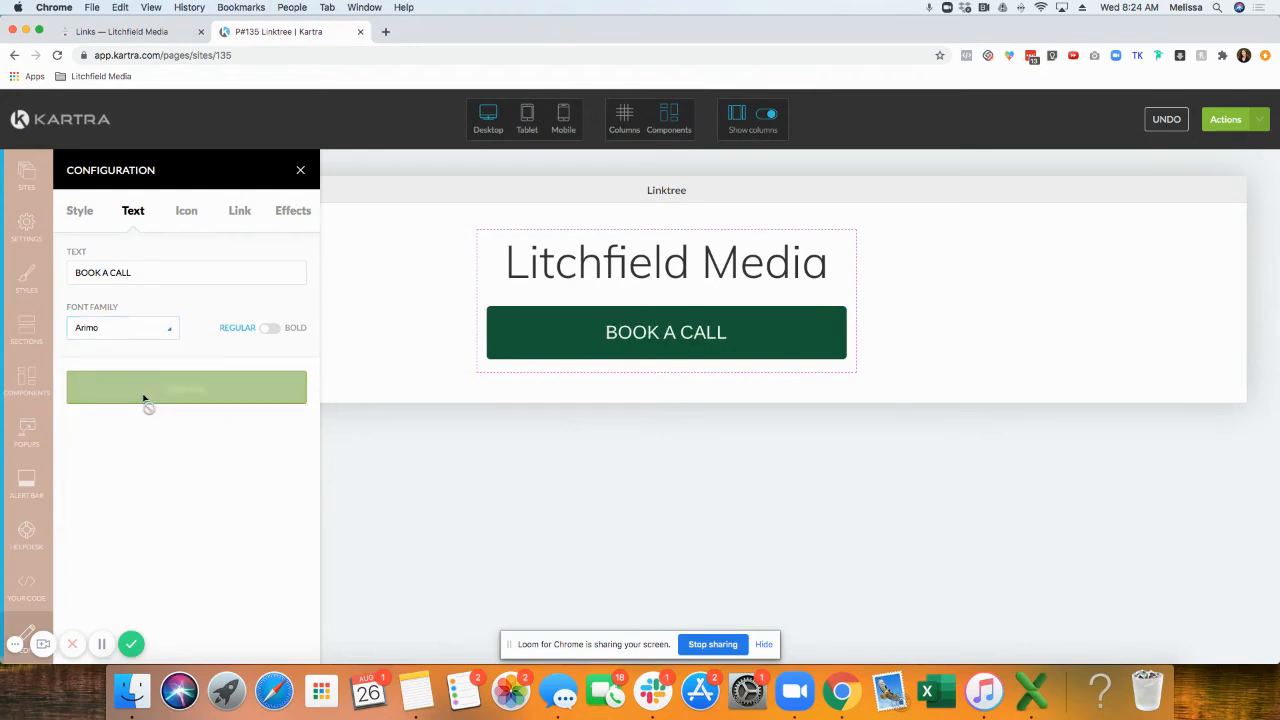
click(299, 172)
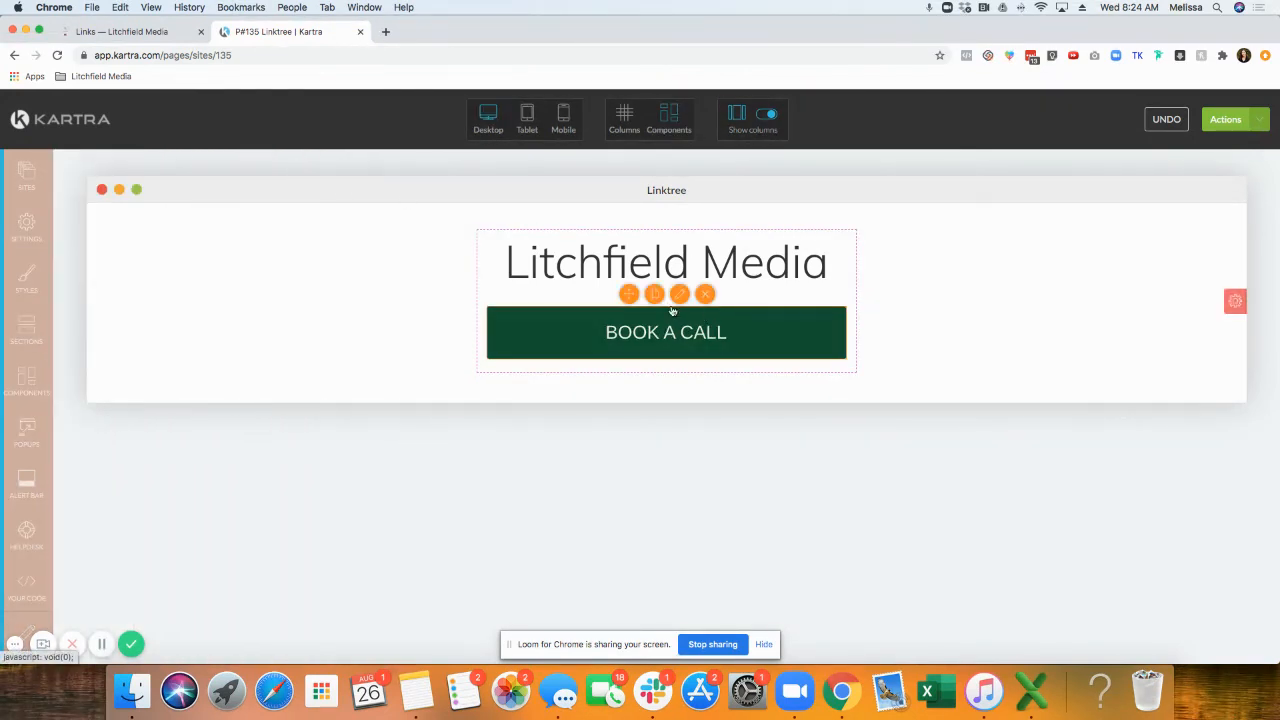
Step: Duplicate the BOOK A CALL button to make a stack of five identical buttons
click(656, 298)
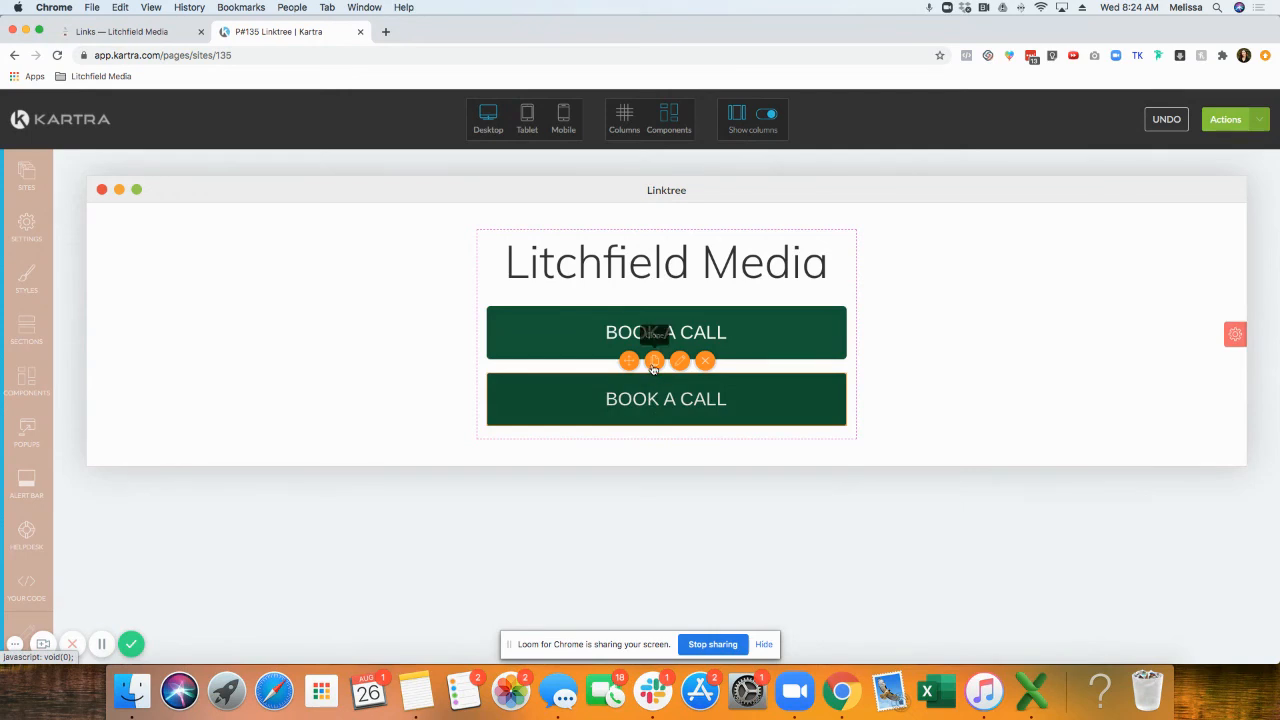
click(655, 362)
click(654, 363)
click(654, 363)
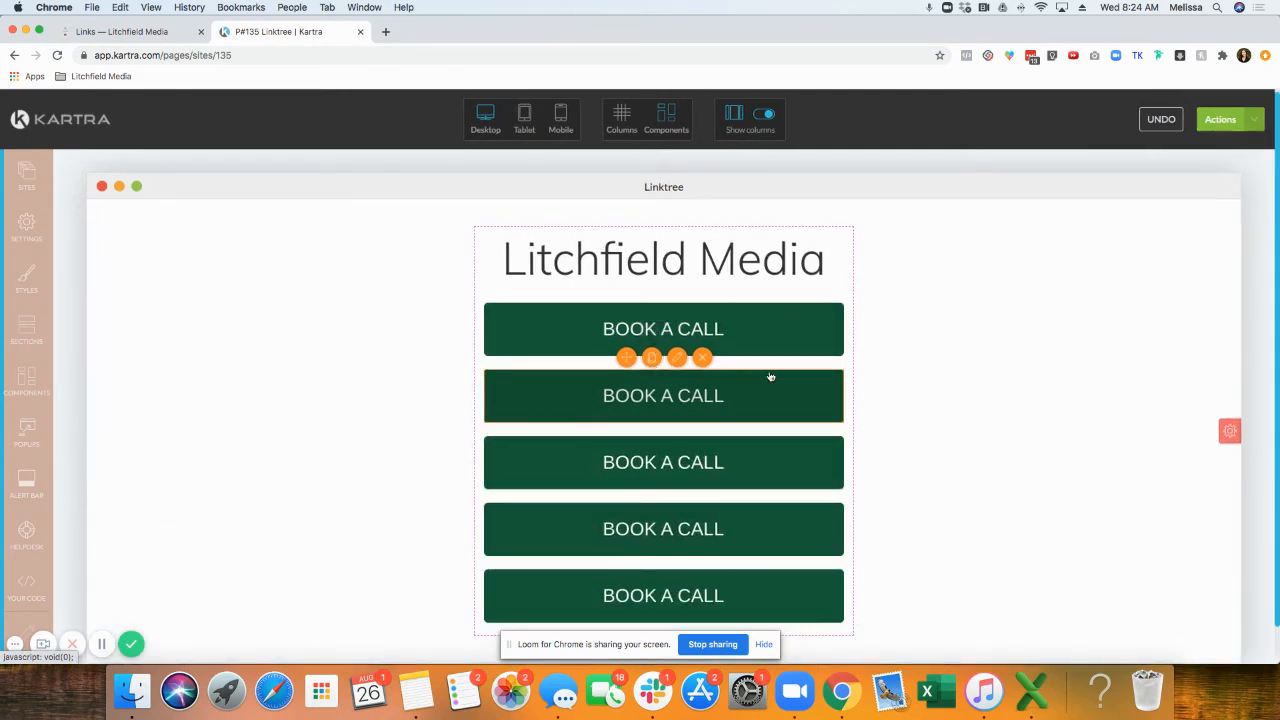
Step: Examine the first button's link types, including an external URL and the site choices for linking to another Kartra page
click(677, 315)
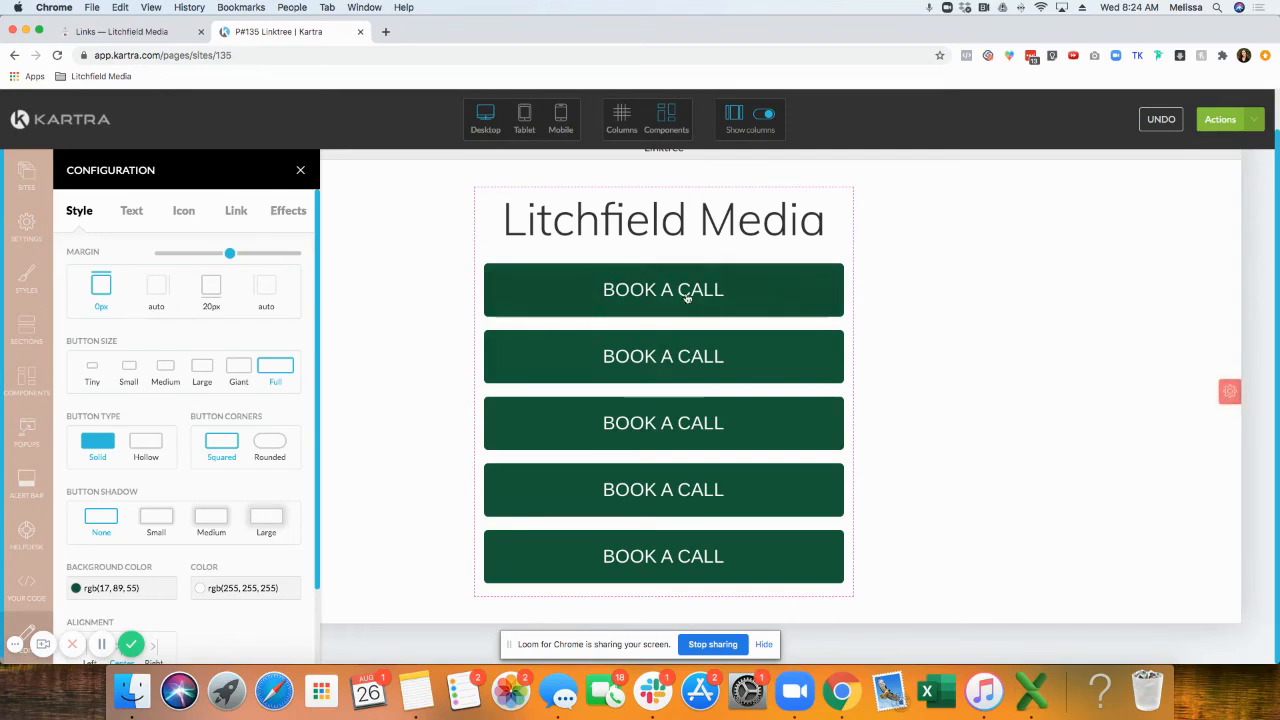
mouse_move(675, 292)
click(677, 252)
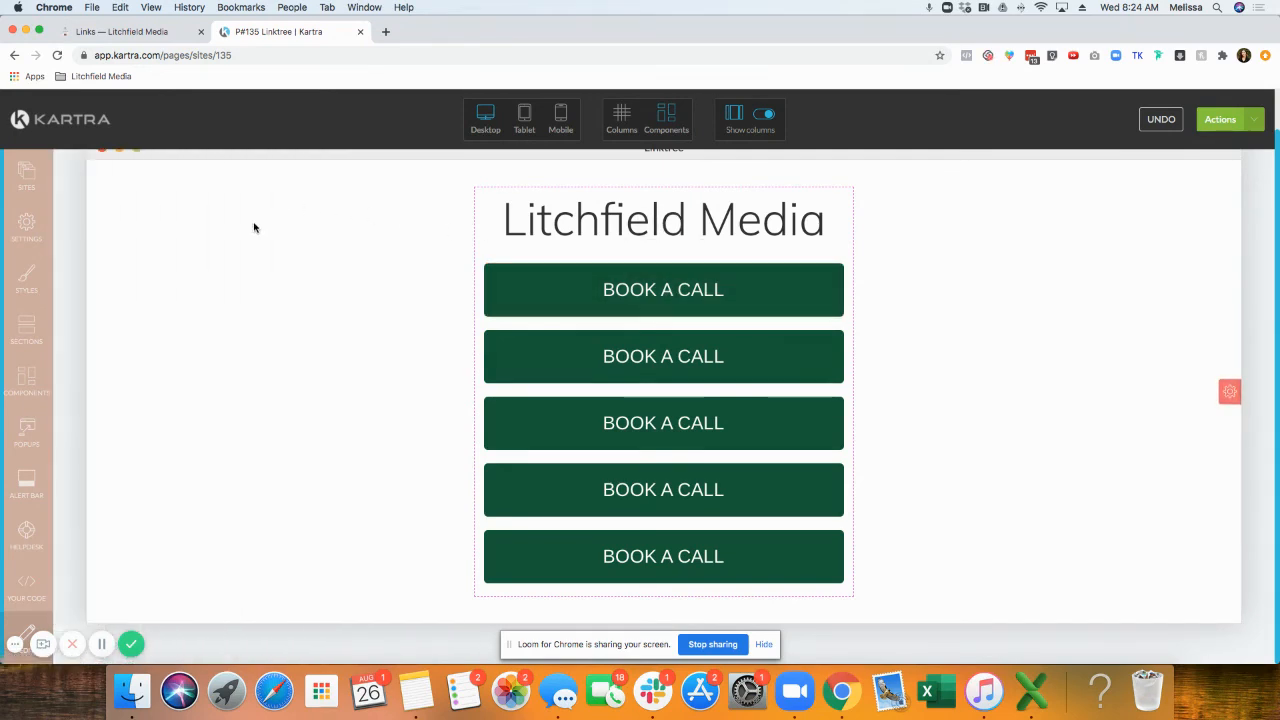
mouse_move(591, 286)
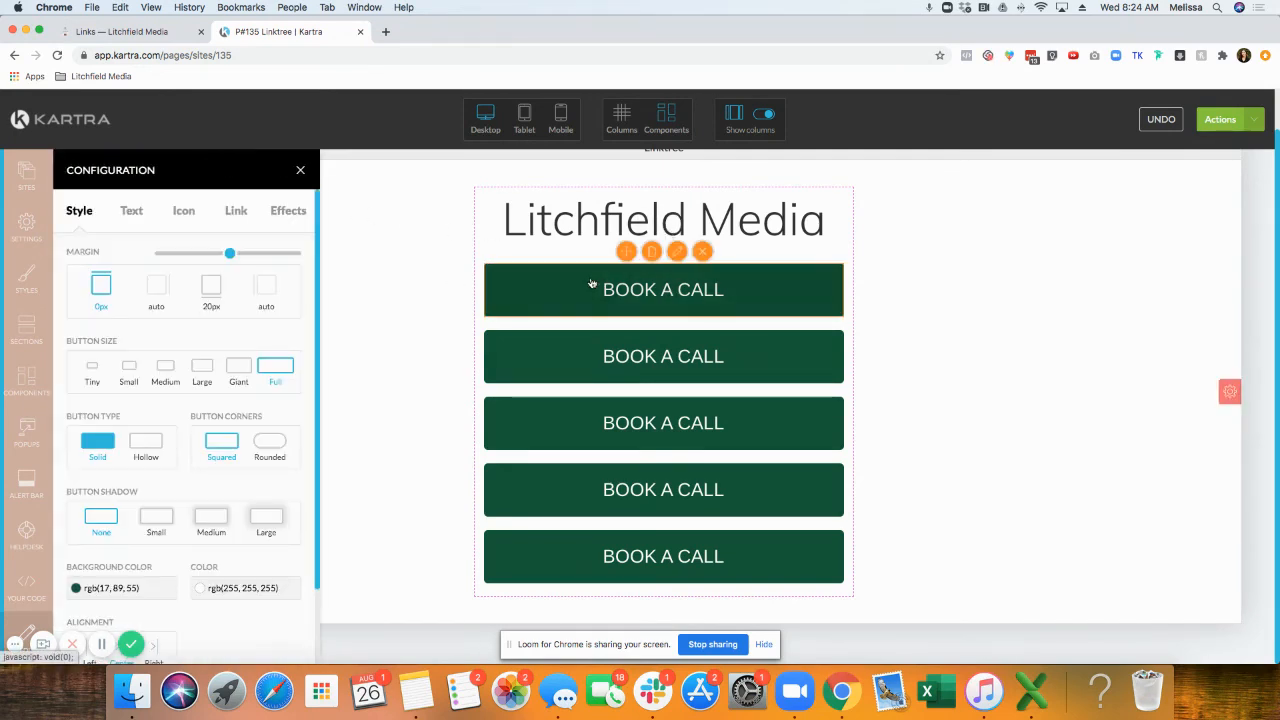
click(236, 211)
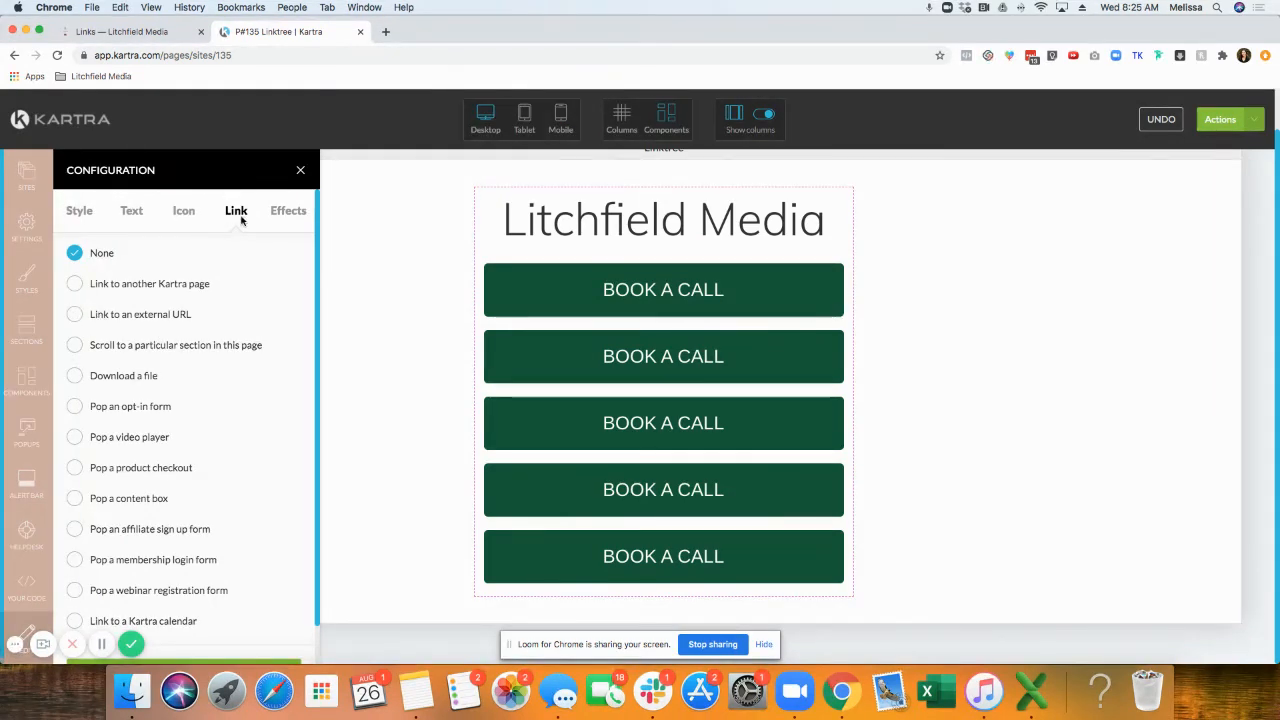
click(75, 315)
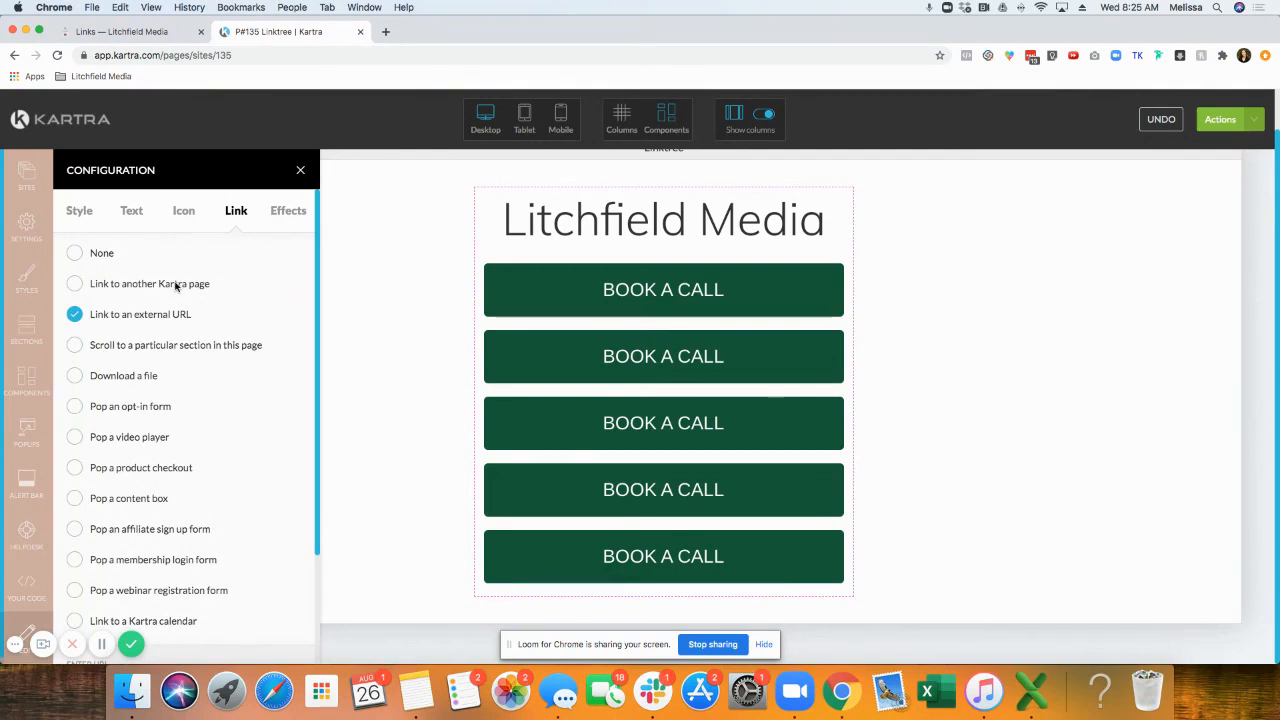
click(75, 284)
scroll(174, 289, down, 3)
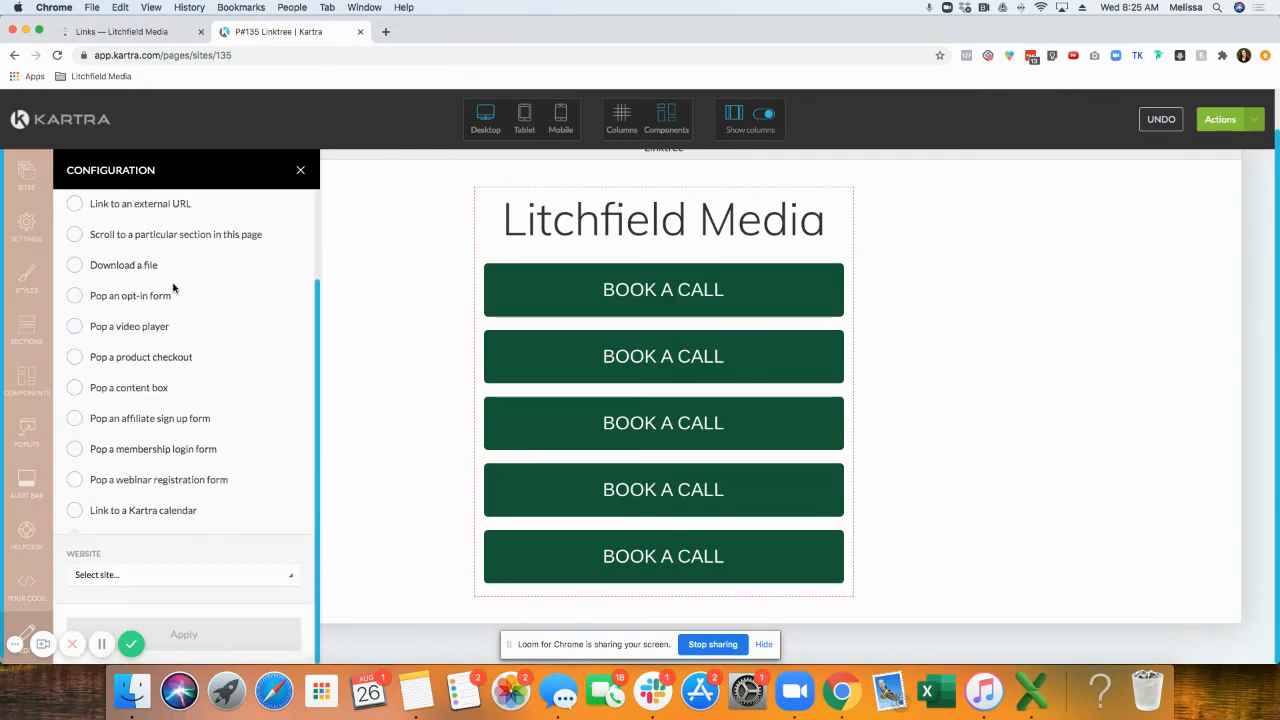
click(116, 577)
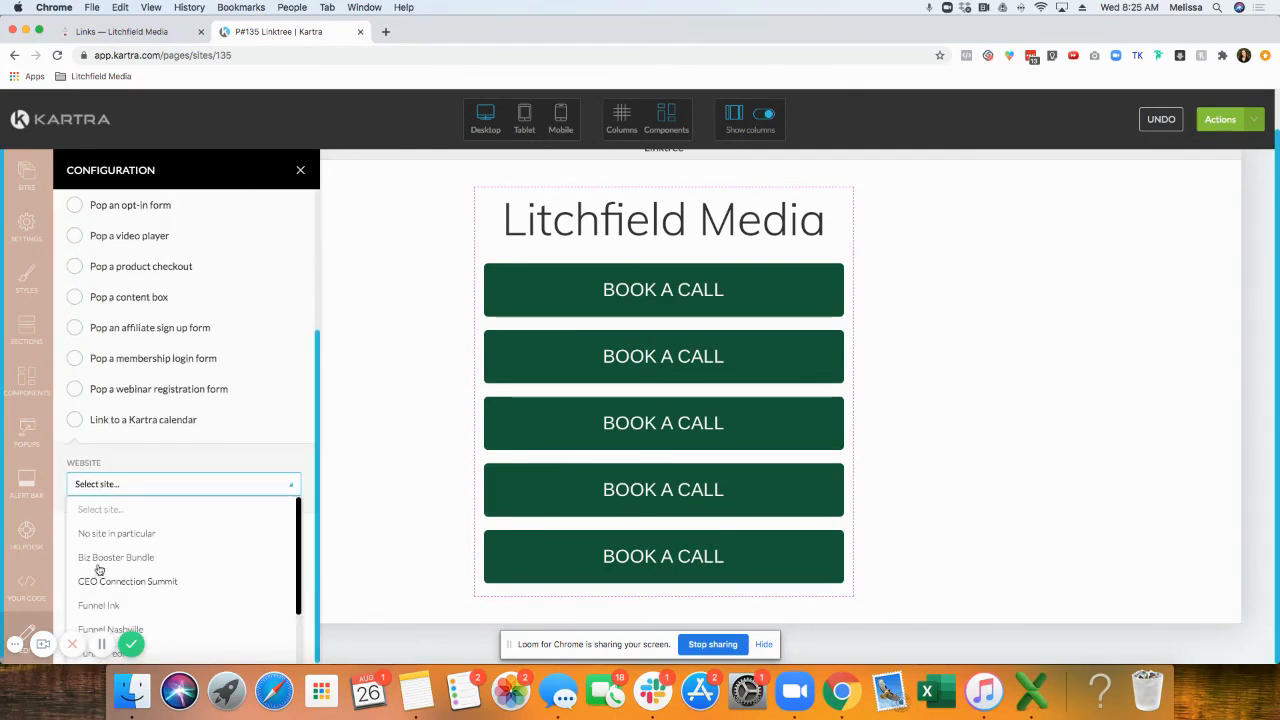
scroll(180, 506, up, 4)
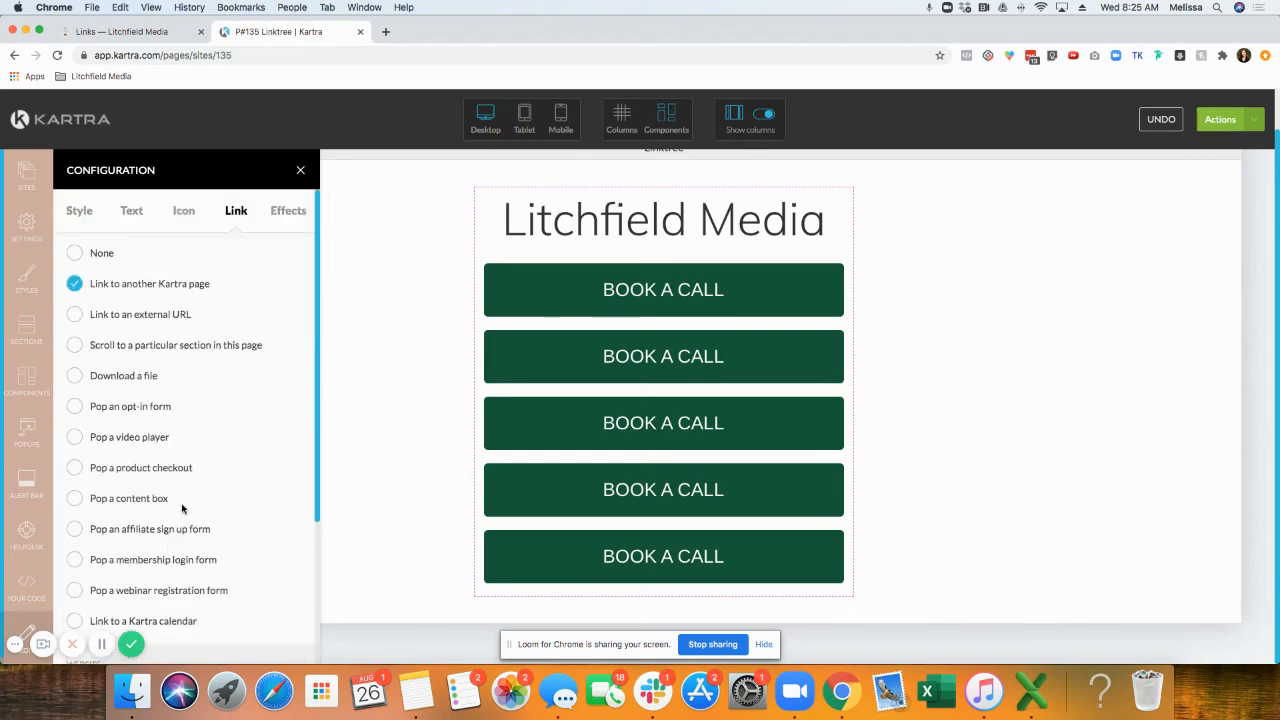
Step: Examine the first button's file download and external URL link settings, leaving the configuration without applying a link
click(131, 382)
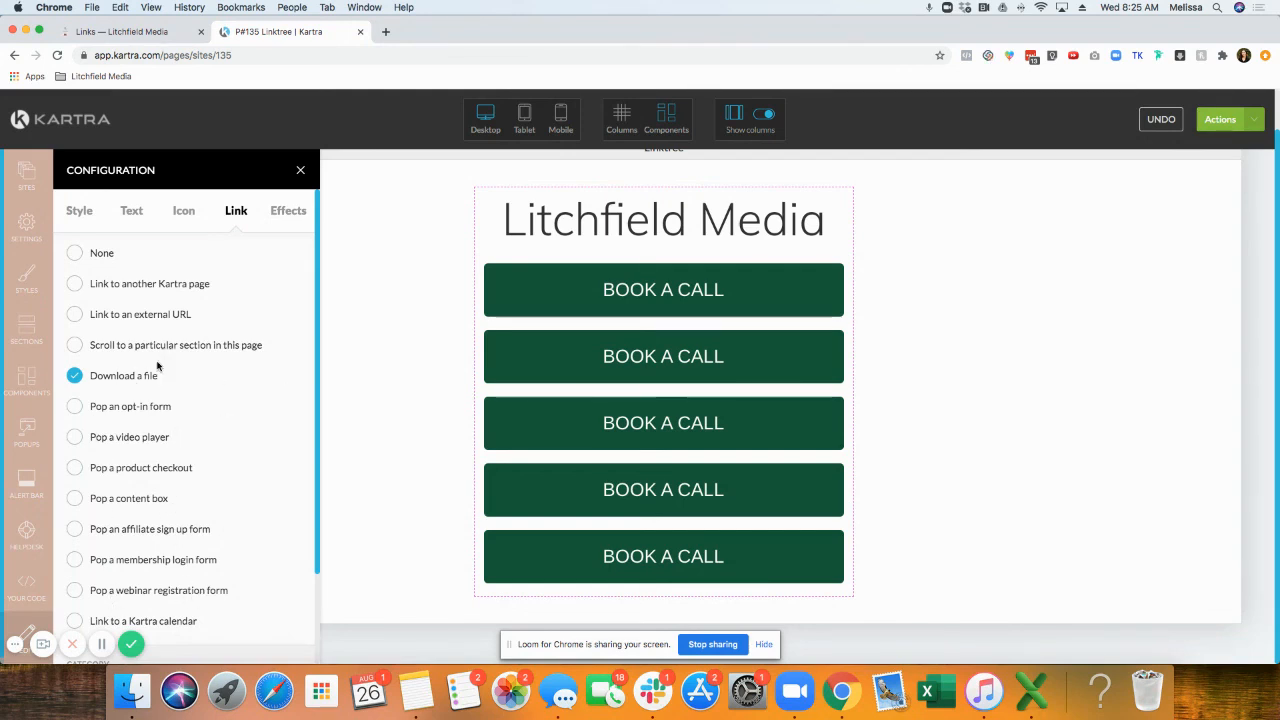
click(75, 316)
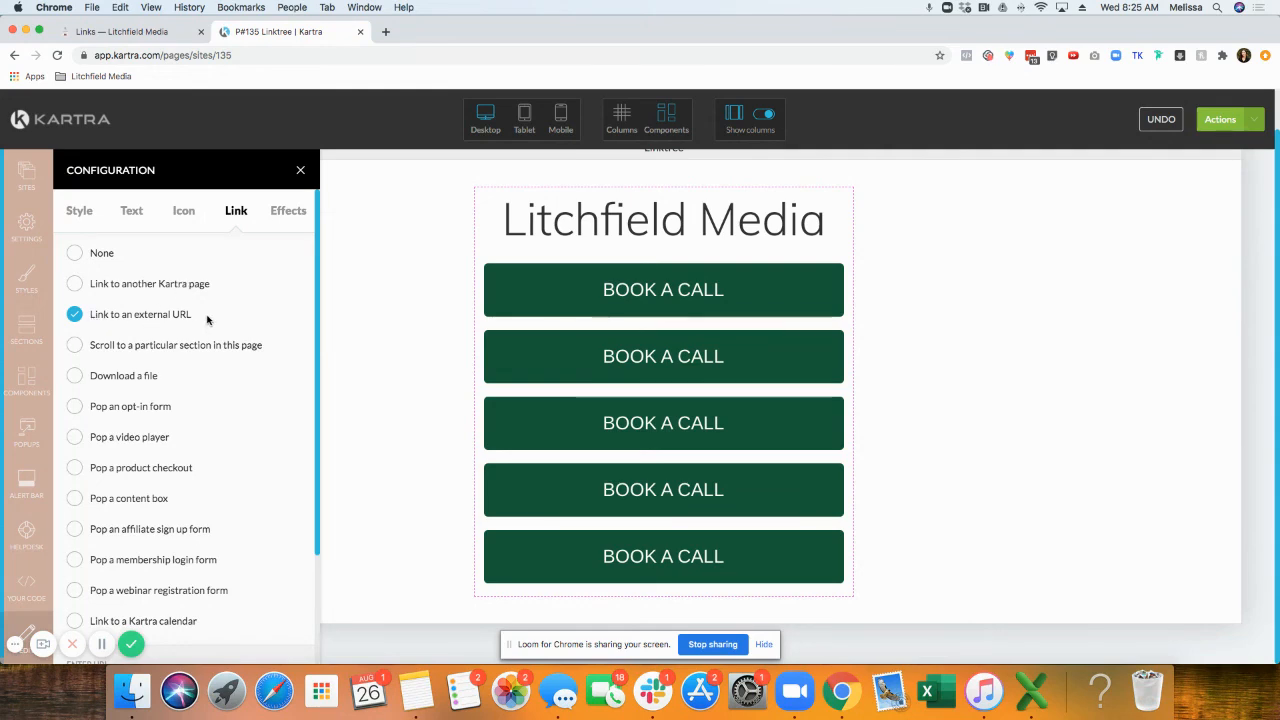
scroll(206, 317, down, 3)
click(155, 544)
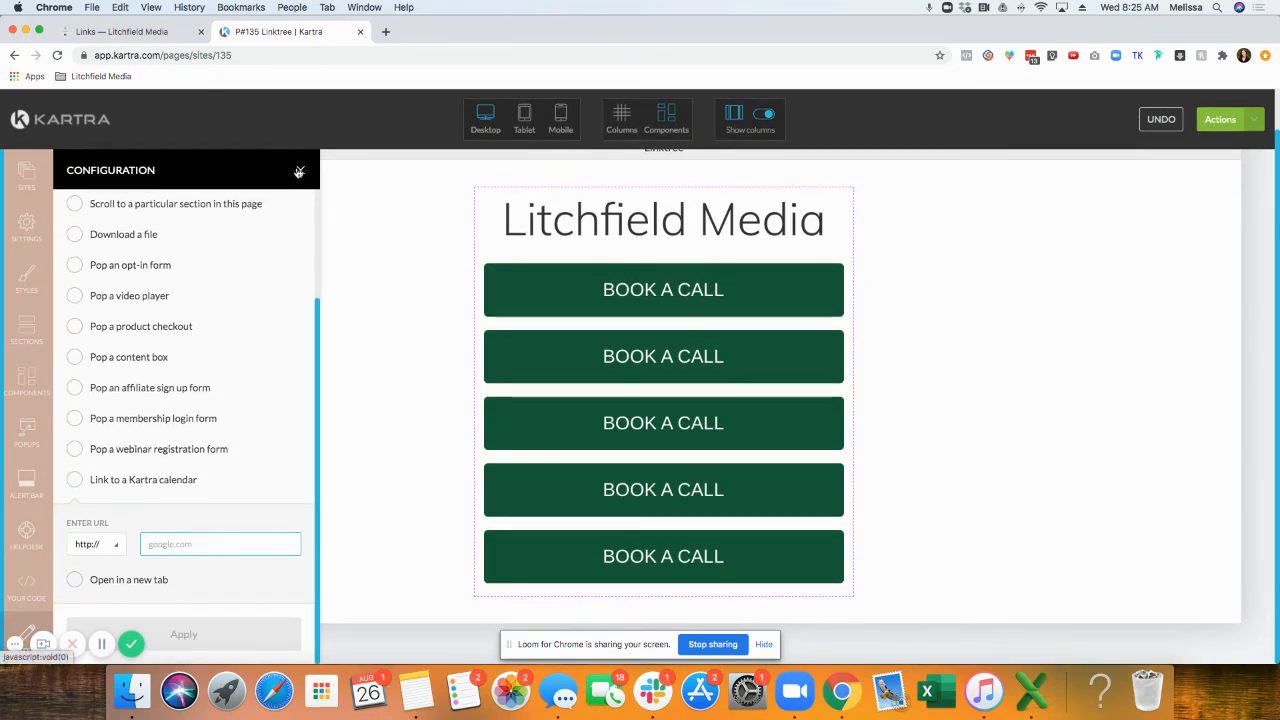
click(299, 169)
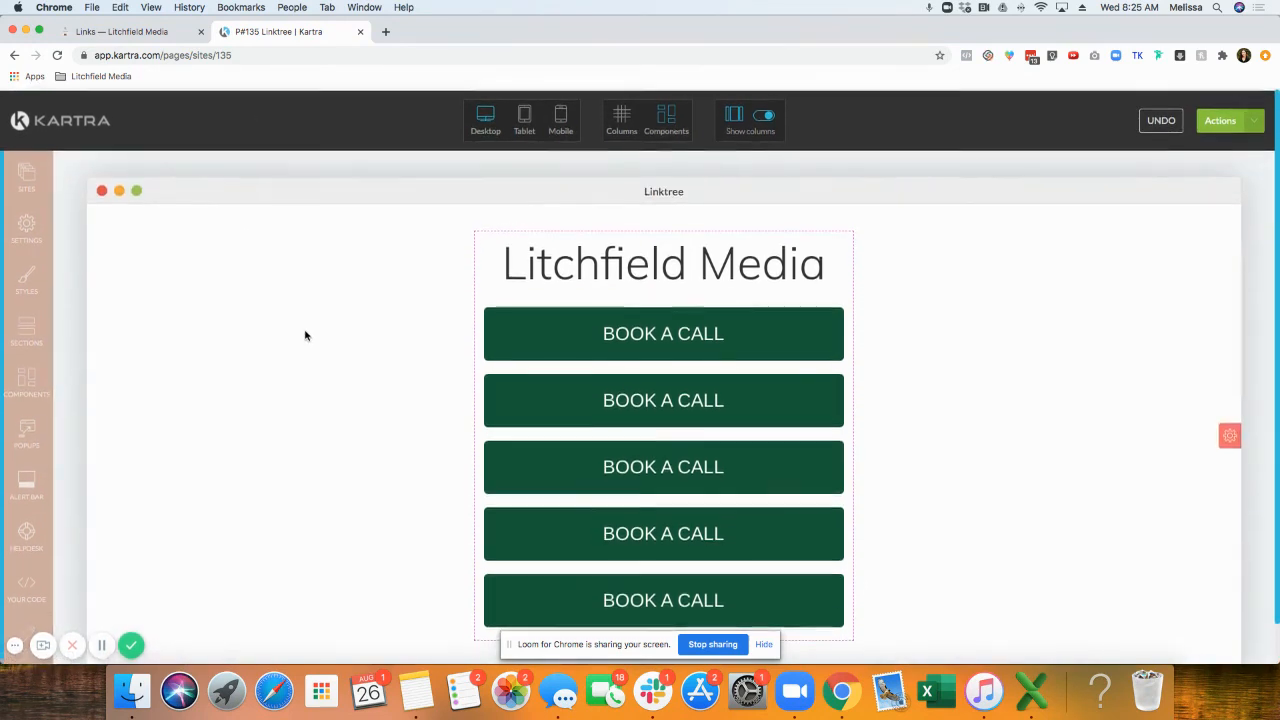